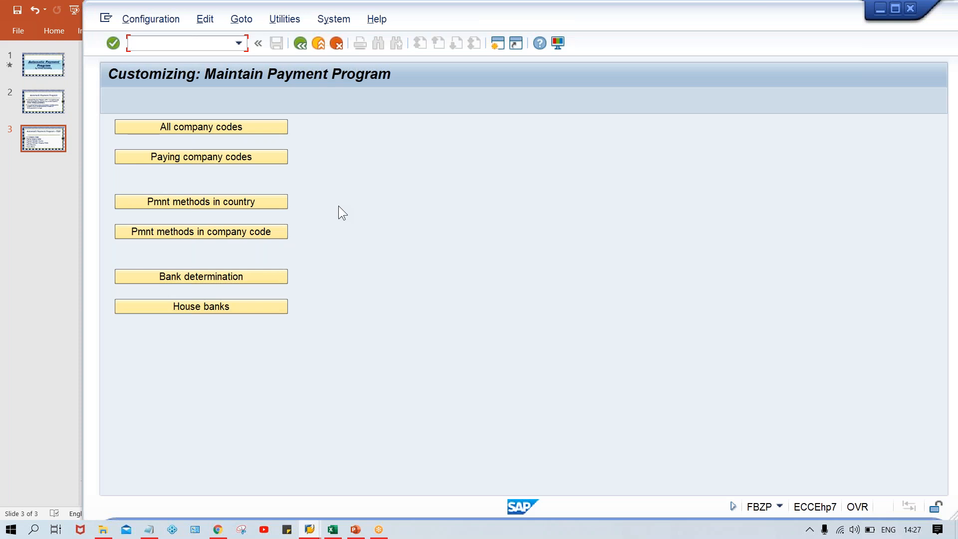
Step: Open the All company codes list and return to the payment program menu
{"action": "left_click", "coordinate": [169, 126]}
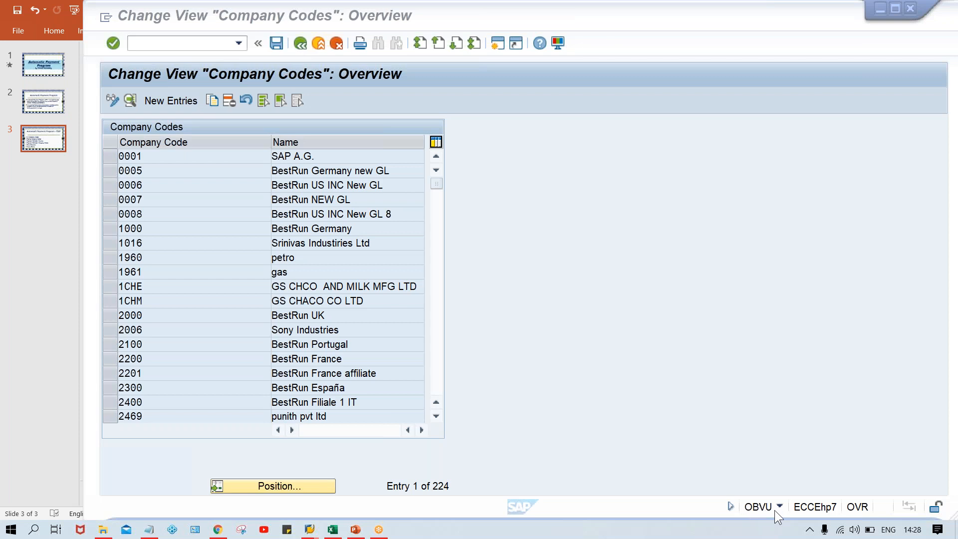
{"action": "left_click", "coordinate": [297, 48]}
{"action": "left_click", "coordinate": [297, 43]}
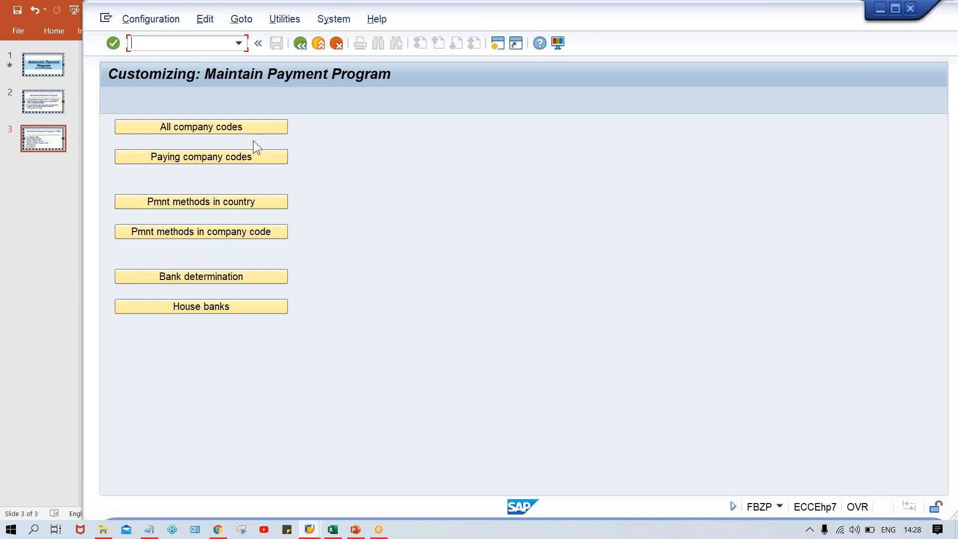
Step: Open All company codes and start a new entry for company code TM00
{"action": "left_click", "coordinate": [204, 130]}
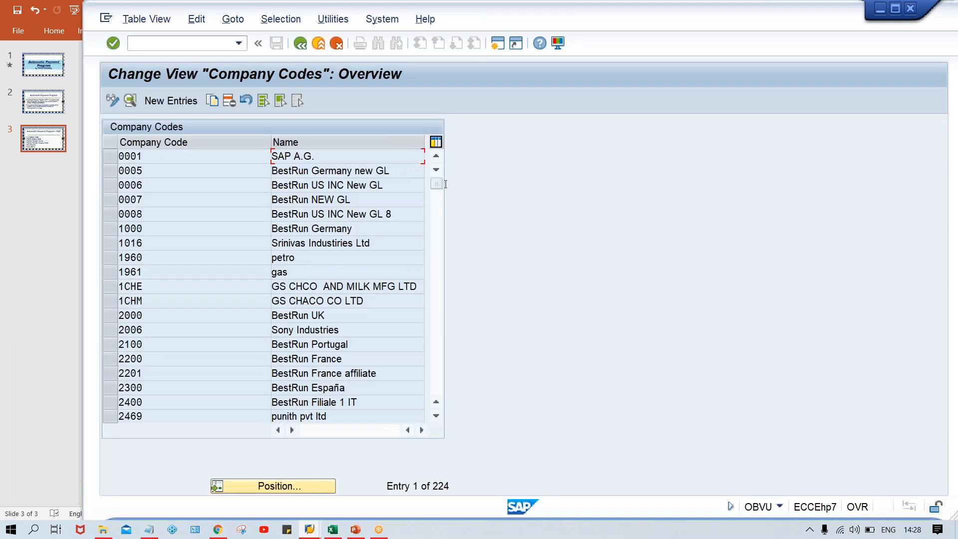
{"action": "left_click", "coordinate": [172, 100]}
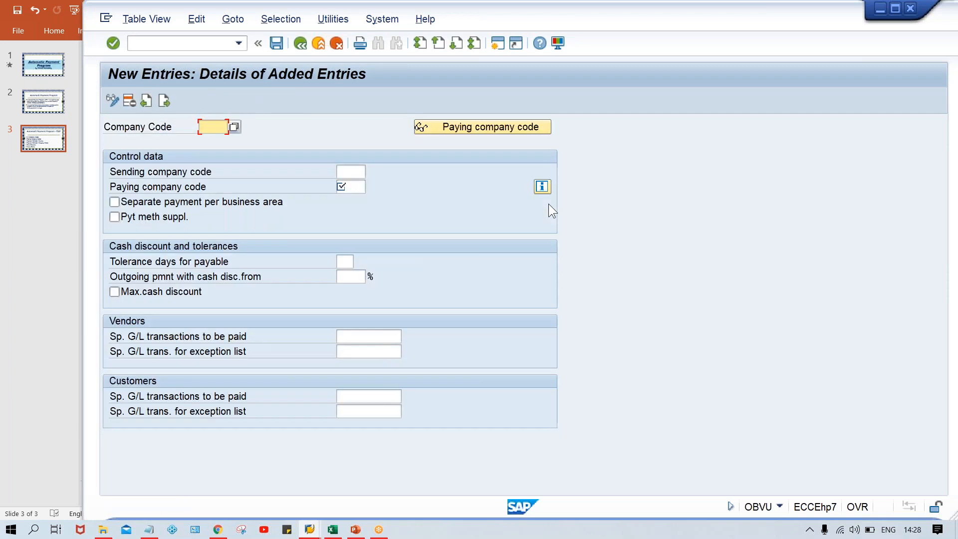
{"action": "type", "text": "TM"}
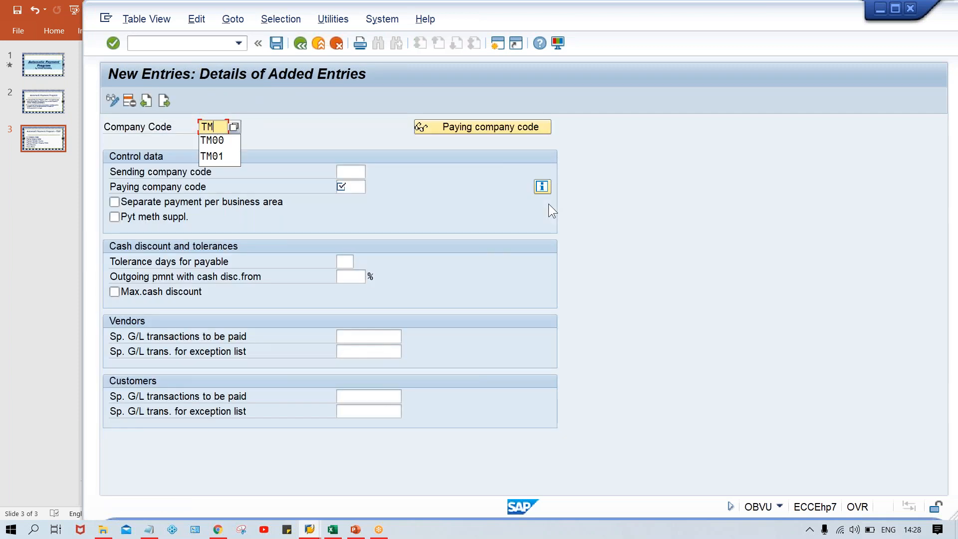
{"action": "type", "text": "00"}
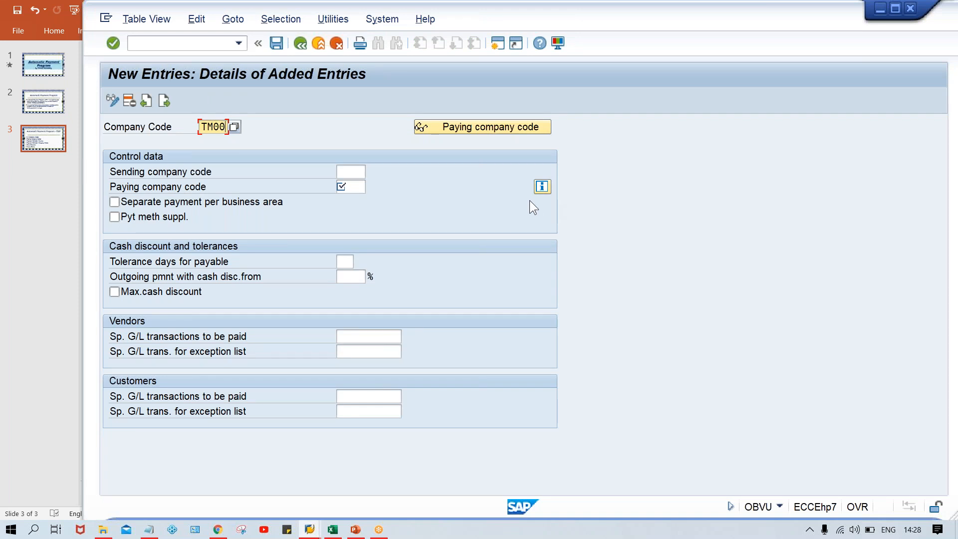
Step: Set the paying company code of the TM00 entry to TM00, leaving the sending company code empty
{"action": "left_click", "coordinate": [348, 175]}
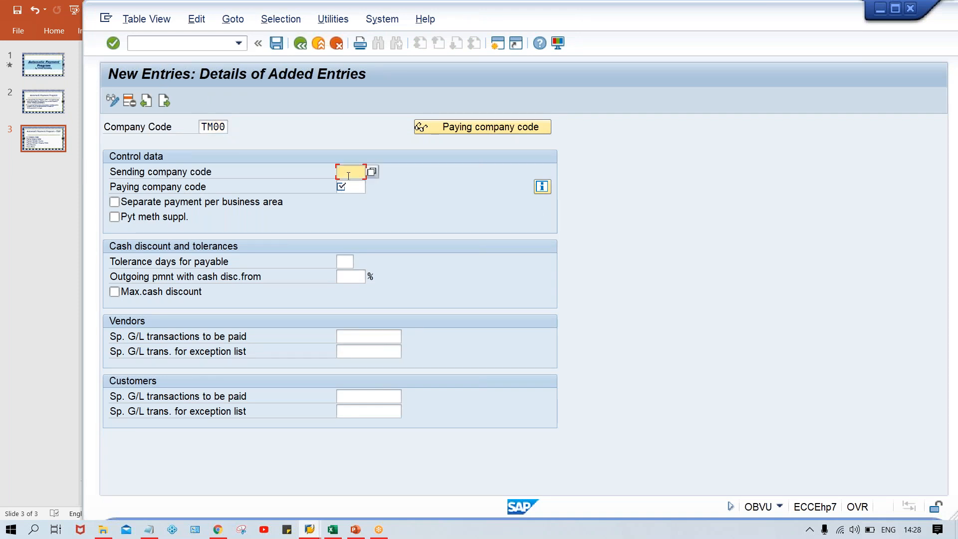
{"action": "left_click", "coordinate": [353, 186]}
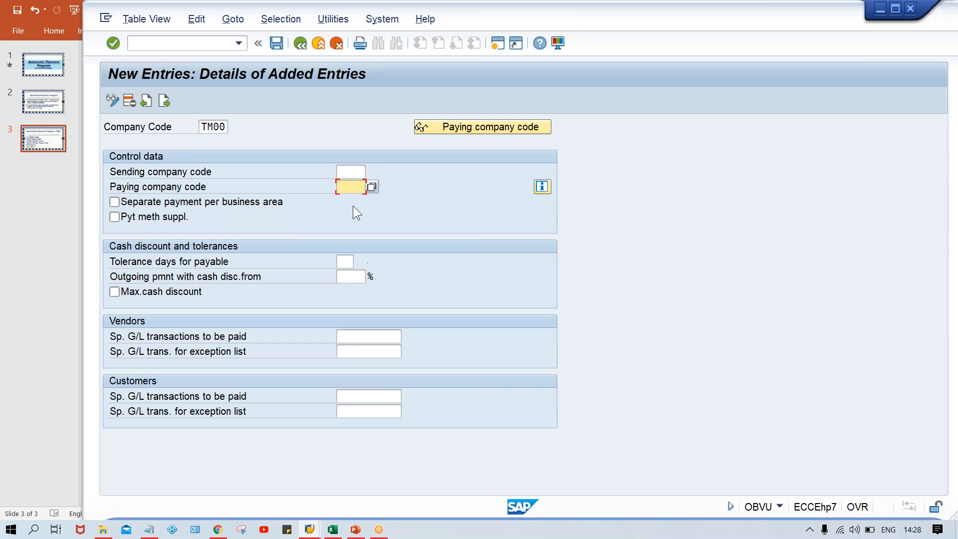
{"action": "left_click", "coordinate": [345, 173]}
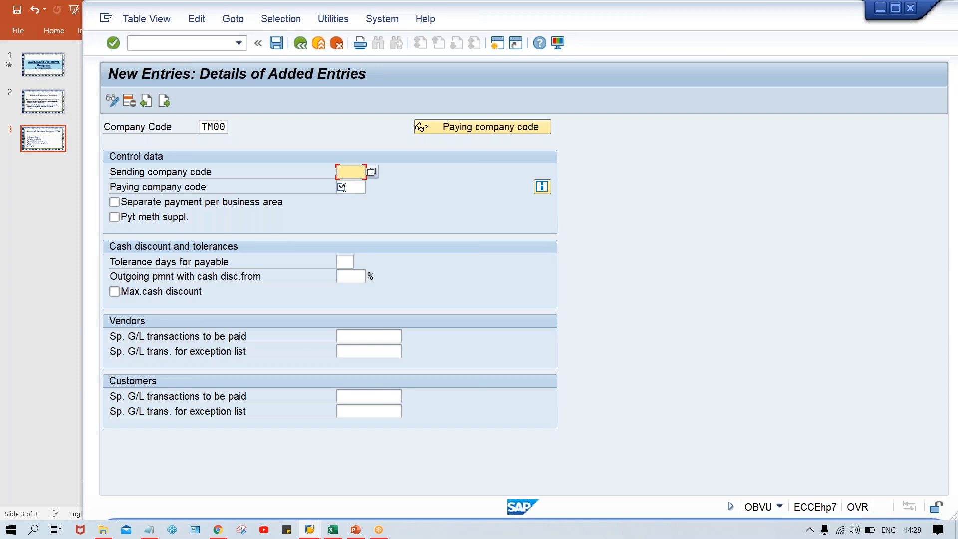
{"action": "left_click", "coordinate": [342, 187]}
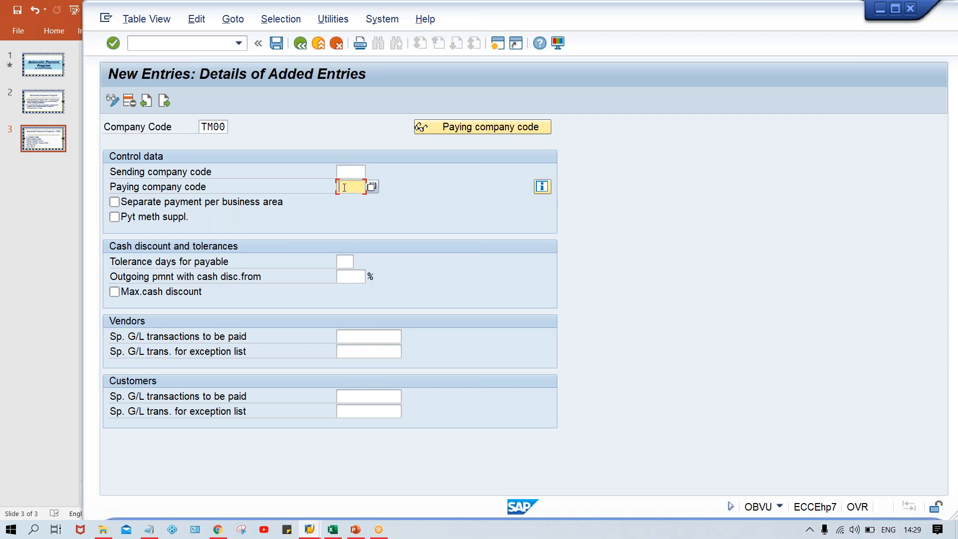
{"action": "type", "text": "TM00"}
Step: Switch to Excel and list the company codes TM00, TS00, TC00 and TH00 in cells M4 to M7
{"action": "mouse_move", "coordinate": [329, 530]}
{"action": "left_click", "coordinate": [343, 493]}
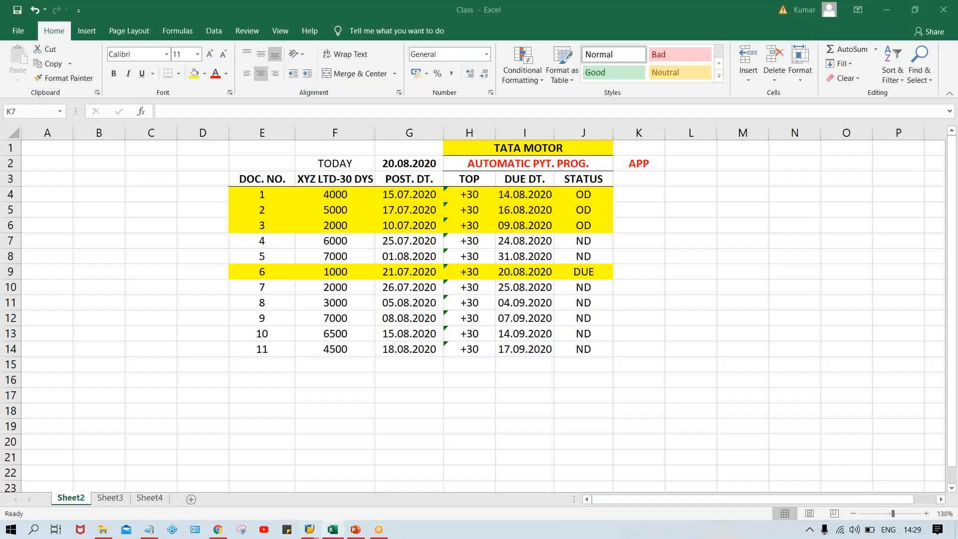
{"action": "key", "text": "Return"}
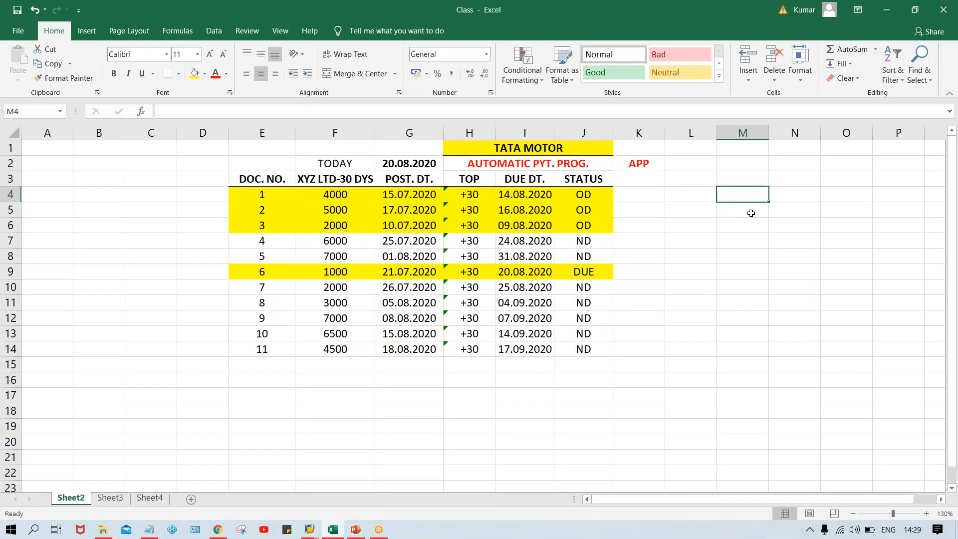
{"action": "type", "text": "TM00"}
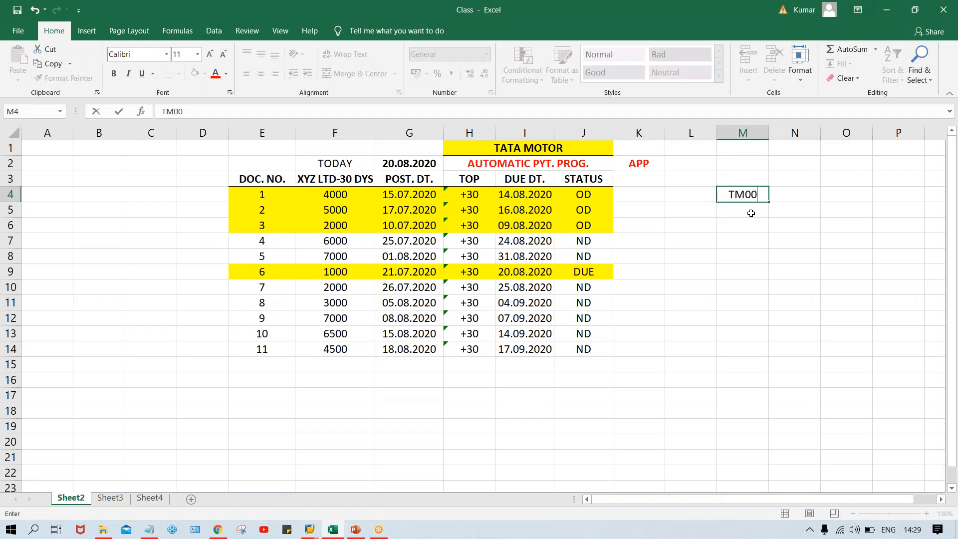
{"action": "key", "text": "Return"}
{"action": "type", "text": "TS00"}
{"action": "key", "text": "Return"}
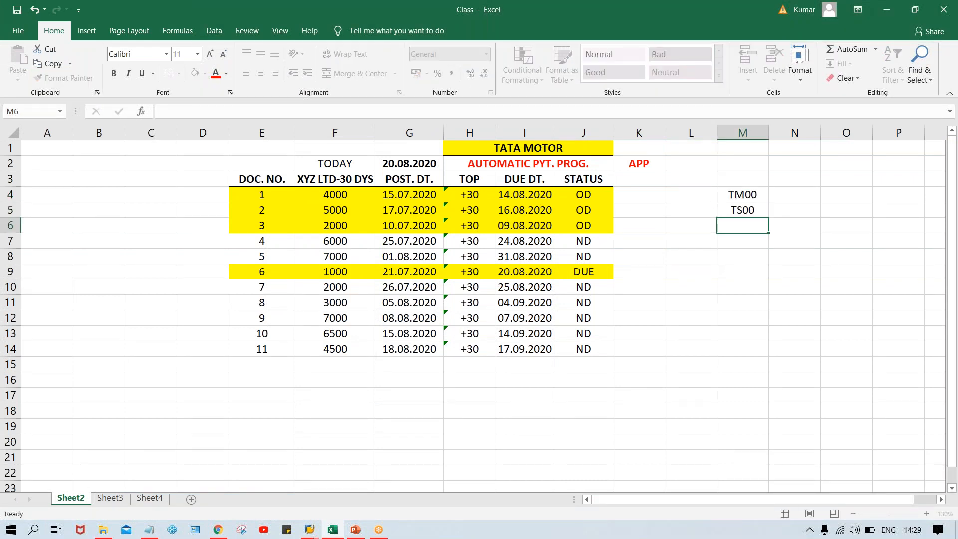
{"action": "type", "text": "TC00"}
{"action": "key", "text": "Return"}
{"action": "type", "text": "T"}
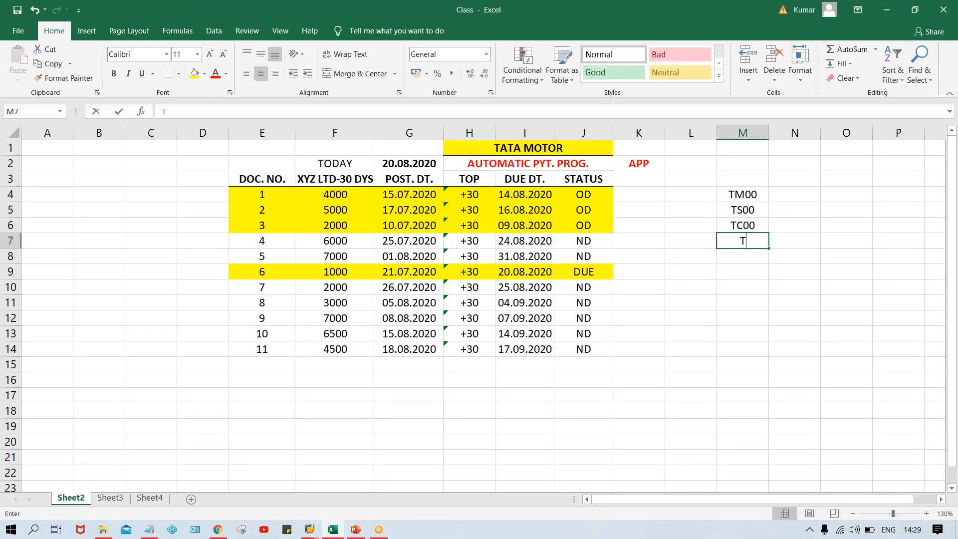
{"action": "type", "text": "H00"}
{"action": "key", "text": "Return"}
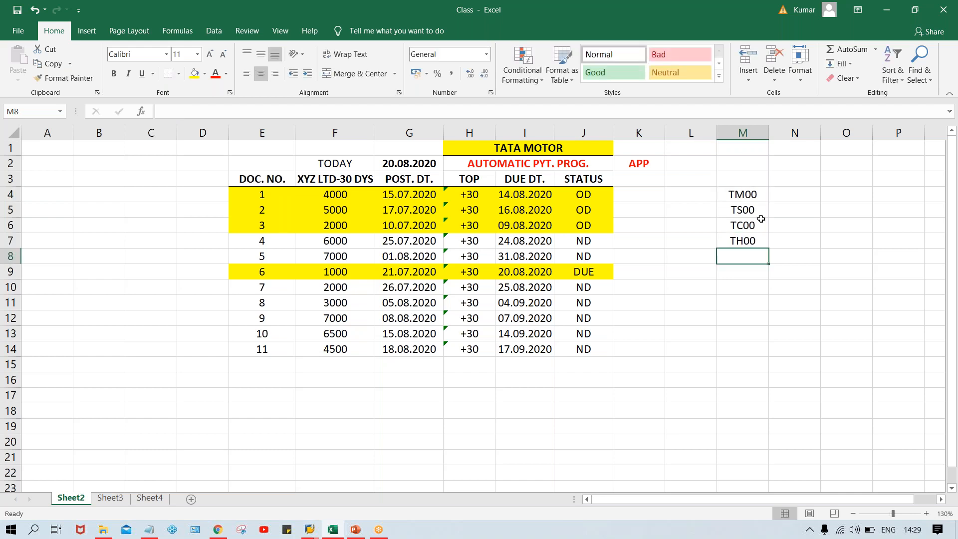
Step: Review the company code list in column M, comparing TM00 with the range TS00 to TH00
{"action": "left_click", "coordinate": [744, 196]}
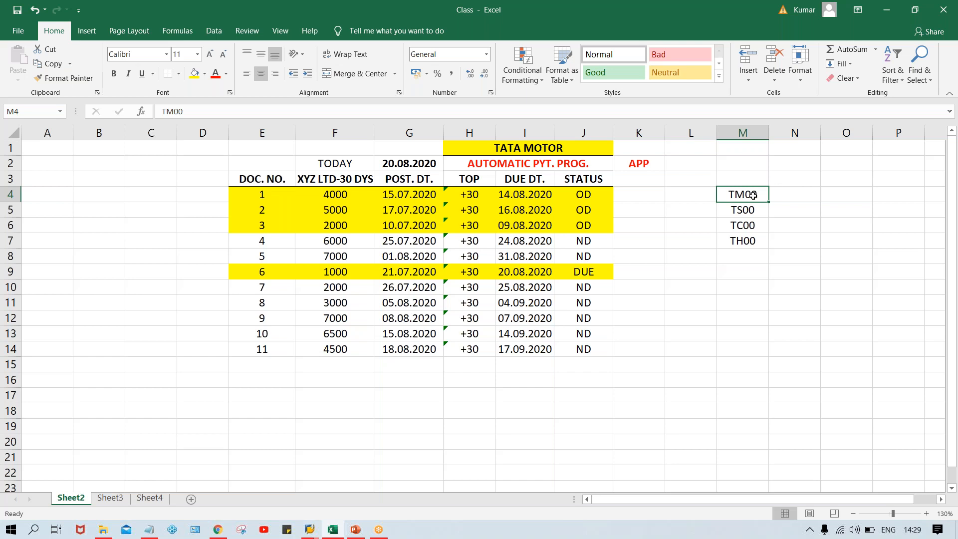
{"action": "left_click", "coordinate": [745, 211]}
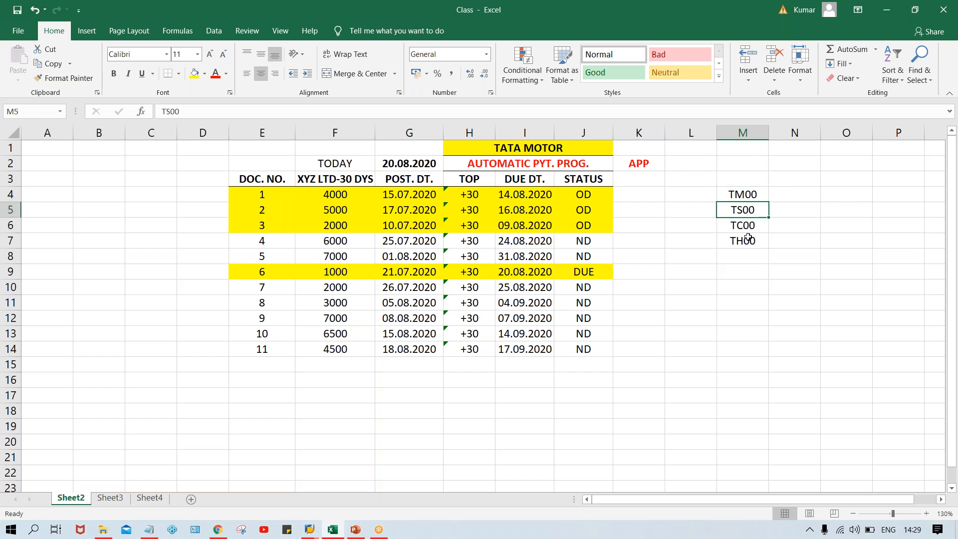
{"action": "left_click", "coordinate": [746, 229]}
{"action": "left_click", "coordinate": [751, 243]}
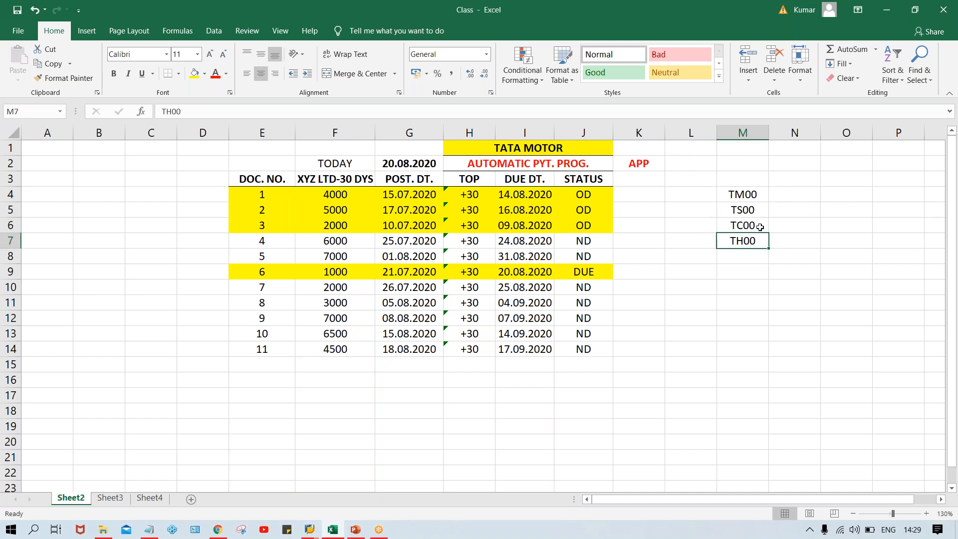
{"action": "left_click", "coordinate": [739, 224]}
{"action": "left_click", "coordinate": [756, 196]}
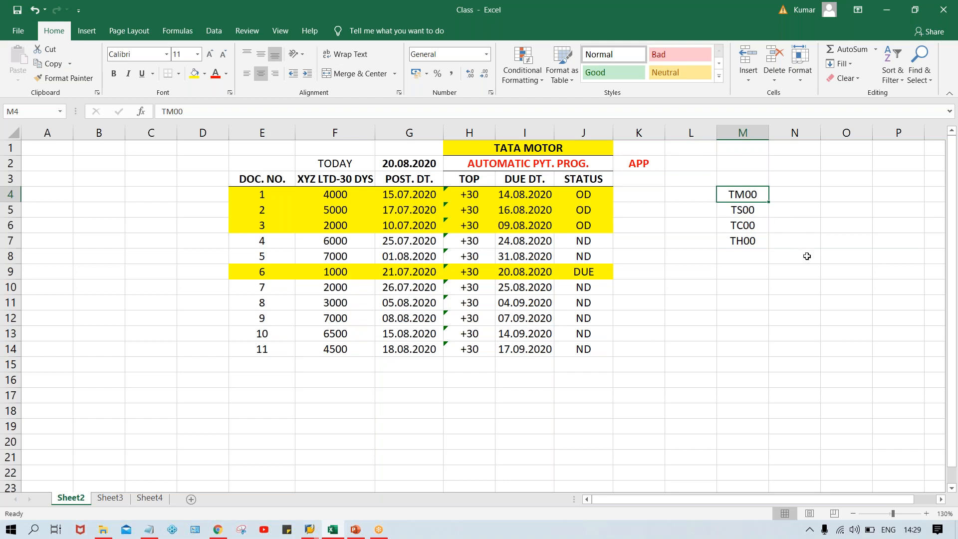
{"action": "left_click_drag", "start_coordinate": [758, 214], "coordinate": [748, 242]}
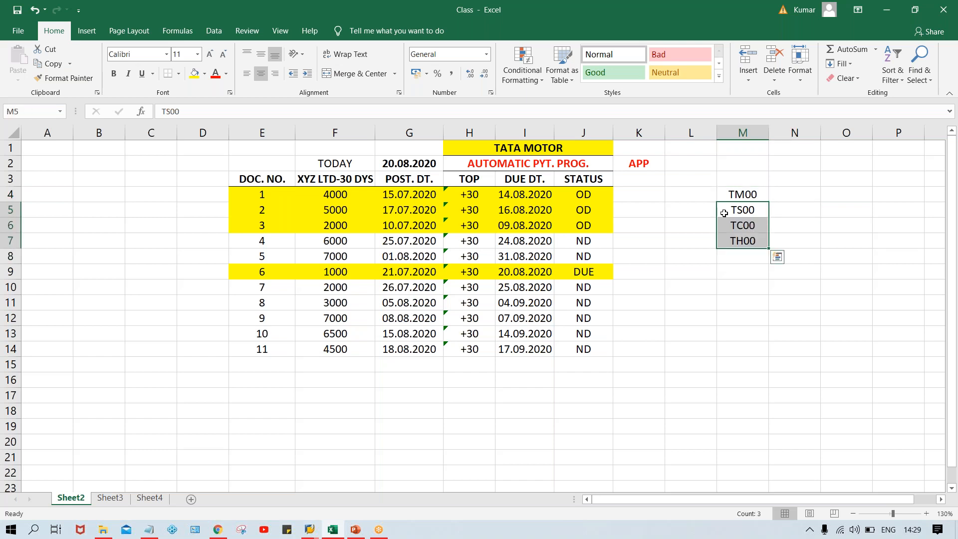
{"action": "left_click", "coordinate": [730, 193]}
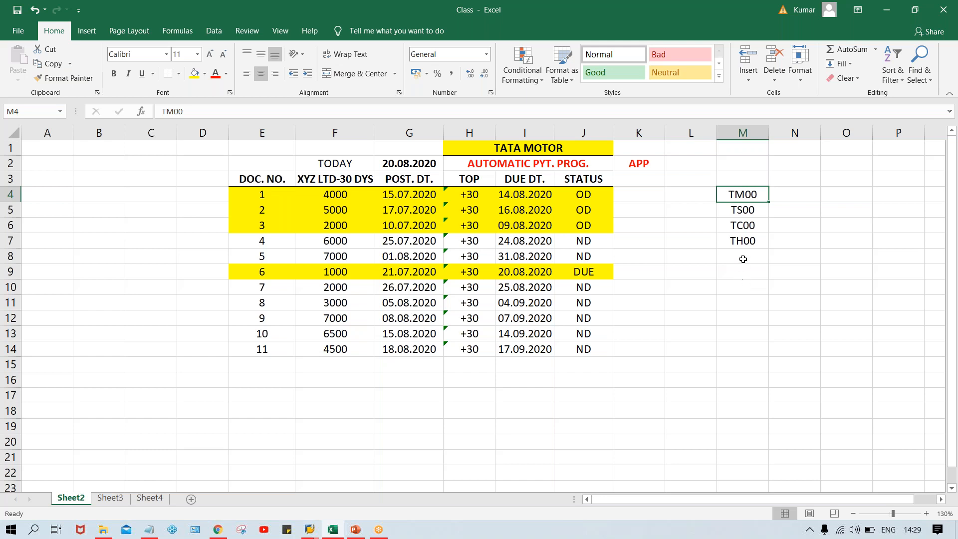
{"action": "left_click_drag", "start_coordinate": [743, 209], "coordinate": [744, 231]}
Step: Switch back to the SAP entry and compare the sending and paying company code fields
{"action": "key", "text": "alt+Tab"}
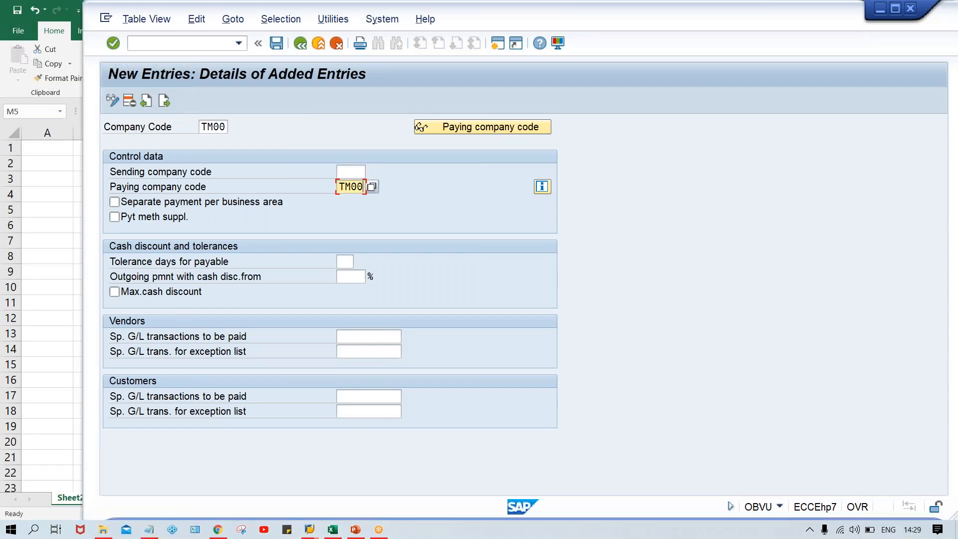
{"action": "left_click", "coordinate": [349, 172]}
{"action": "left_click", "coordinate": [348, 187]}
{"action": "left_click", "coordinate": [349, 172]}
{"action": "left_click", "coordinate": [349, 187]}
{"action": "left_click", "coordinate": [350, 173]}
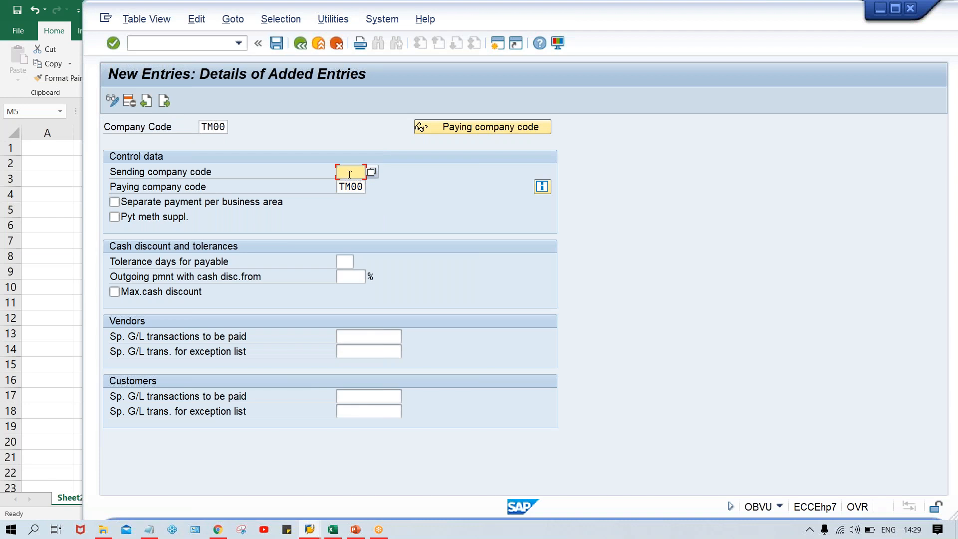
{"action": "left_click", "coordinate": [340, 187]}
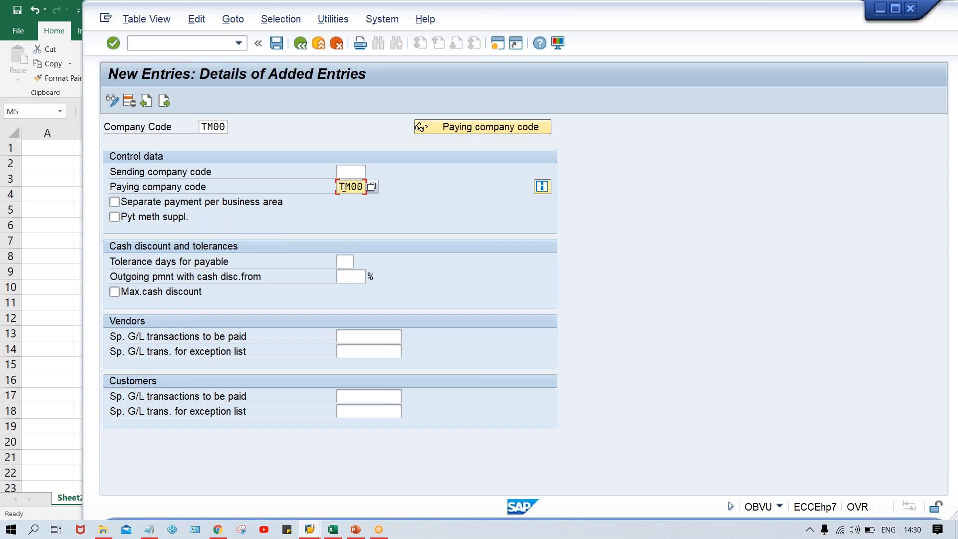
Step: Review the Excel company code list again, then return to the SAP new entry screen
{"action": "left_click", "coordinate": [329, 533]}
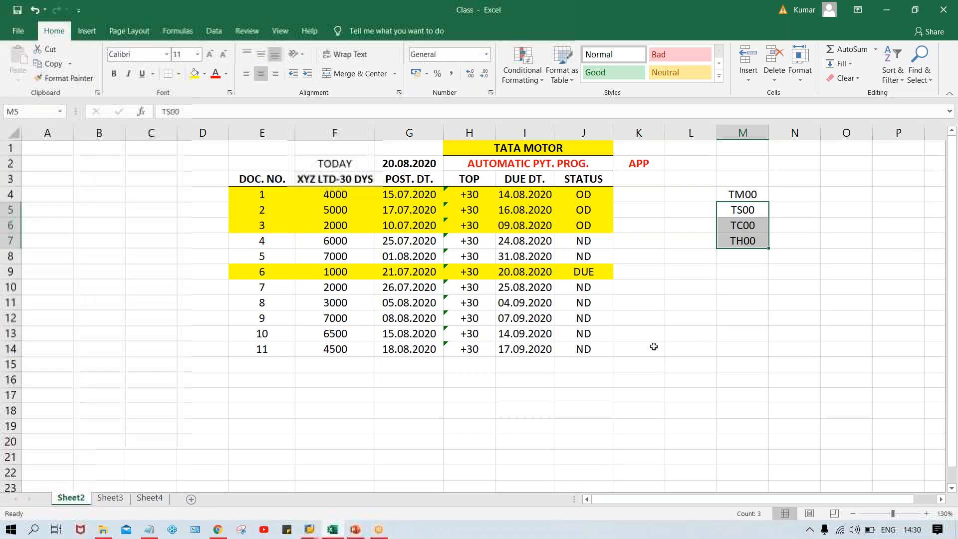
{"action": "left_click", "coordinate": [742, 214]}
{"action": "left_click", "coordinate": [750, 194]}
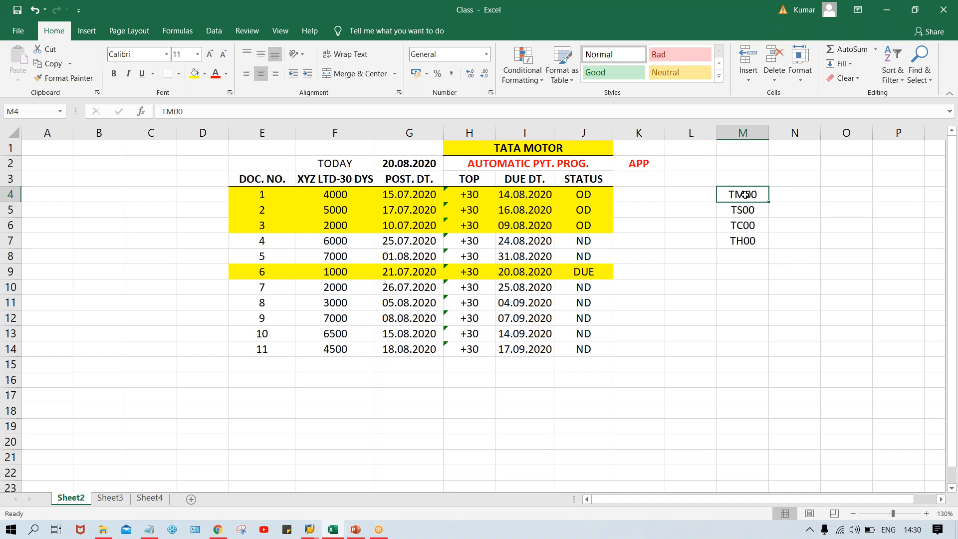
{"action": "left_click", "coordinate": [796, 196]}
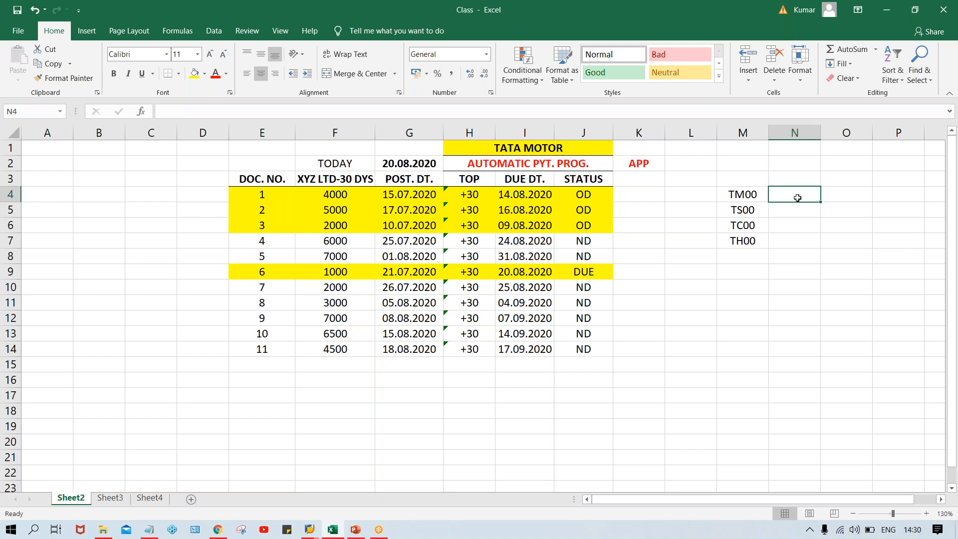
{"action": "left_click", "coordinate": [737, 208]}
{"action": "left_click", "coordinate": [754, 196]}
{"action": "left_click", "coordinate": [746, 229]}
{"action": "left_click", "coordinate": [746, 247]}
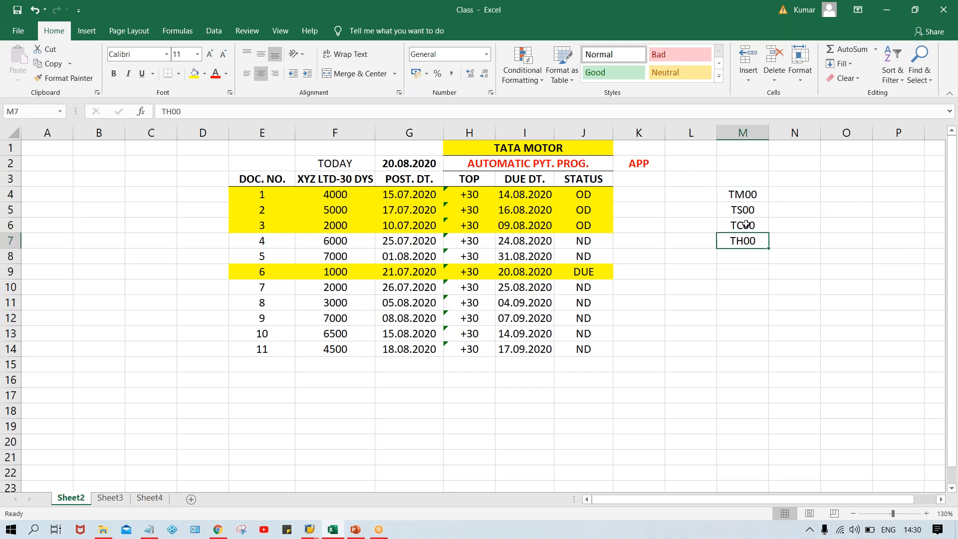
{"action": "left_click", "coordinate": [744, 213]}
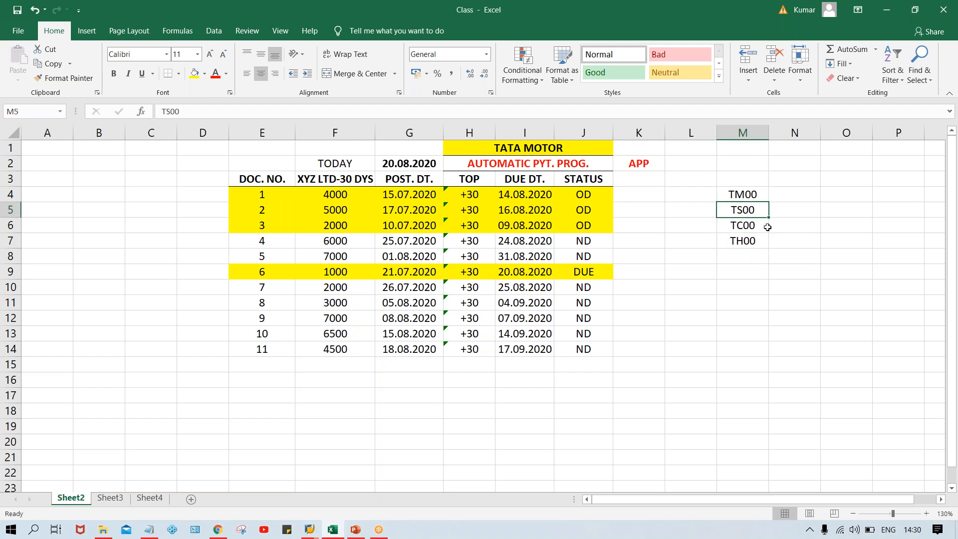
{"action": "left_click_drag", "start_coordinate": [754, 220], "coordinate": [735, 240]}
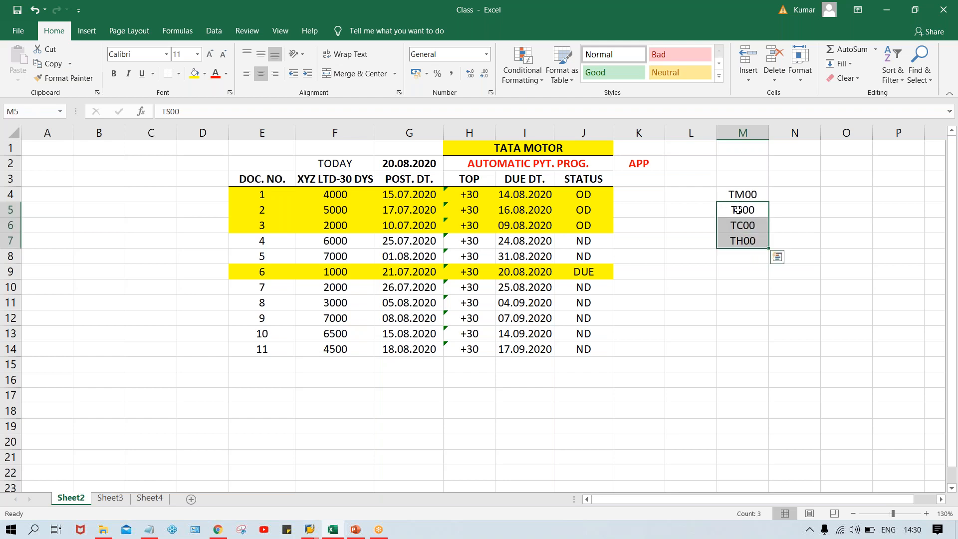
{"action": "left_click", "coordinate": [734, 190]}
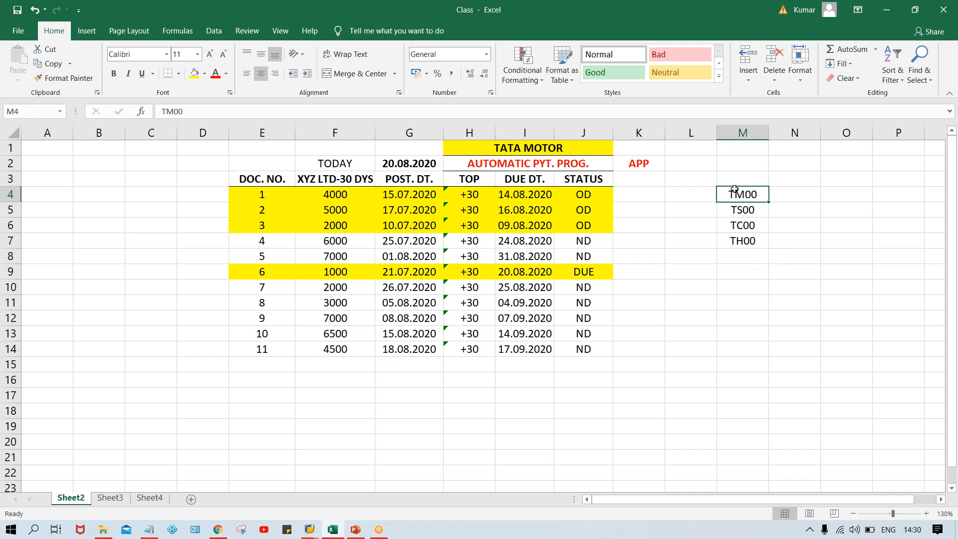
{"action": "left_click_drag", "start_coordinate": [743, 211], "coordinate": [745, 248]}
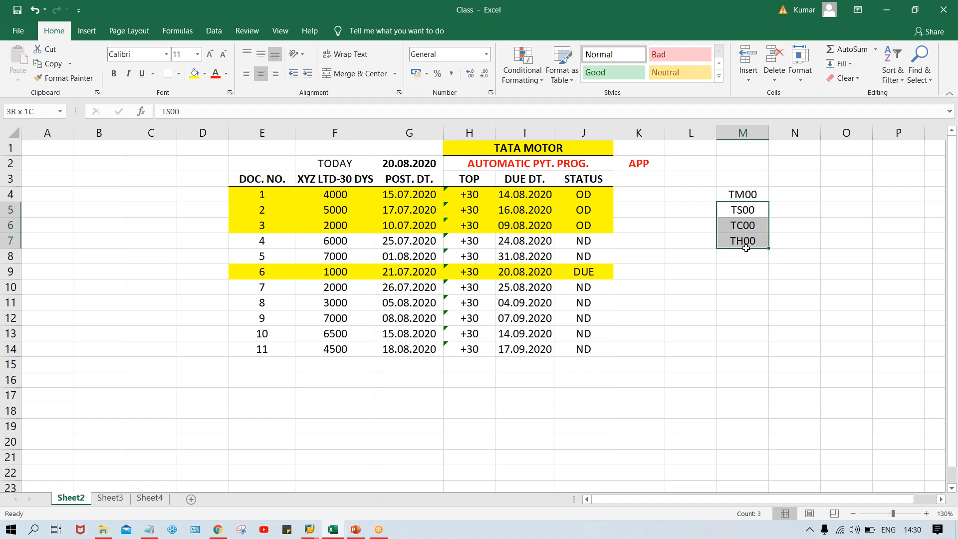
{"action": "left_click", "coordinate": [750, 190]}
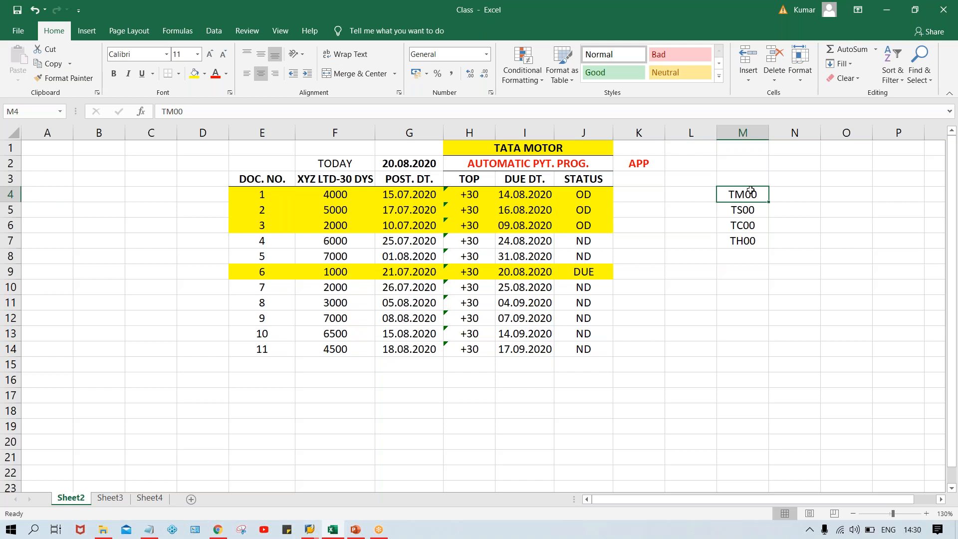
{"action": "left_click", "coordinate": [801, 196]}
{"action": "left_click_drag", "start_coordinate": [728, 209], "coordinate": [739, 250]}
{"action": "left_click", "coordinate": [747, 190]}
{"action": "key", "text": "alt+Tab"}
{"action": "left_click", "coordinate": [363, 190]}
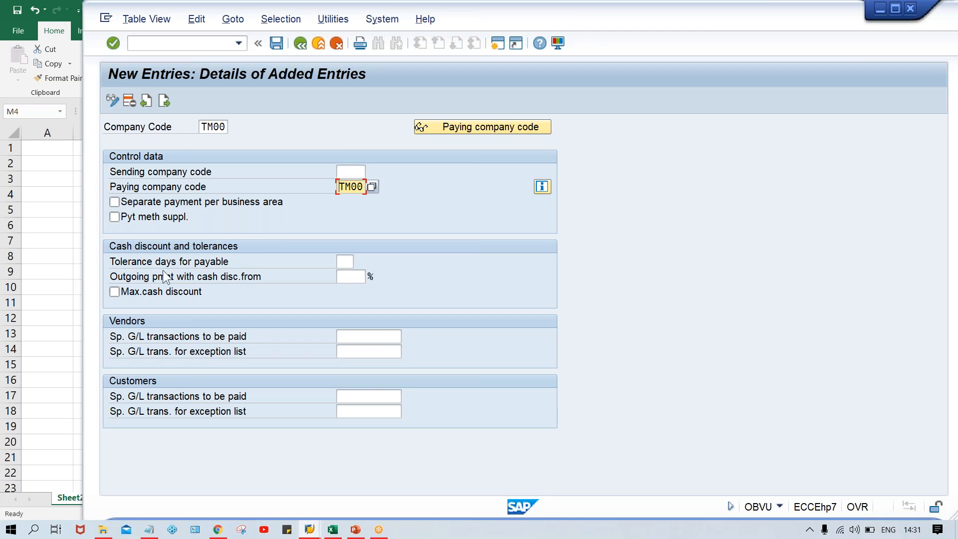
Step: Switch to Excel and review the company code list beside the automatic payment program table
{"action": "left_click", "coordinate": [347, 261]}
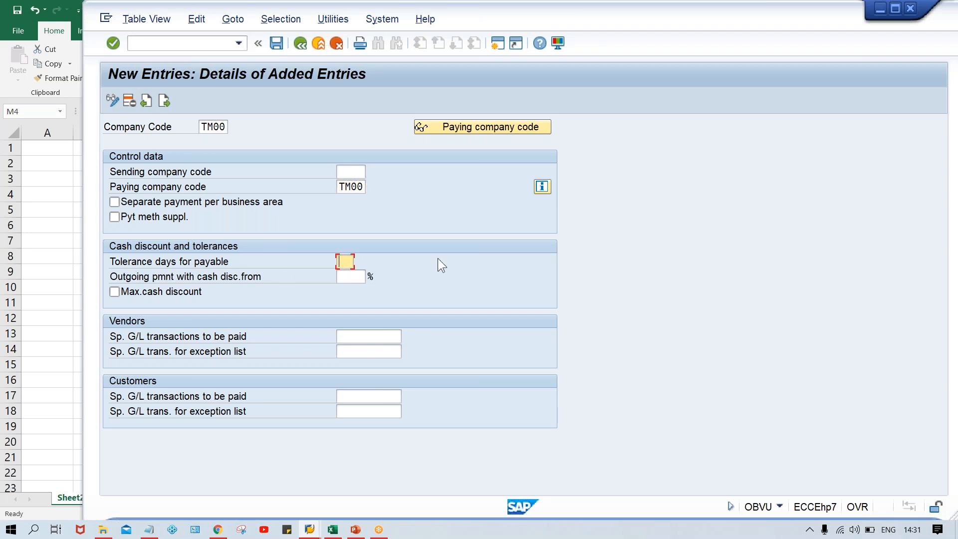
{"action": "left_click", "coordinate": [332, 529]}
{"action": "left_click", "coordinate": [748, 268]}
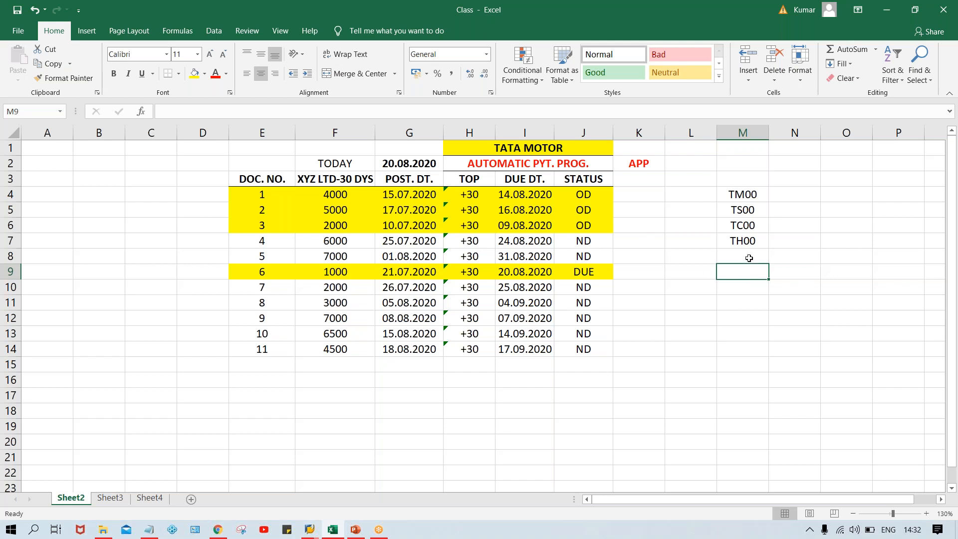
{"action": "left_click", "coordinate": [749, 258]}
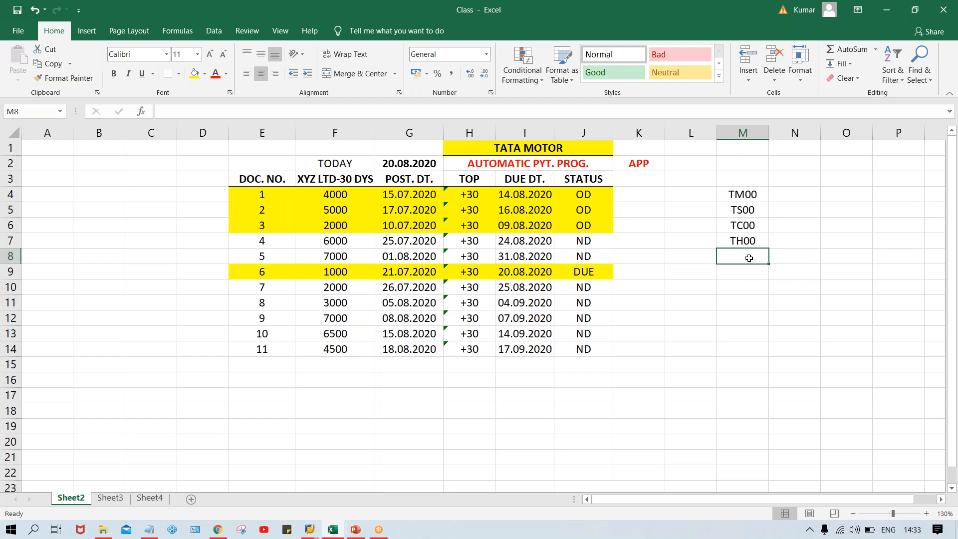
{"action": "left_click", "coordinate": [668, 257]}
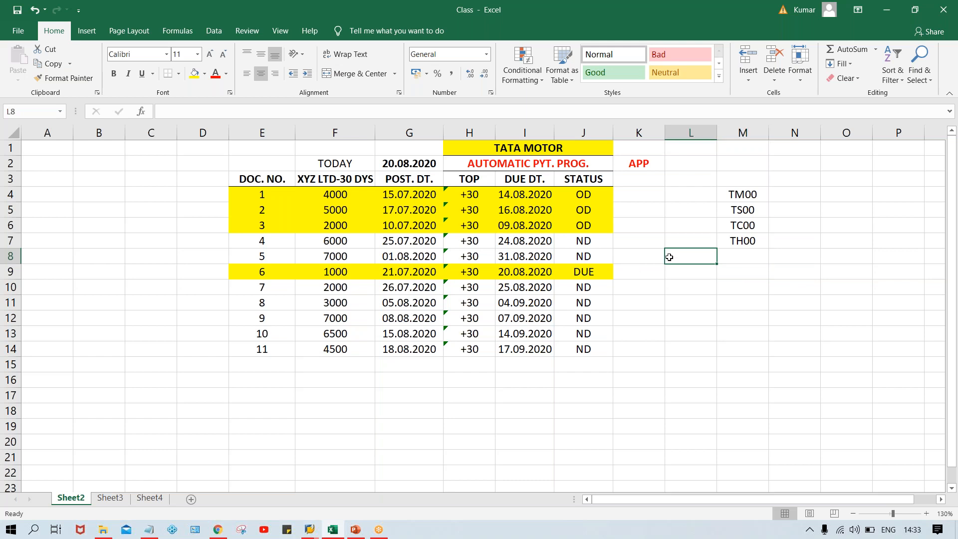
{"action": "left_click", "coordinate": [522, 195]}
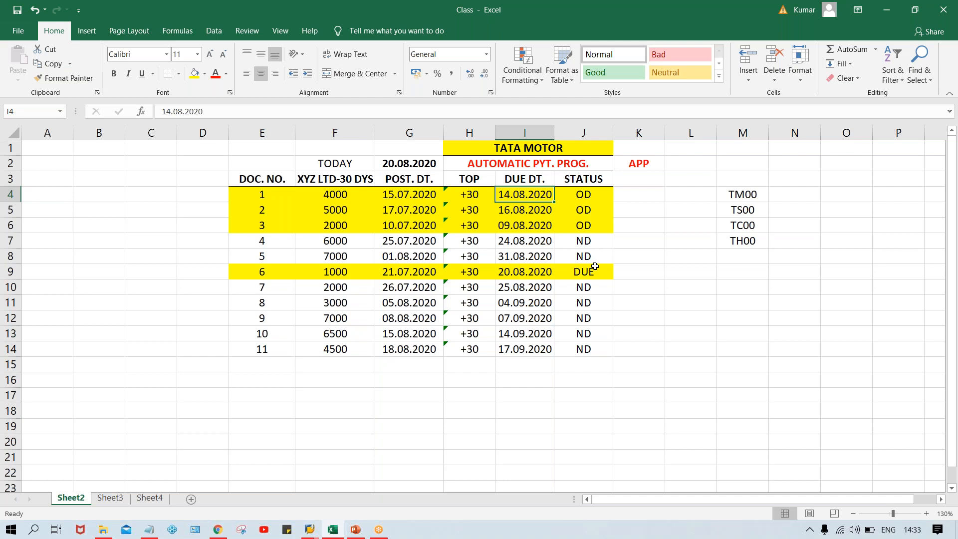
Step: Enter 5 in cell K4 under APP and fill it down through K14
{"action": "left_click", "coordinate": [643, 194]}
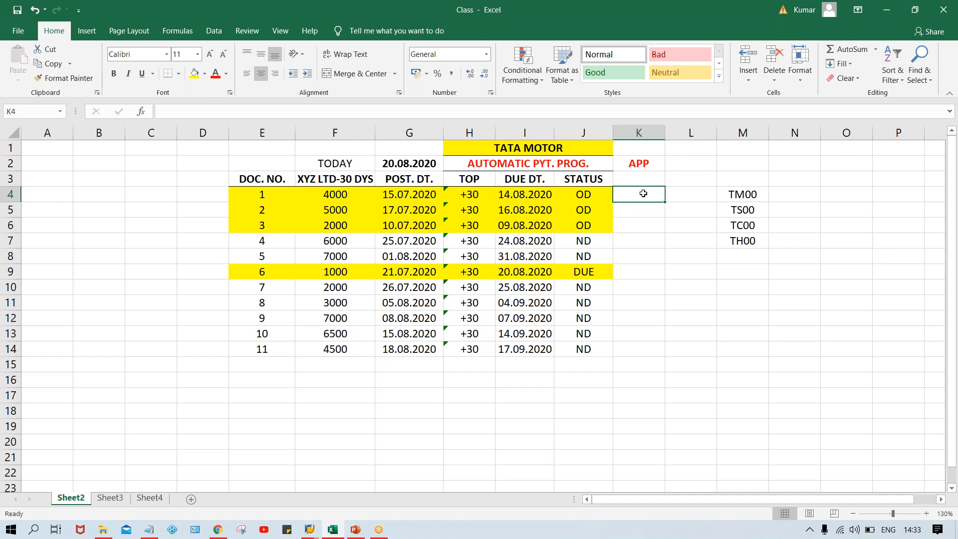
{"action": "type", "text": "5"}
{"action": "key", "text": "Return"}
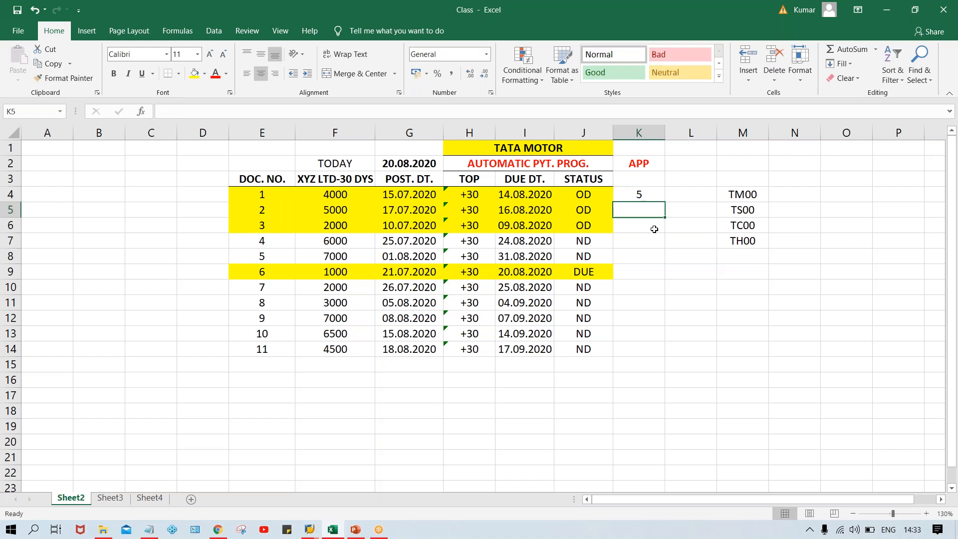
{"action": "left_click", "coordinate": [639, 194]}
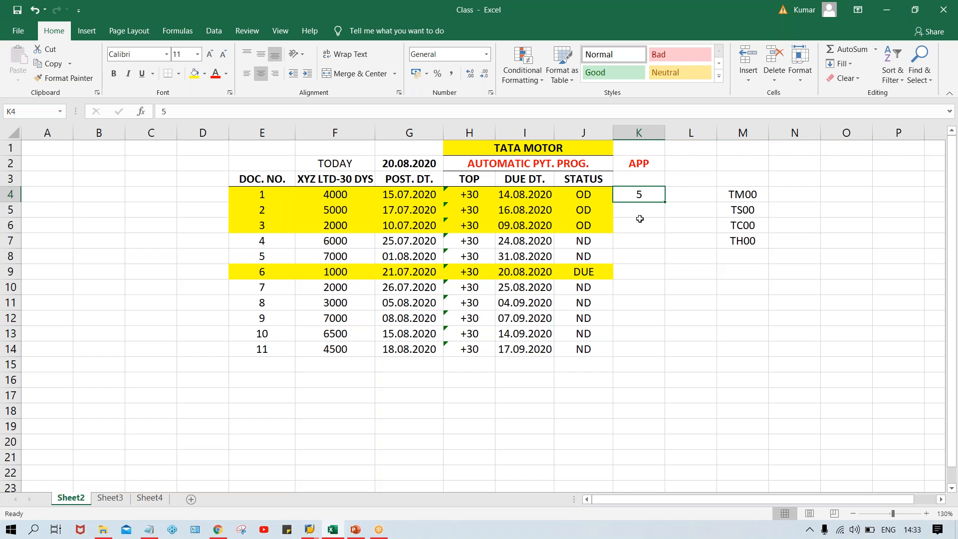
{"action": "left_click_drag", "start_coordinate": [640, 193], "coordinate": [643, 346]}
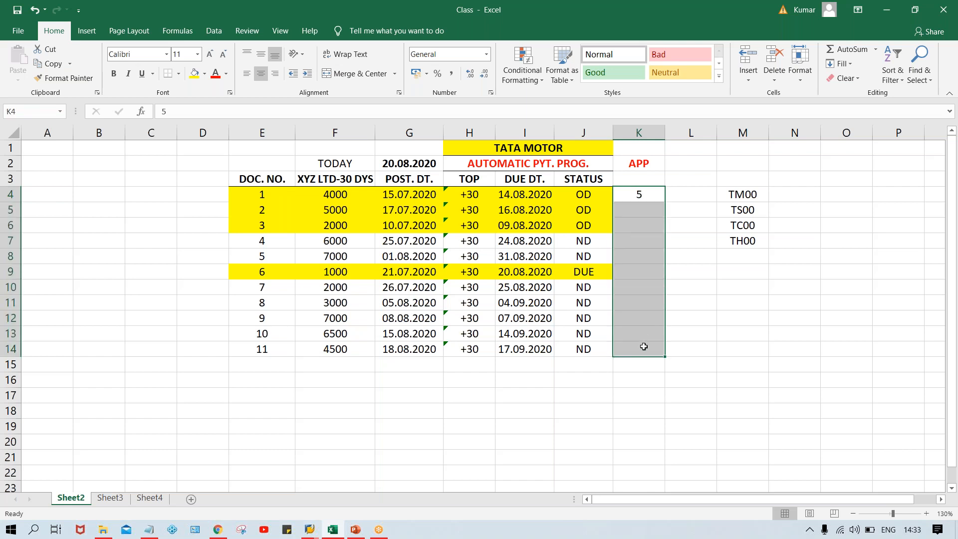
{"action": "key", "text": "ctrl+d"}
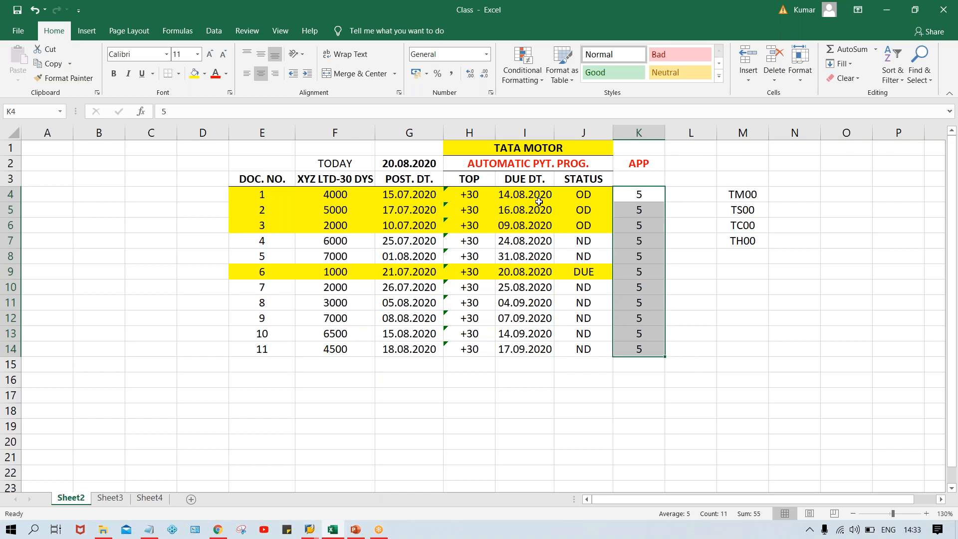
Step: Compare the due dates and statuses in columns I and J with the APP days in column K, checking the SAP entry screen in between
{"action": "left_click", "coordinate": [539, 201]}
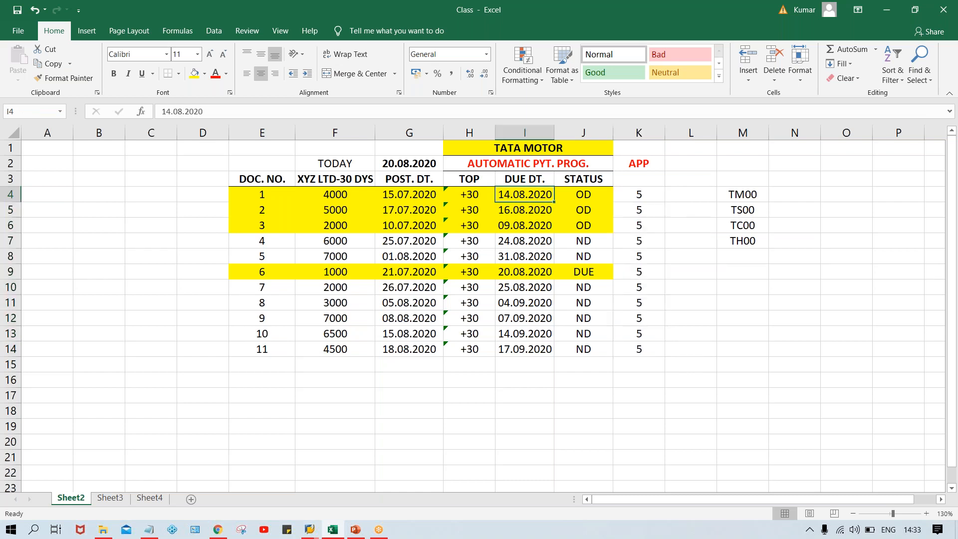
{"action": "left_click", "coordinate": [637, 195]}
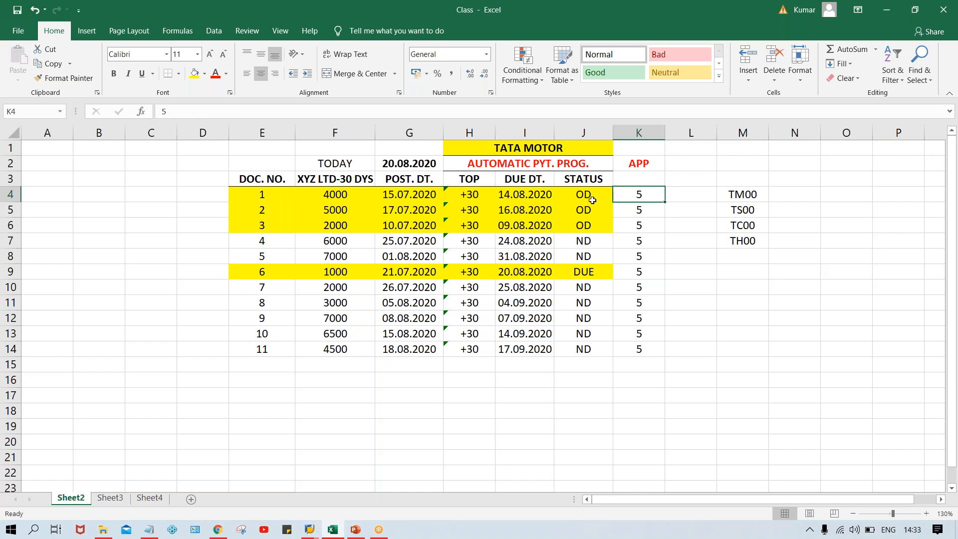
{"action": "left_click", "coordinate": [540, 197]}
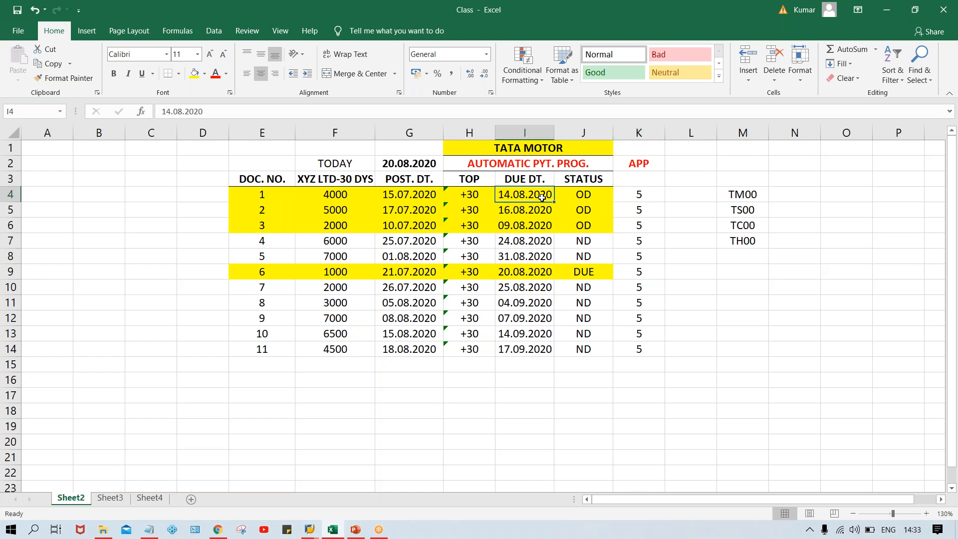
{"action": "left_click", "coordinate": [634, 193]}
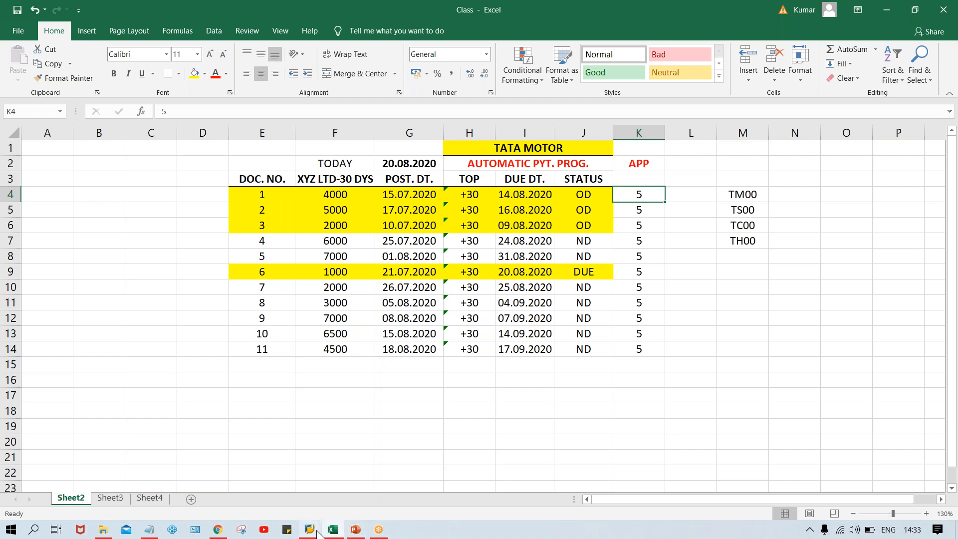
{"action": "mouse_move", "coordinate": [317, 533]}
{"action": "left_click", "coordinate": [352, 488]}
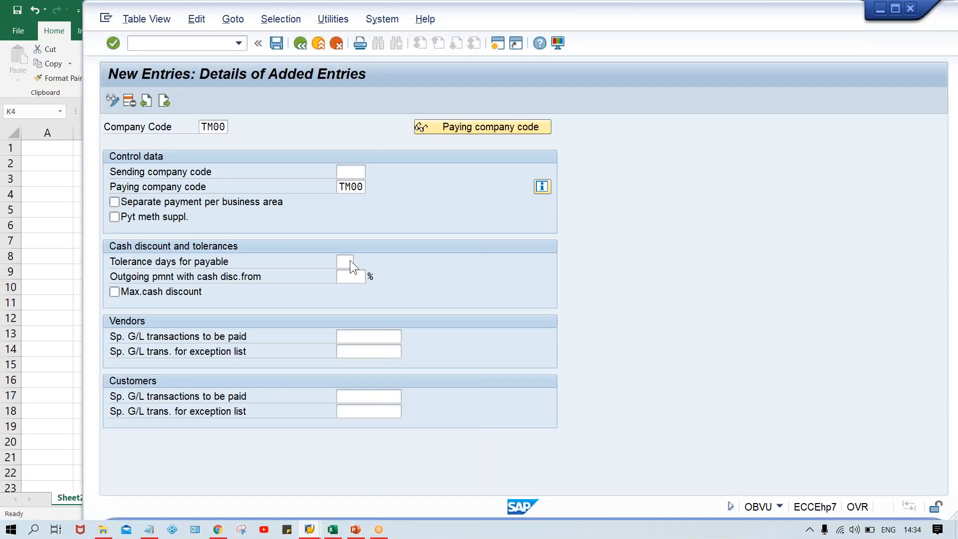
{"action": "left_click", "coordinate": [333, 531]}
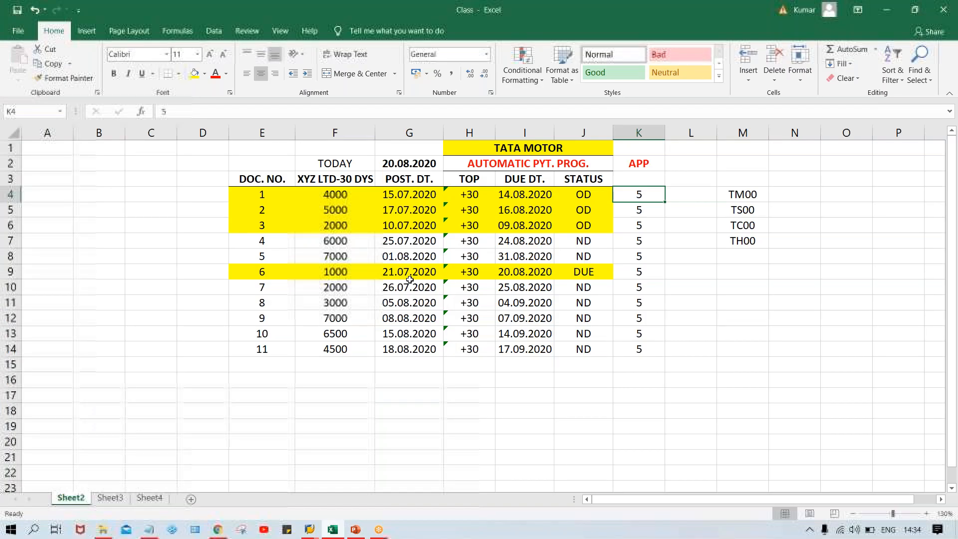
{"action": "left_click", "coordinate": [530, 197]}
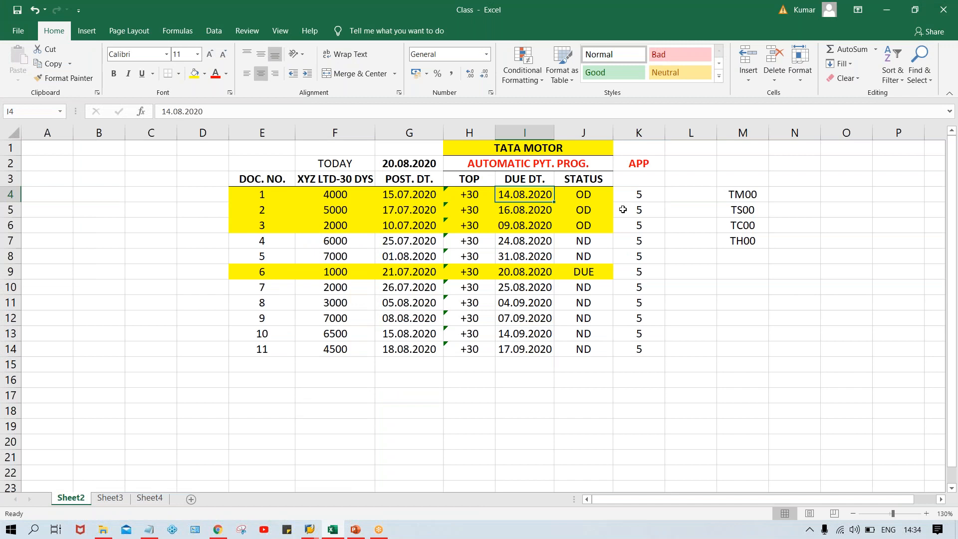
{"action": "left_click", "coordinate": [633, 195]}
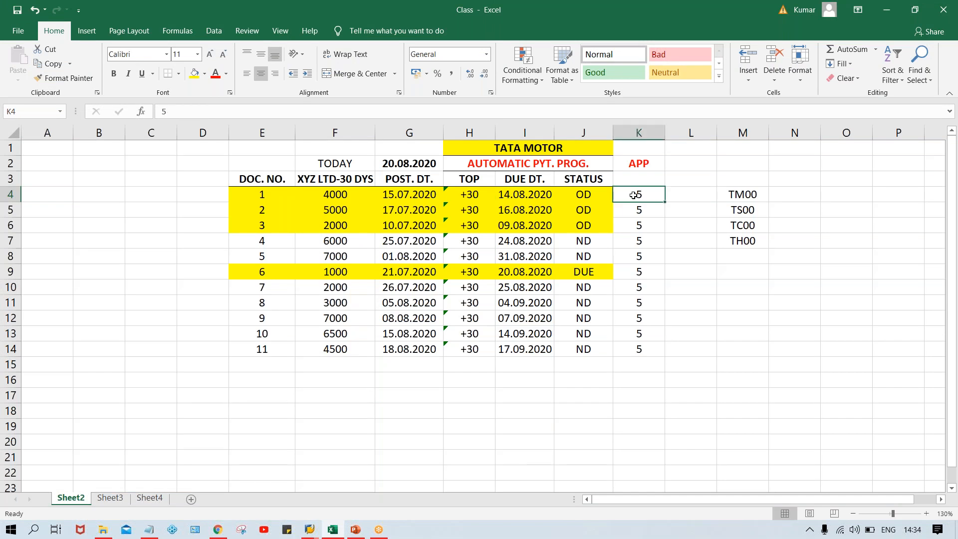
{"action": "left_click", "coordinate": [498, 208]}
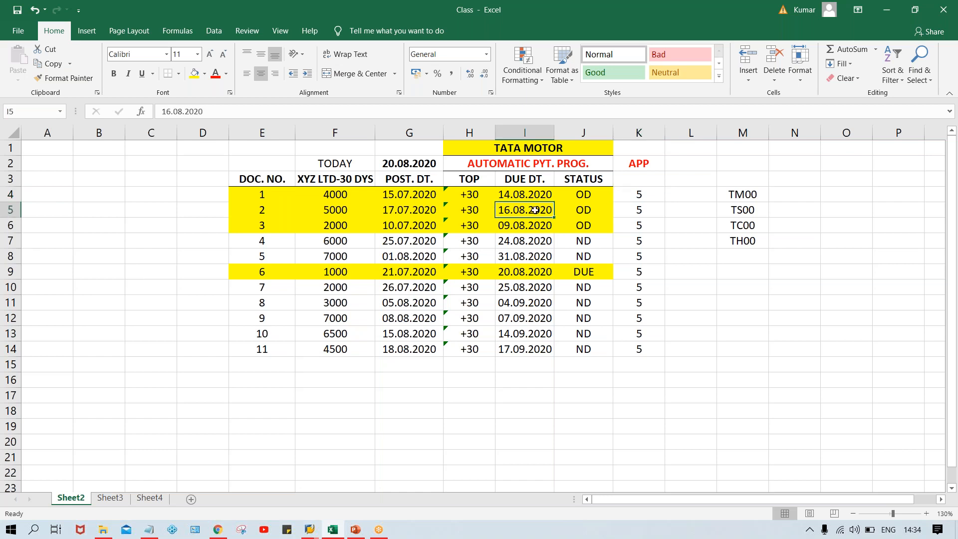
{"action": "left_click", "coordinate": [641, 212]}
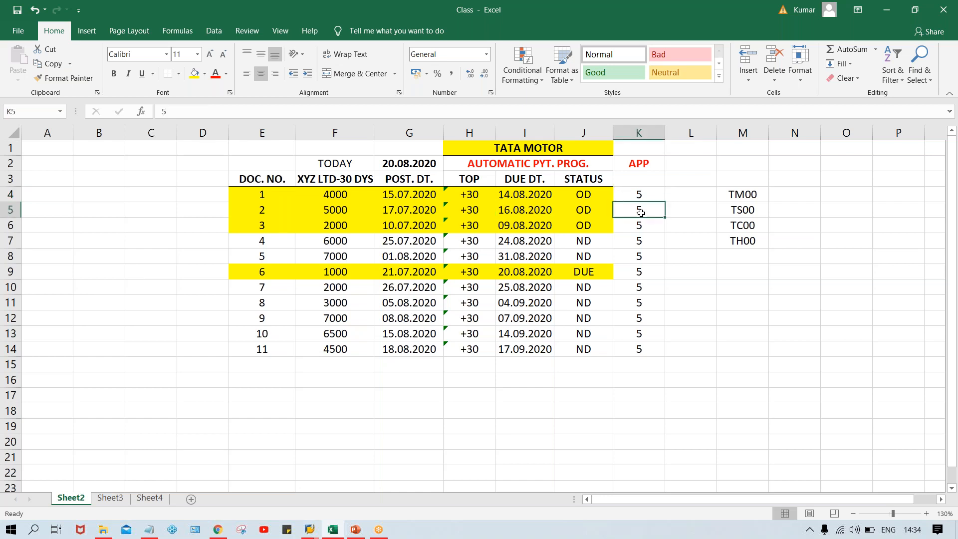
{"action": "left_click", "coordinate": [505, 211]}
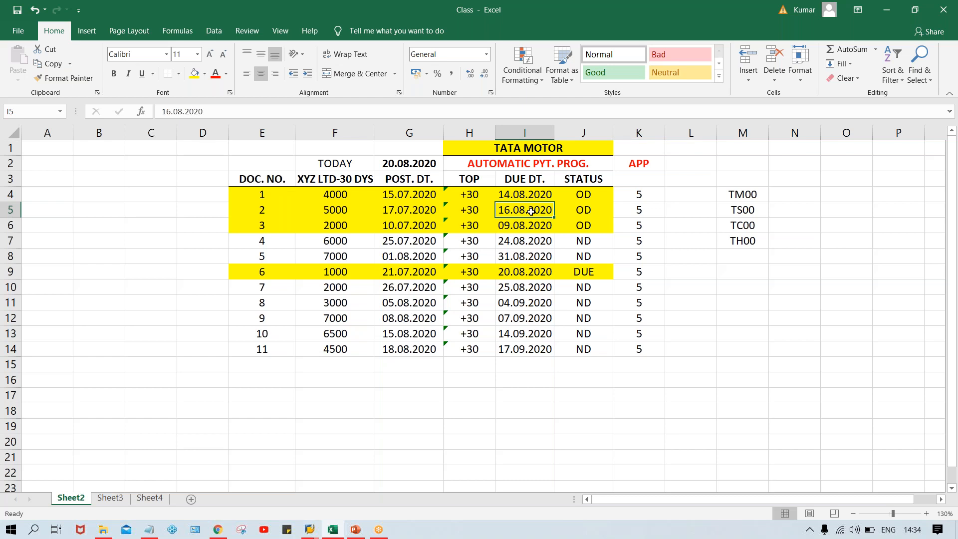
{"action": "left_click", "coordinate": [581, 211]}
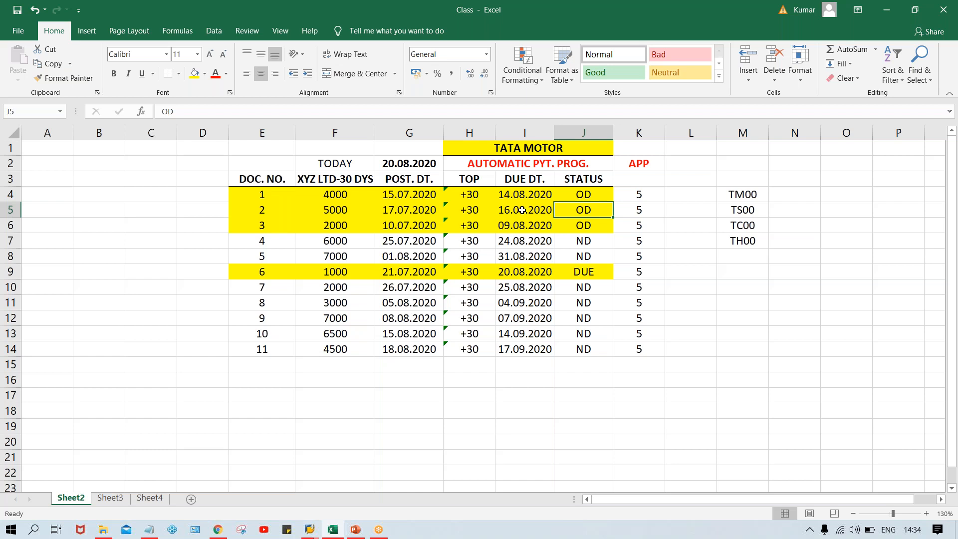
{"action": "key", "text": "alt+Tab"}
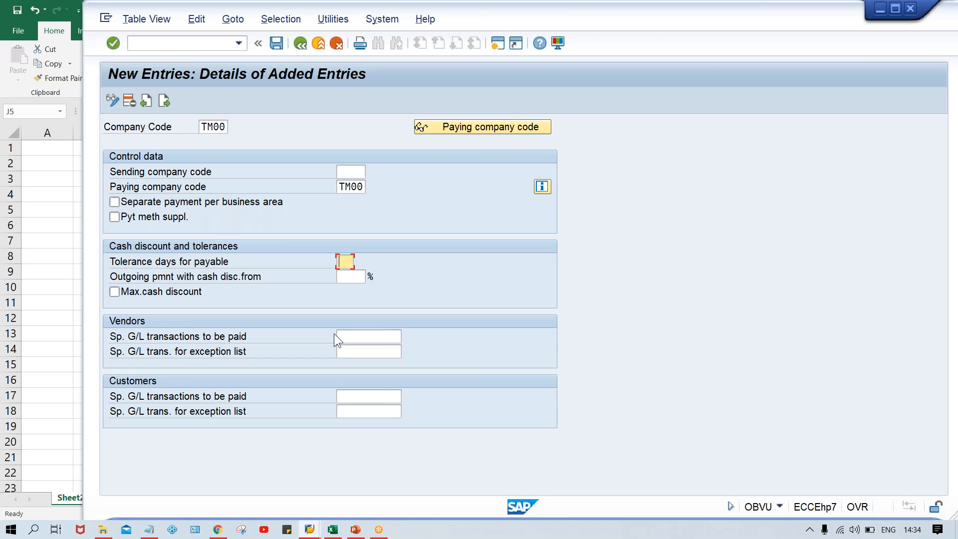
{"action": "left_click", "coordinate": [354, 334]}
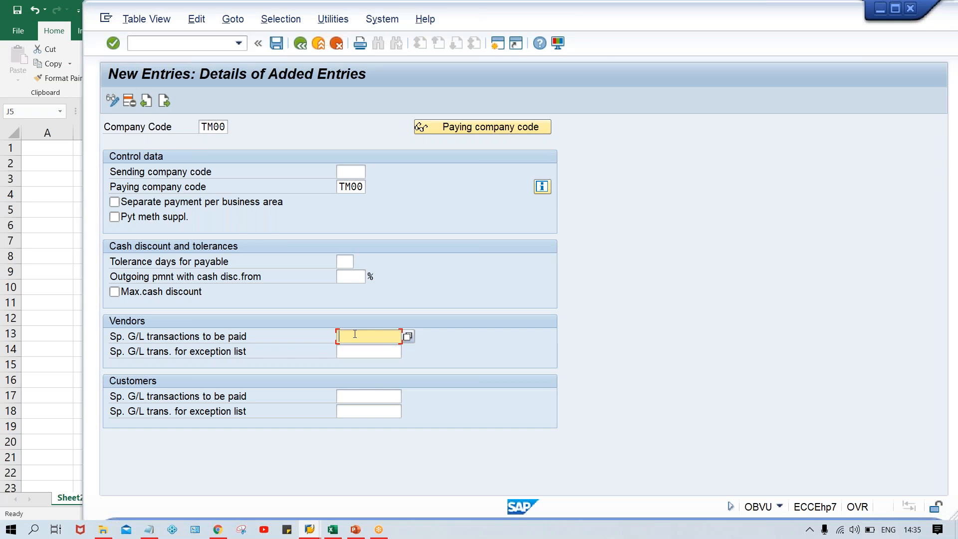
{"action": "type", "text": "A"}
{"action": "key", "text": "BackSpace"}
Step: Check the sending company code, paying company code and tolerance days fields on the new entry screen
{"action": "left_click", "coordinate": [344, 172]}
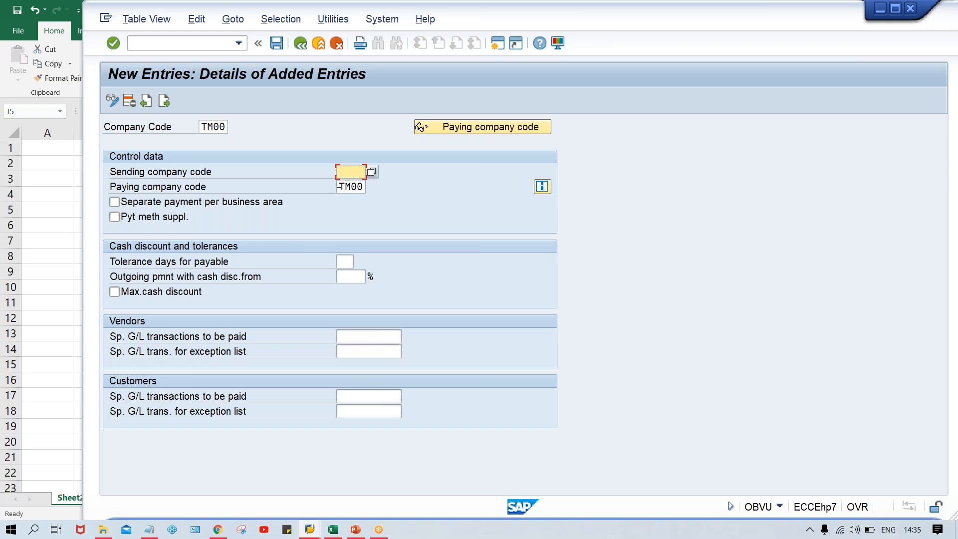
{"action": "left_click", "coordinate": [340, 186]}
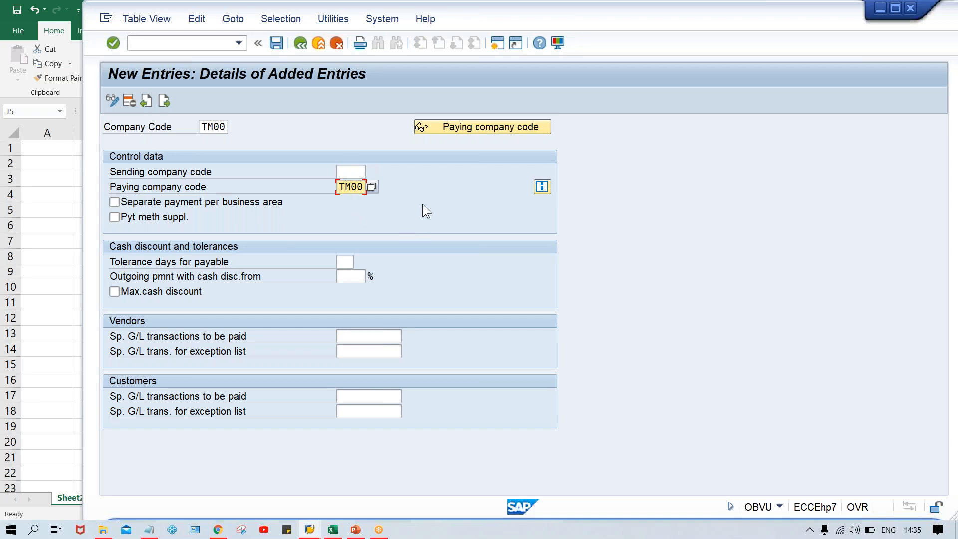
{"action": "left_click", "coordinate": [346, 260]}
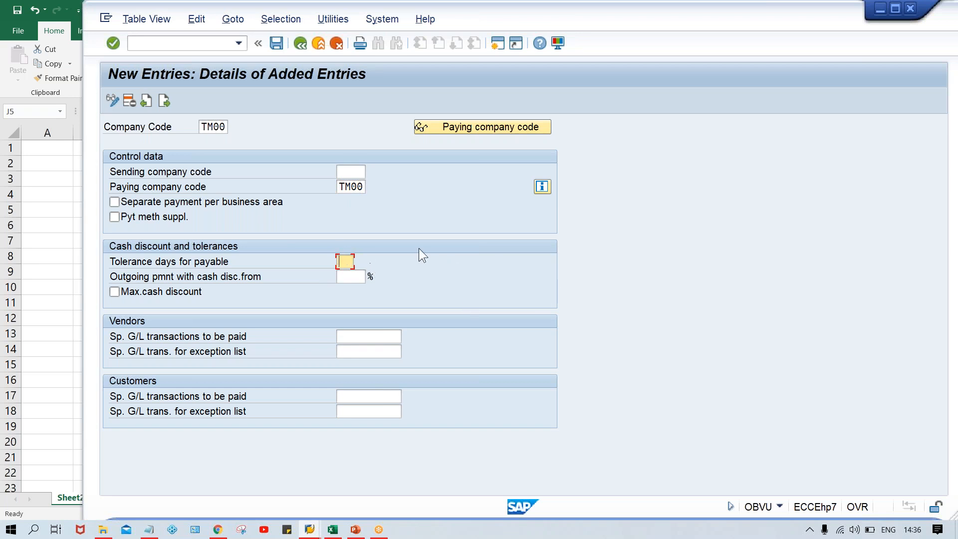
{"action": "key", "text": "Return"}
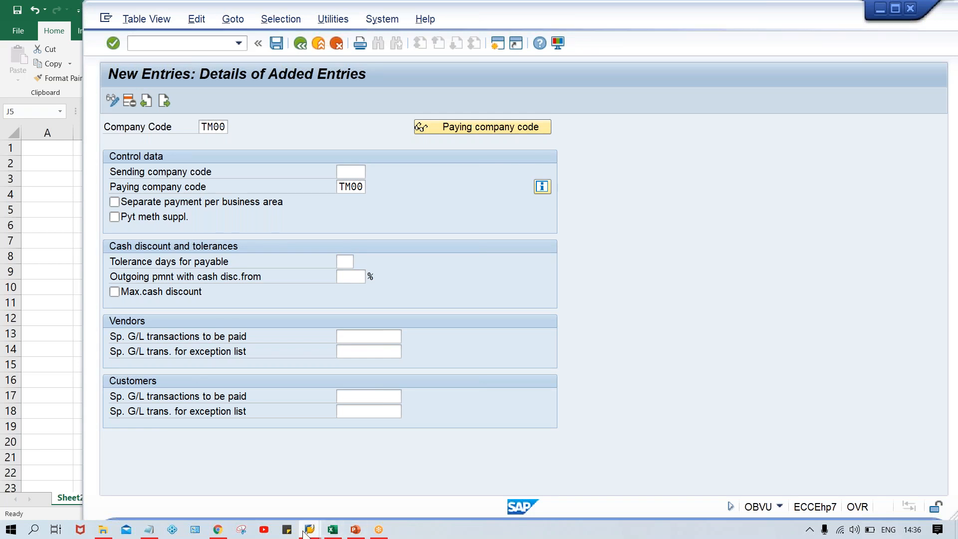
Step: Open the SAP_2 connection from the SAP Logon window
{"action": "mouse_move", "coordinate": [309, 528]}
{"action": "left_click", "coordinate": [298, 471]}
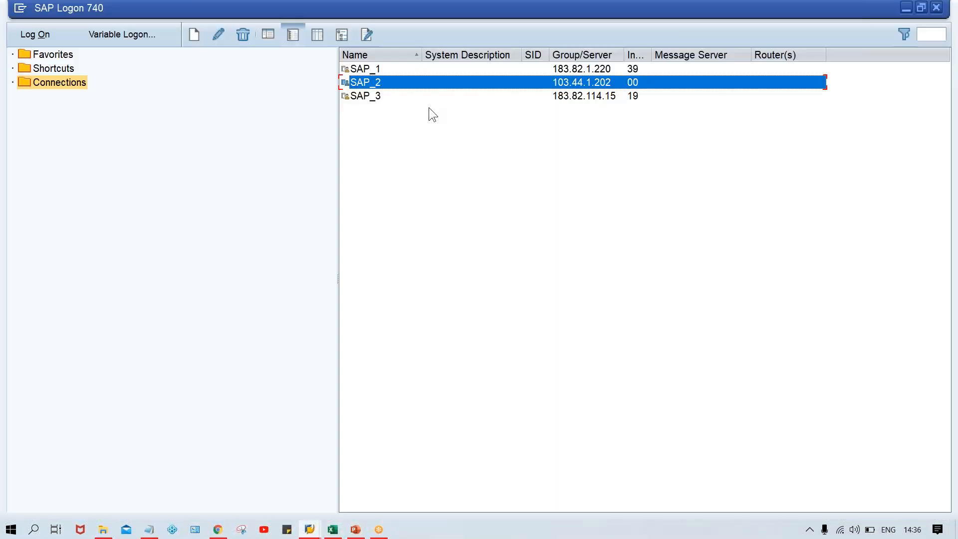
{"action": "double_click", "coordinate": [402, 81]}
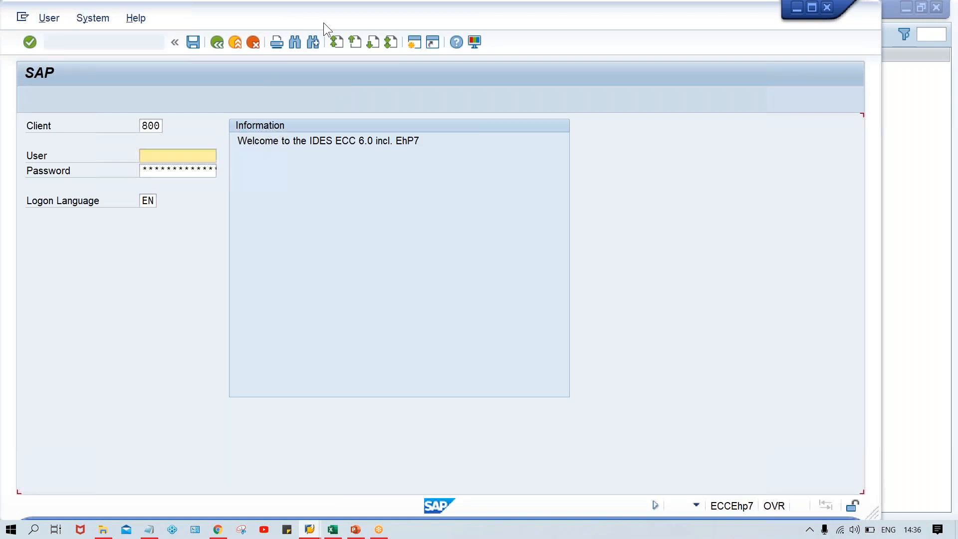
Step: Log on to client 800 with the user name and account password, dismissing the connection error
{"action": "left_click_drag", "start_coordinate": [311, 22], "coordinate": [305, 23]}
{"action": "key", "text": "Down"}
{"action": "key", "text": "Down"}
{"action": "key", "text": "Return"}
{"action": "key", "text": "Tab"}
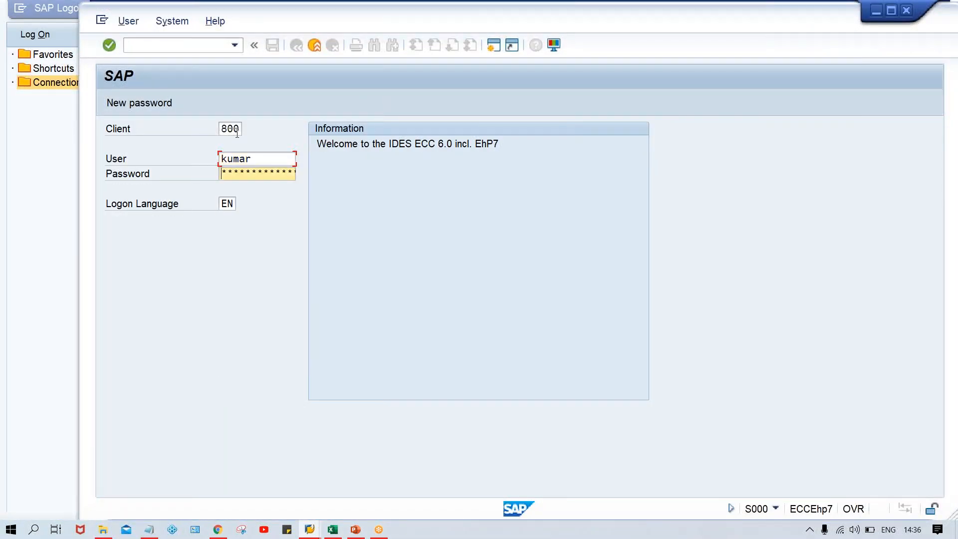
{"action": "key", "text": "Caps_Lock"}
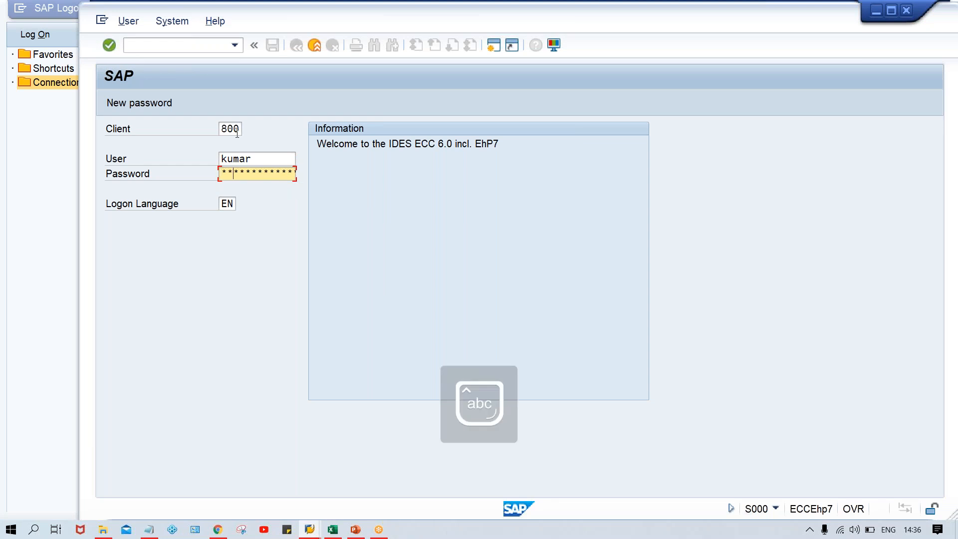
{"action": "key", "text": "Return"}
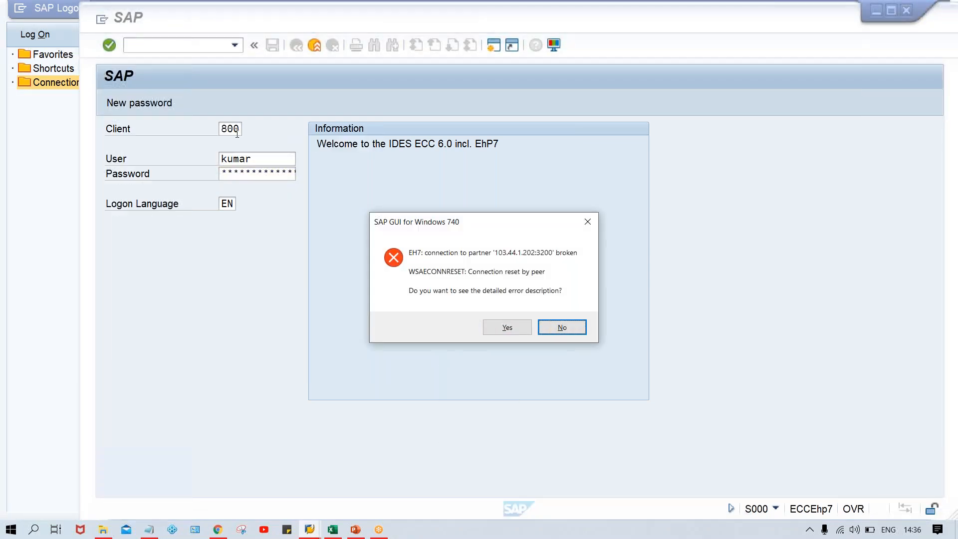
{"action": "key", "text": "Return"}
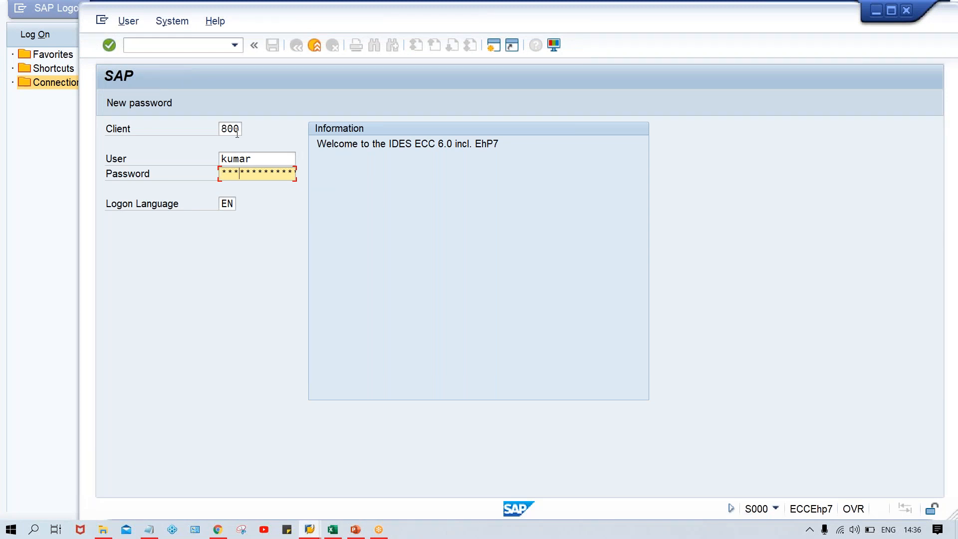
{"action": "key", "text": "Return"}
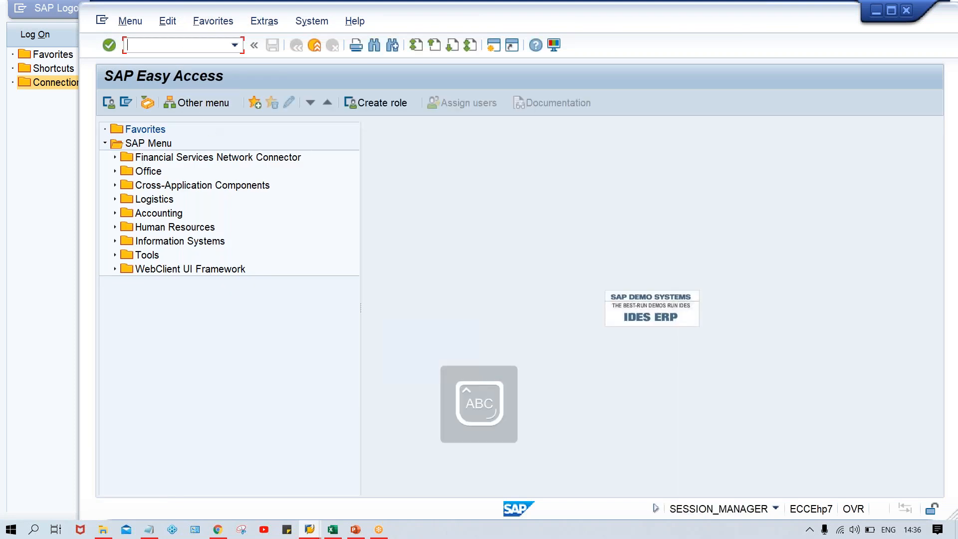
Step: Open the payment program customizing transaction FBZP
{"action": "type", "text": "FBZP"}
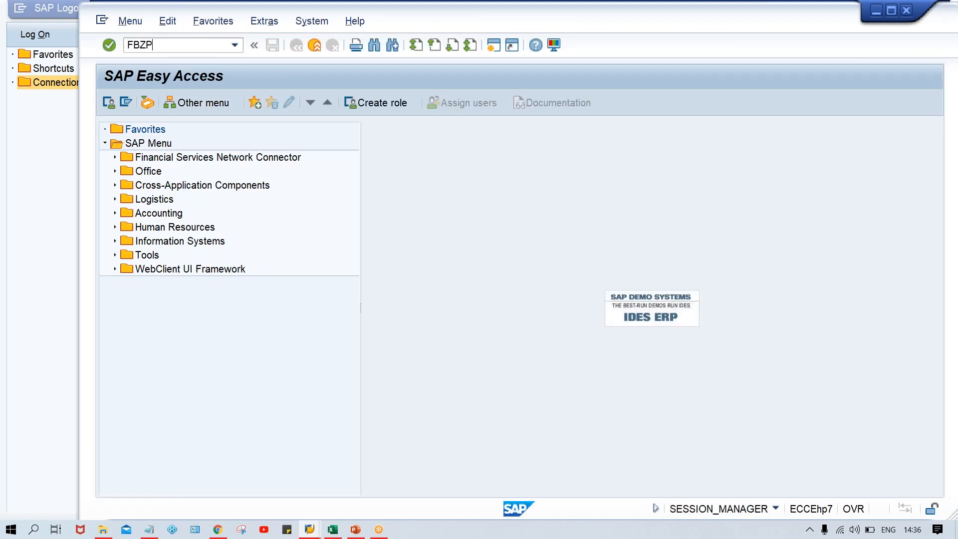
{"action": "key", "text": "Return"}
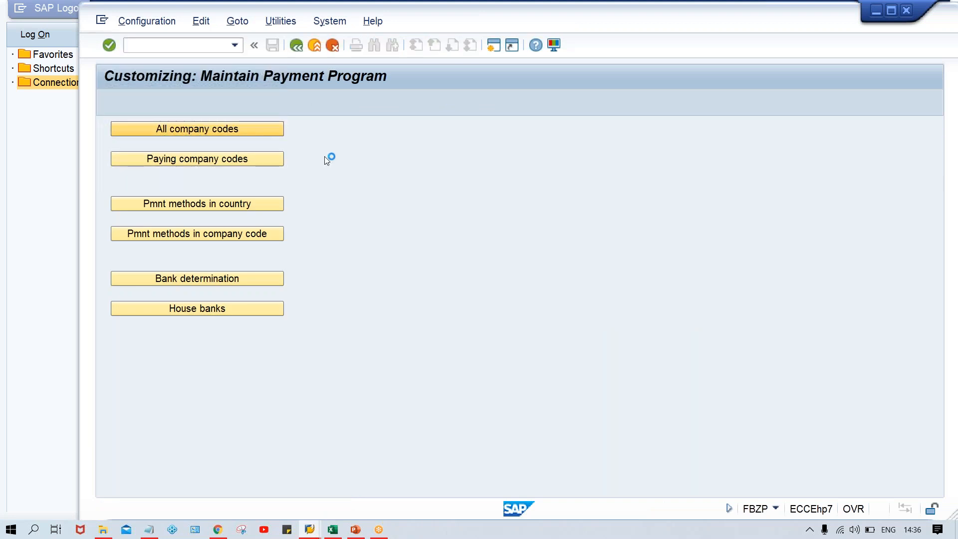
{"action": "left_click", "coordinate": [326, 378]}
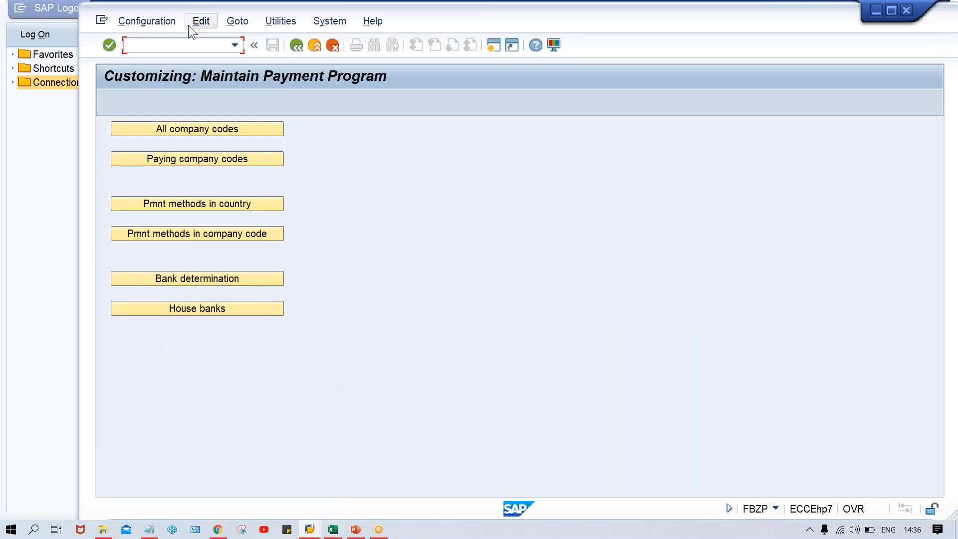
Step: Switch to transaction SM12 and list all lock entries for client 800 with the user name field cleared
{"action": "left_click", "coordinate": [179, 41]}
{"action": "type", "text": "/NSM12"}
{"action": "key", "text": "Return"}
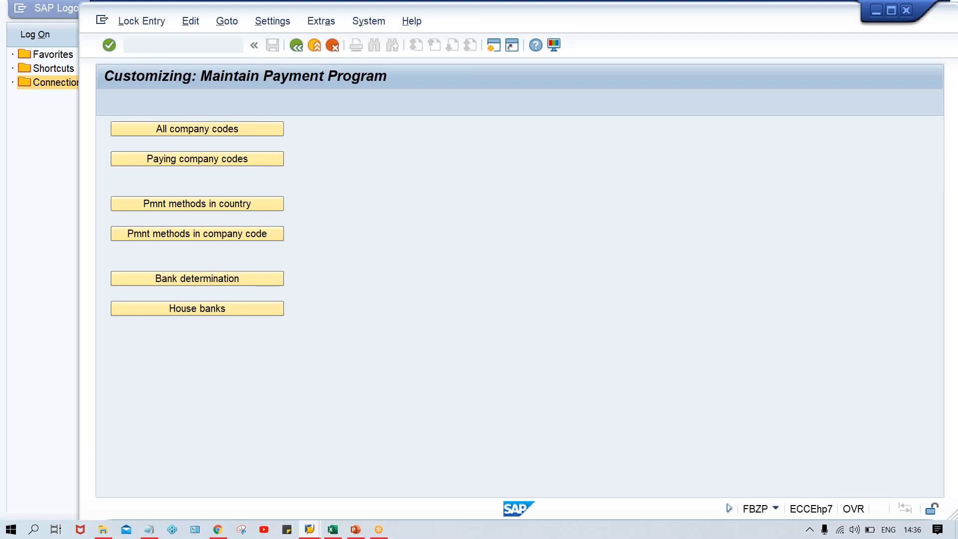
{"action": "double_click", "coordinate": [285, 200]}
{"action": "key", "text": "Delete"}
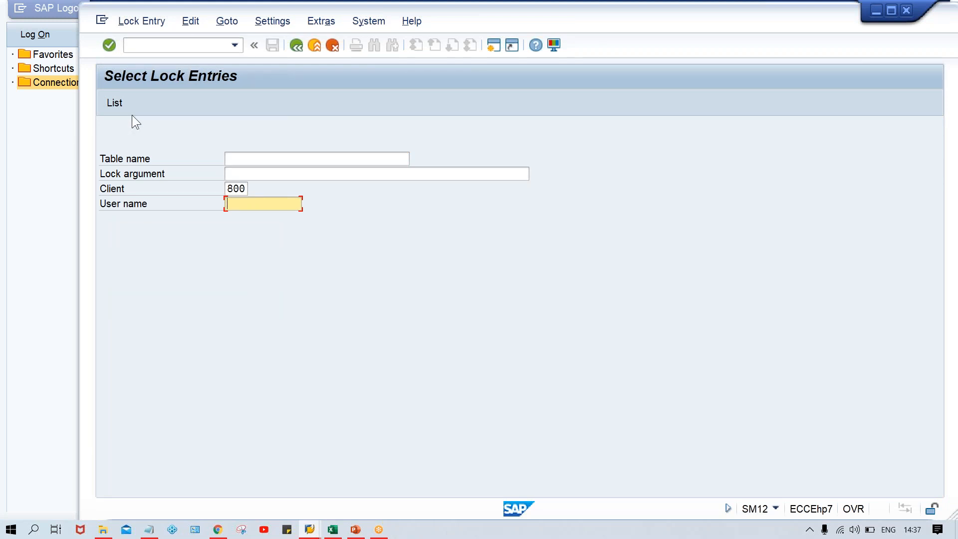
{"action": "left_click", "coordinate": [161, 47]}
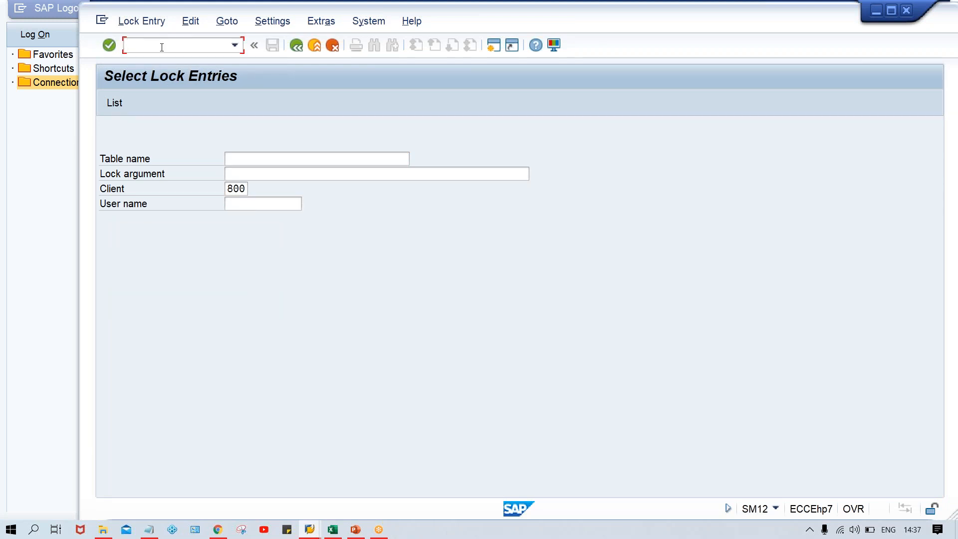
{"action": "left_click", "coordinate": [271, 205]}
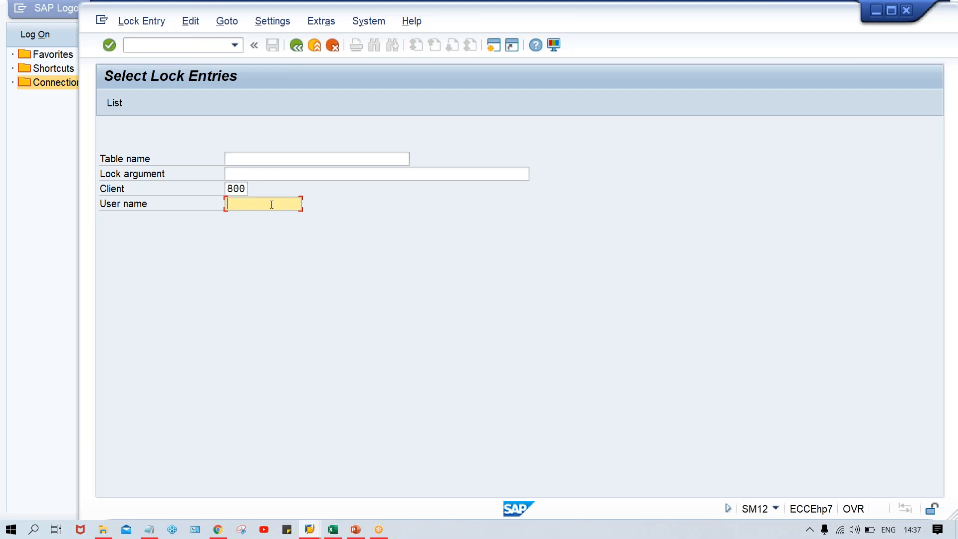
{"action": "key", "text": "Return"}
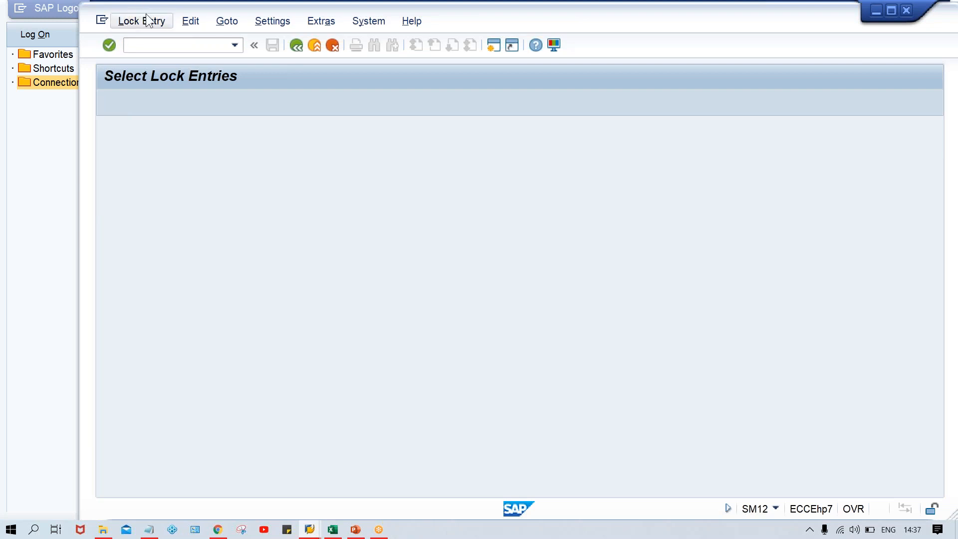
Step: Delete all lock entries and close the help dialog that follows
{"action": "left_click", "coordinate": [149, 19]}
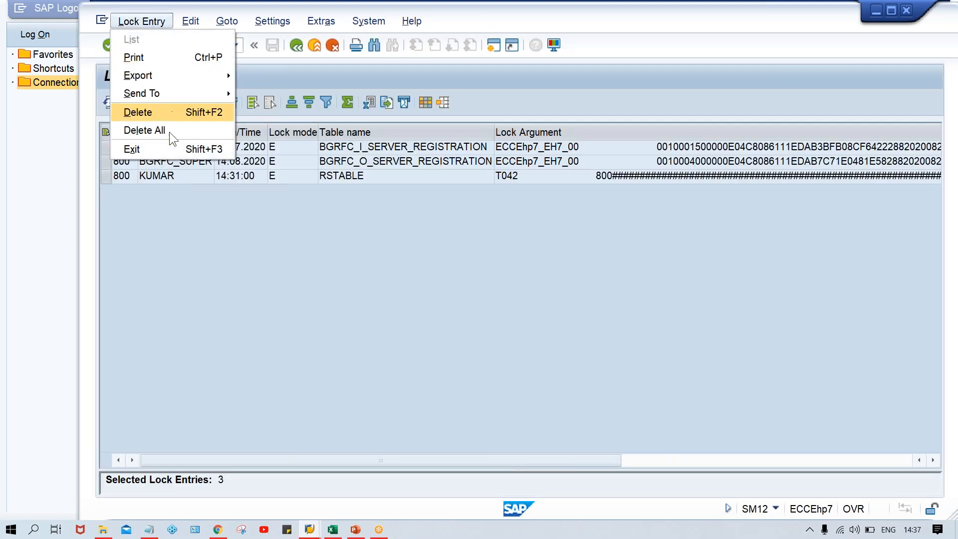
{"action": "left_click", "coordinate": [167, 131]}
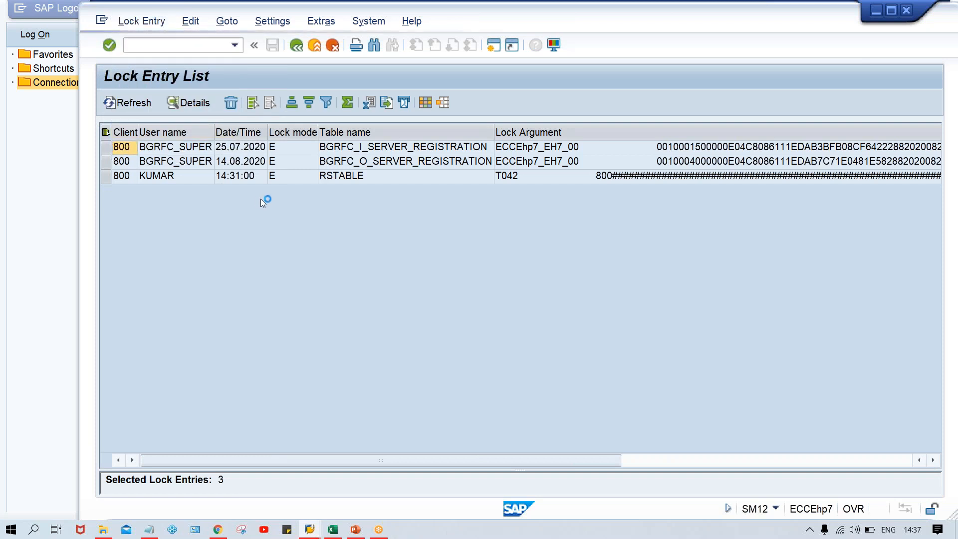
{"action": "left_click", "coordinate": [325, 278]}
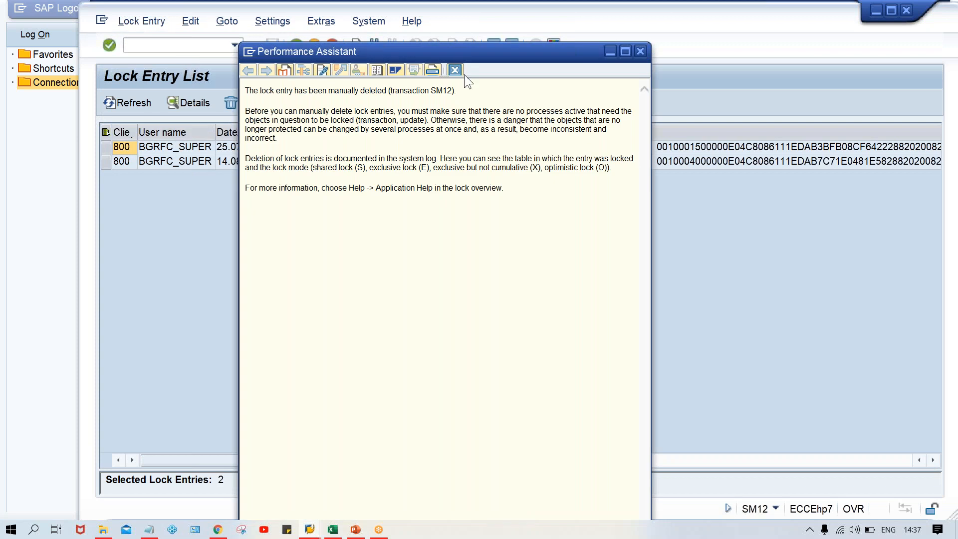
{"action": "left_click", "coordinate": [457, 73]}
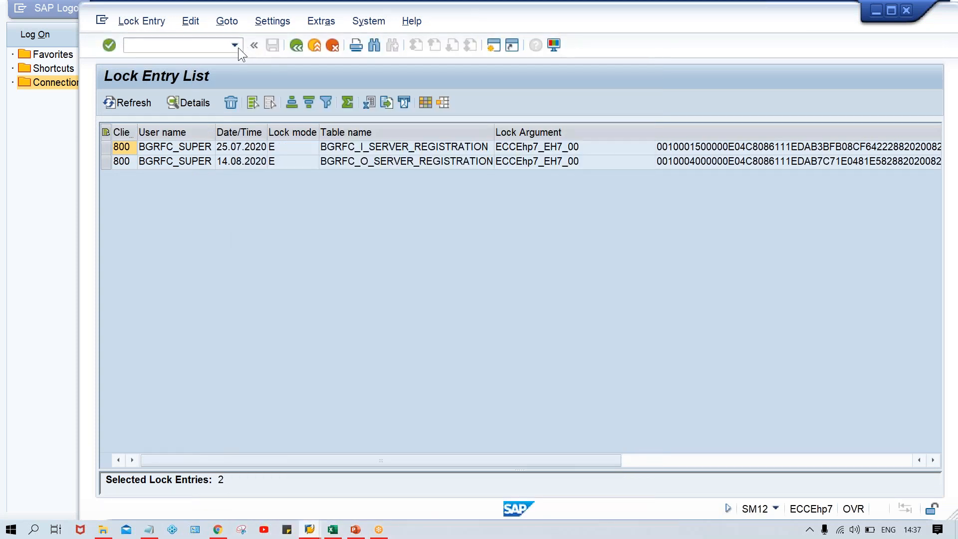
Step: Return to transaction FBZP from the command history
{"action": "left_click", "coordinate": [235, 46]}
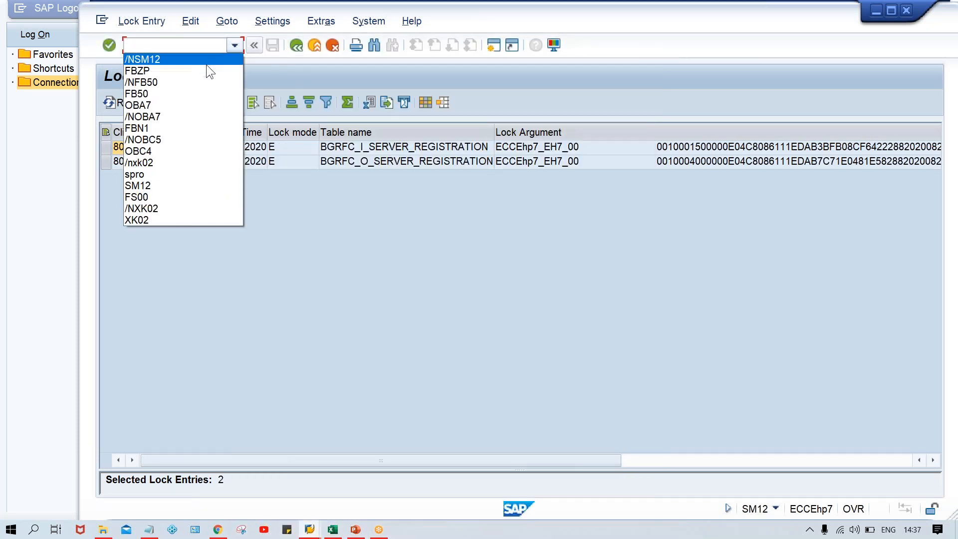
{"action": "left_click", "coordinate": [202, 73]}
{"action": "key", "text": "Home"}
{"action": "type", "text": "/N"}
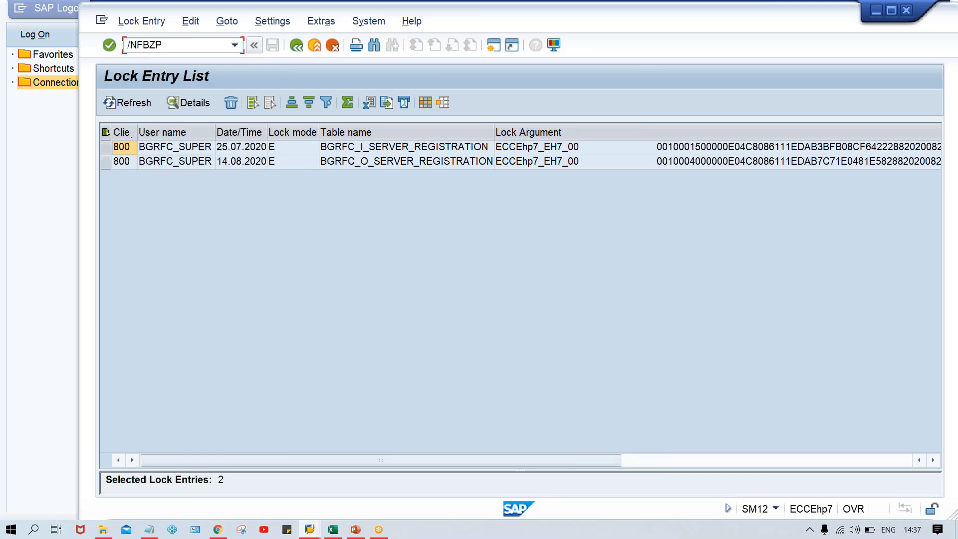
{"action": "key", "text": "Return"}
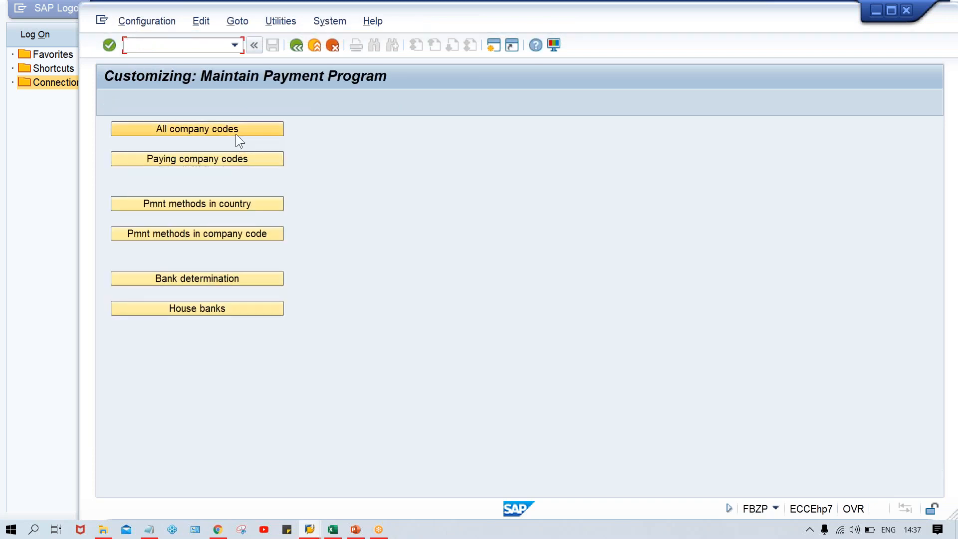
Step: Create a new All company codes entry for company code TM00
{"action": "left_click", "coordinate": [236, 130]}
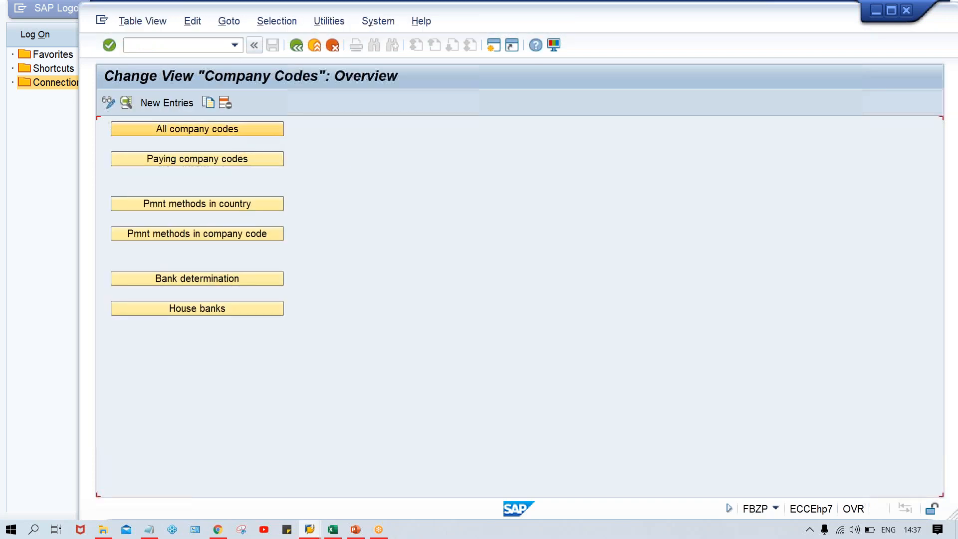
{"action": "left_click", "coordinate": [175, 106]}
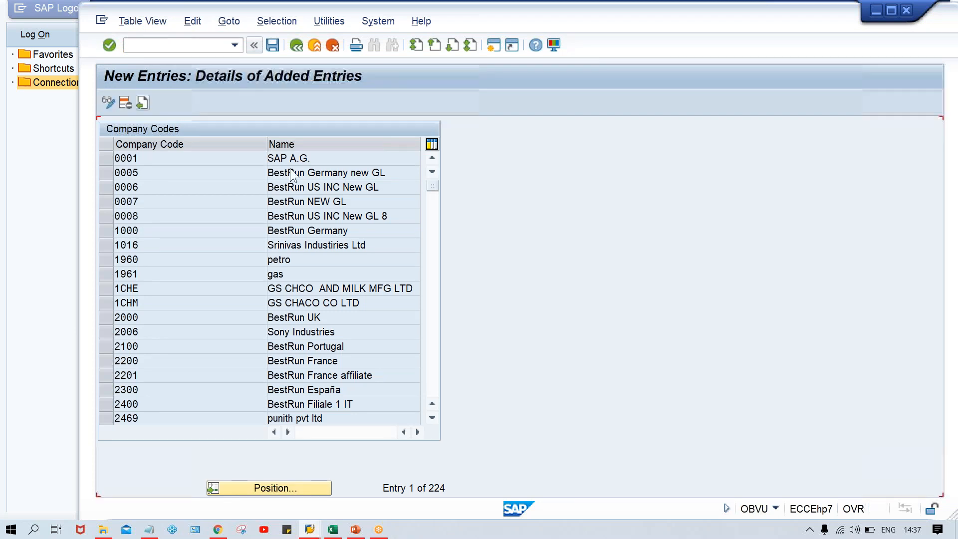
{"action": "type", "text": "t"}
{"action": "key", "text": "Down"}
{"action": "key", "text": "Return"}
{"action": "key", "text": "Tab"}
{"action": "key", "text": "Tab"}
{"action": "key", "text": "Tab"}
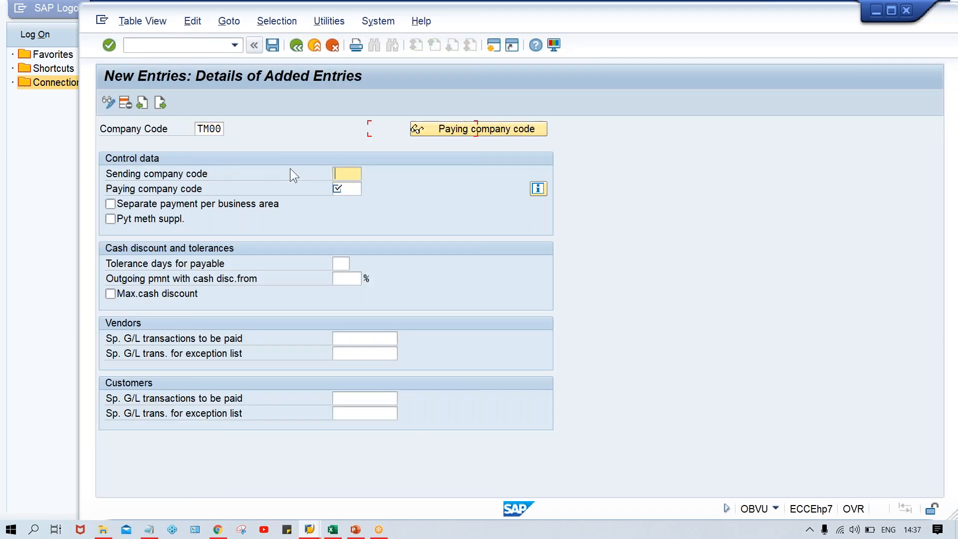
Step: Set the paying company code to TM00 and save the entry under the customizing request
{"action": "type", "text": "t"}
{"action": "key", "text": "Down"}
{"action": "key", "text": "Return"}
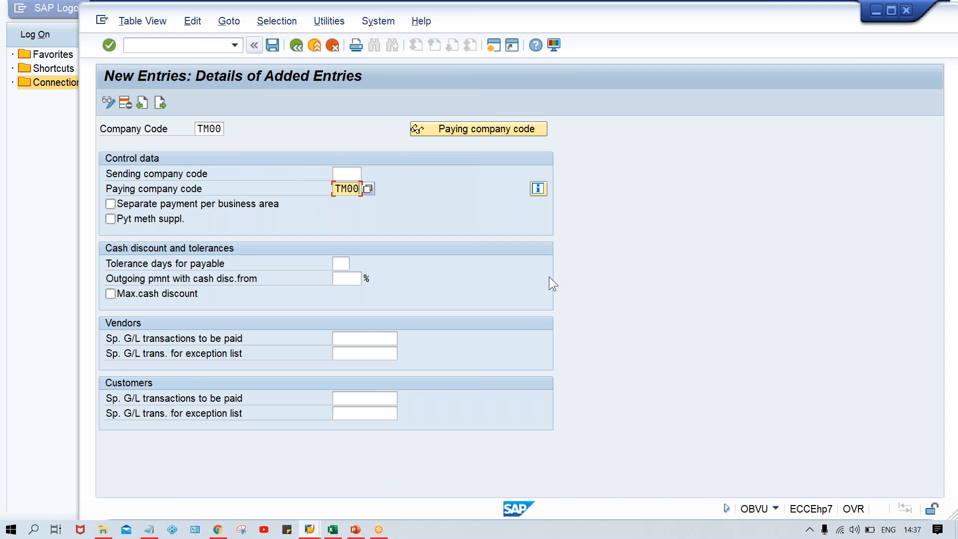
{"action": "key", "text": "ctrl+s"}
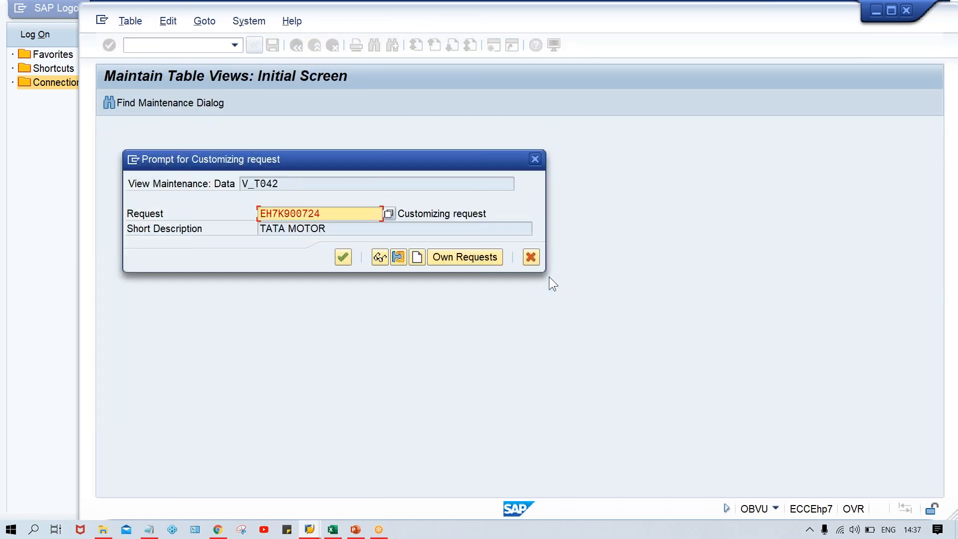
{"action": "key", "text": "Return"}
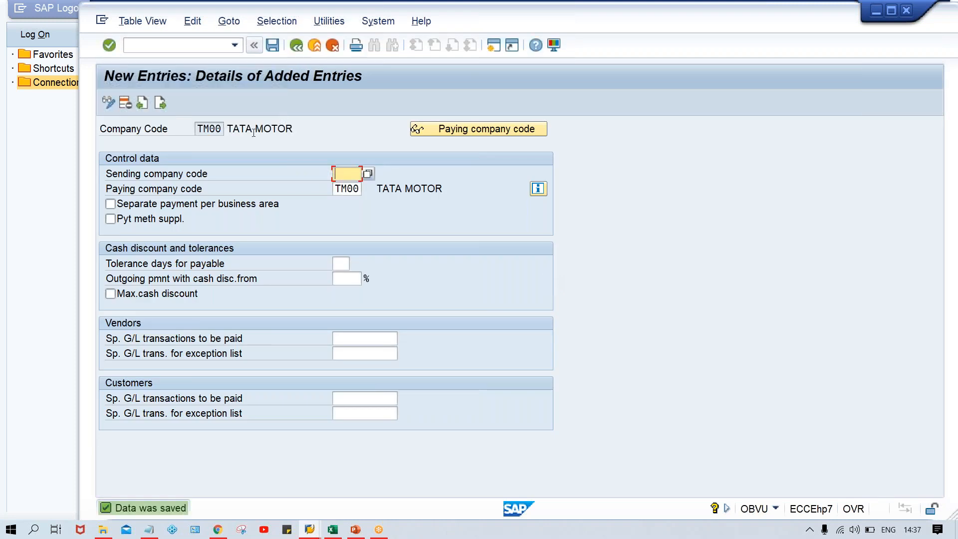
Step: Go back to the payment program menu and create a new paying company code entry for TM00
{"action": "left_click", "coordinate": [299, 45]}
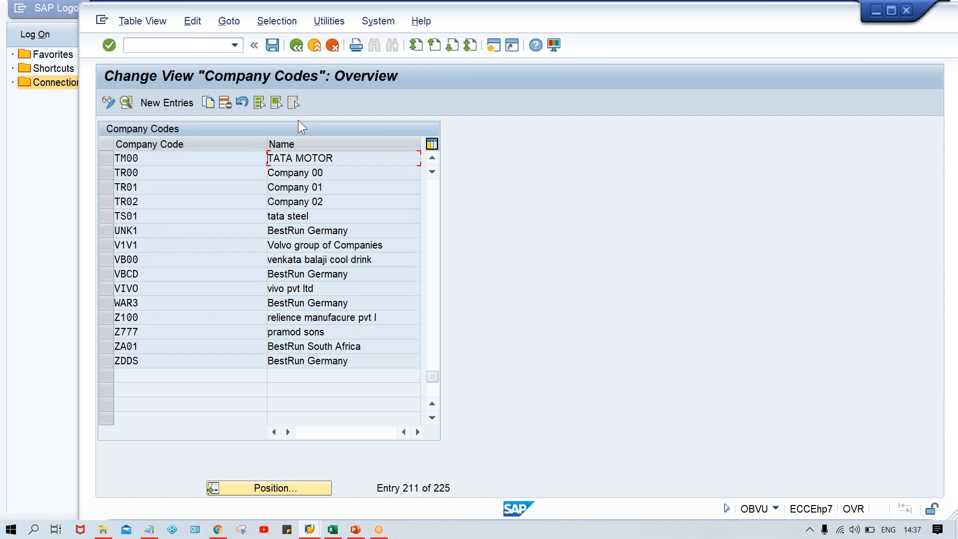
{"action": "left_click", "coordinate": [295, 45]}
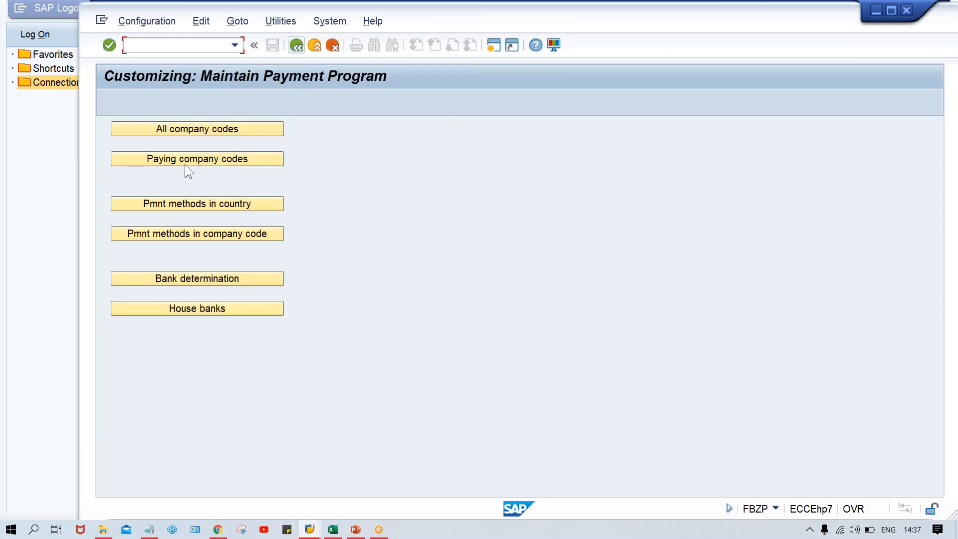
{"action": "left_click", "coordinate": [185, 164]}
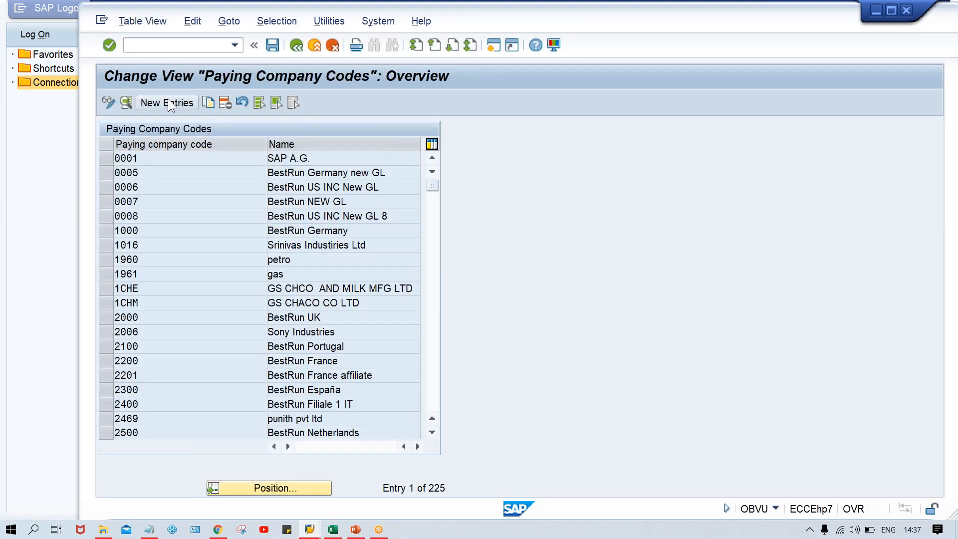
{"action": "left_click", "coordinate": [168, 102]}
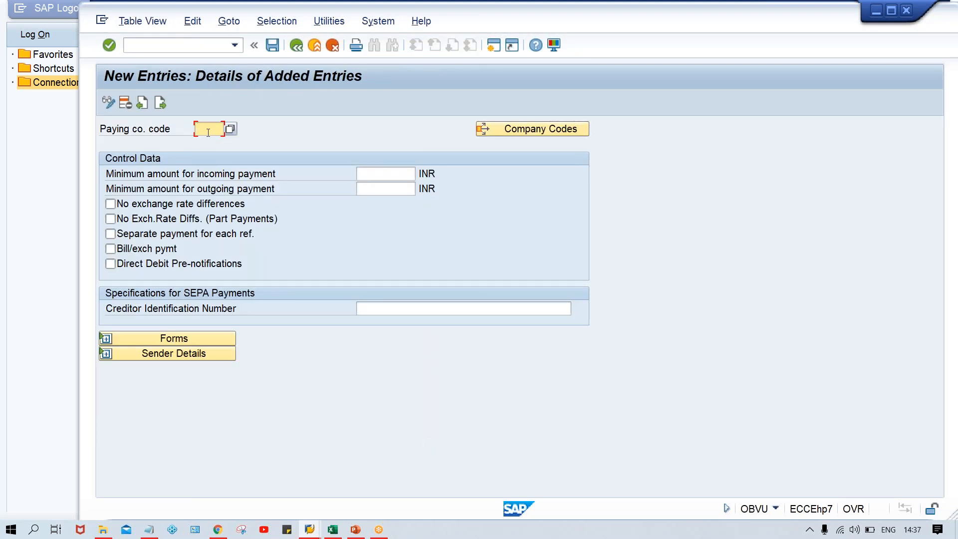
{"action": "type", "text": "TM00"}
{"action": "key", "text": "Return"}
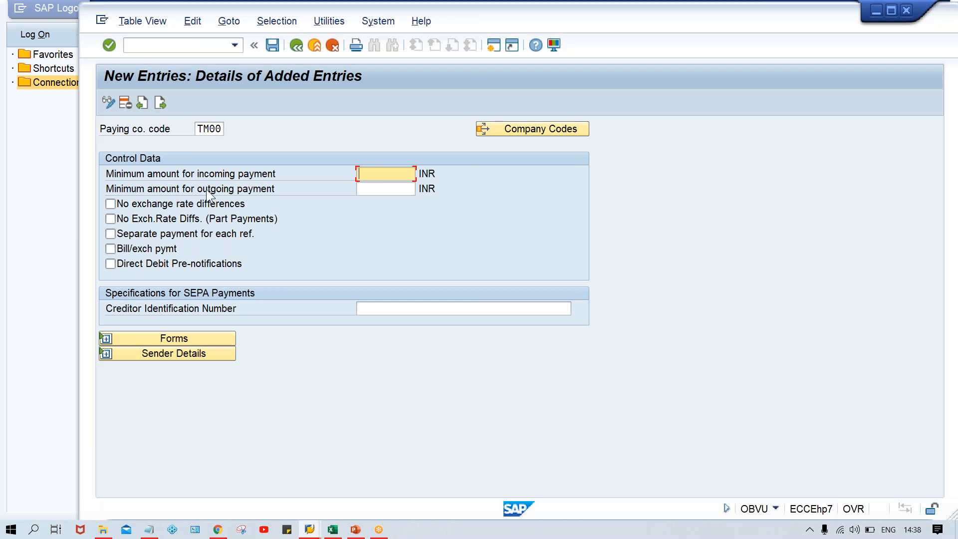
Step: Enter 1000 in cell H17 of the payment schedule spreadsheet
{"action": "left_click", "coordinate": [332, 530]}
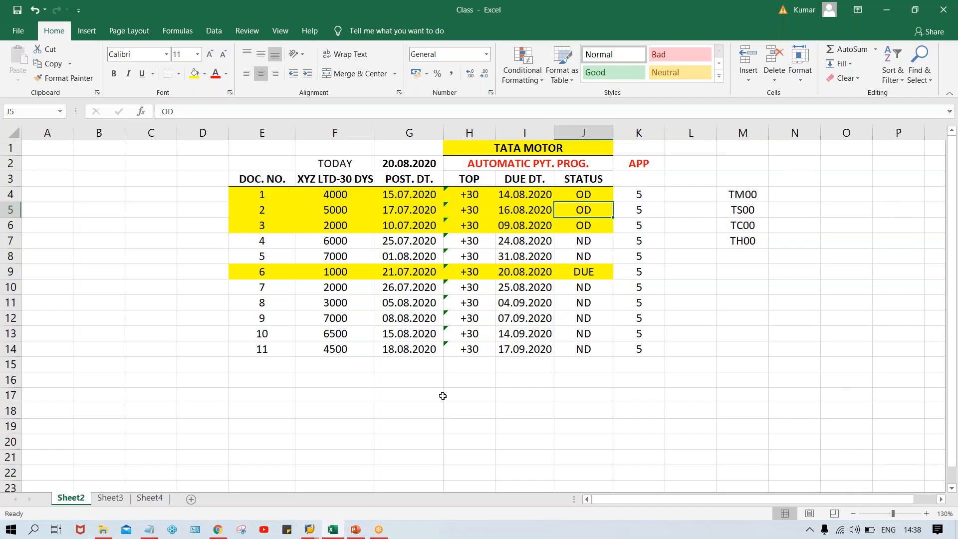
{"action": "left_click", "coordinate": [440, 395]}
{"action": "left_click", "coordinate": [480, 395]}
{"action": "type", "text": "1000"}
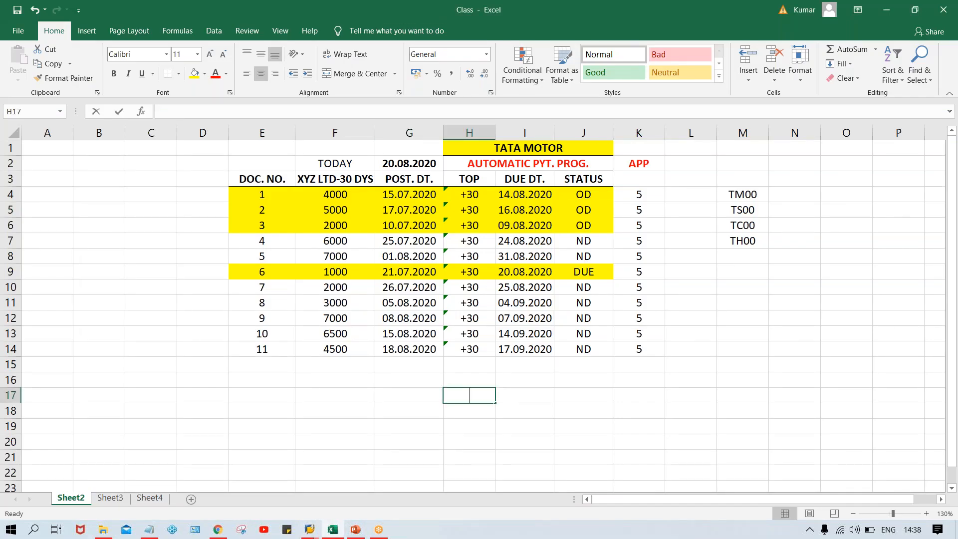
{"action": "key", "text": "Return"}
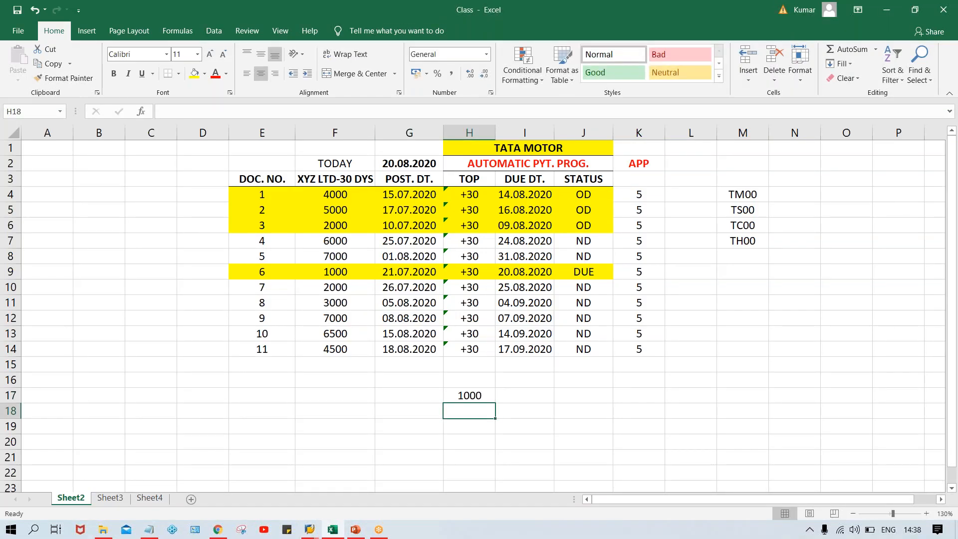
{"action": "left_click", "coordinate": [539, 397]}
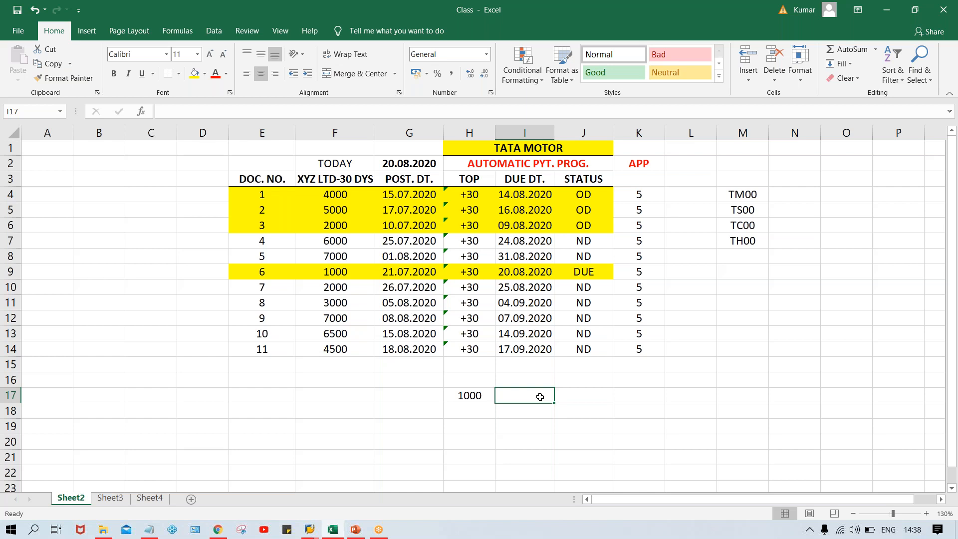
{"action": "key", "text": "Left"}
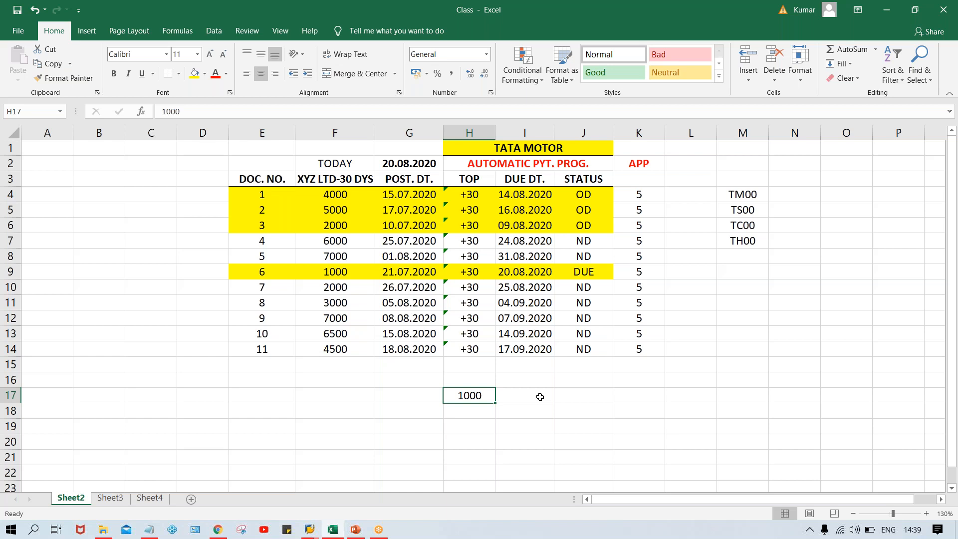
Step: Set the minimum amounts for incoming and outgoing payments to 100 INR
{"action": "key", "text": "alt+Tab"}
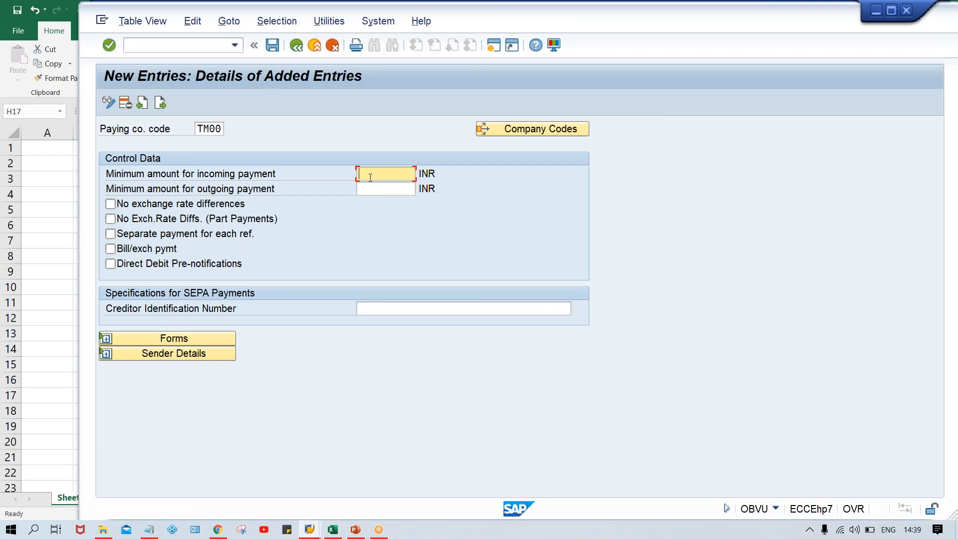
{"action": "type", "text": "100 100"}
{"action": "key", "text": "BackSpace"}
{"action": "key", "text": "BackSpace"}
{"action": "key", "text": "BackSpace"}
{"action": "key", "text": "BackSpace"}
{"action": "key", "text": "Tab"}
{"action": "type", "text": "1000"}
{"action": "key", "text": "BackSpace"}
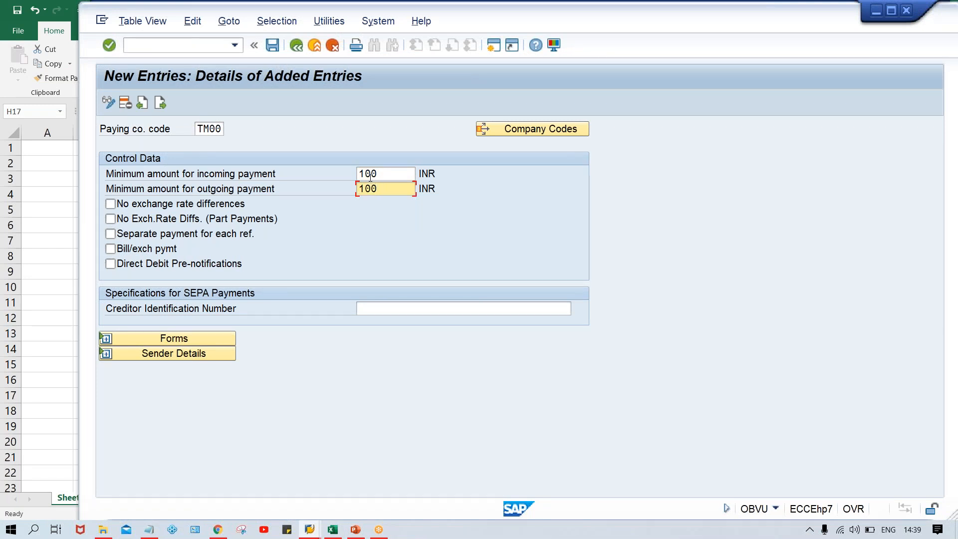
Step: Confirm the TM00 paying company code data and save it under the customizing request
{"action": "left_click_drag", "start_coordinate": [438, 174], "coordinate": [418, 175]}
{"action": "left_click", "coordinate": [441, 186]}
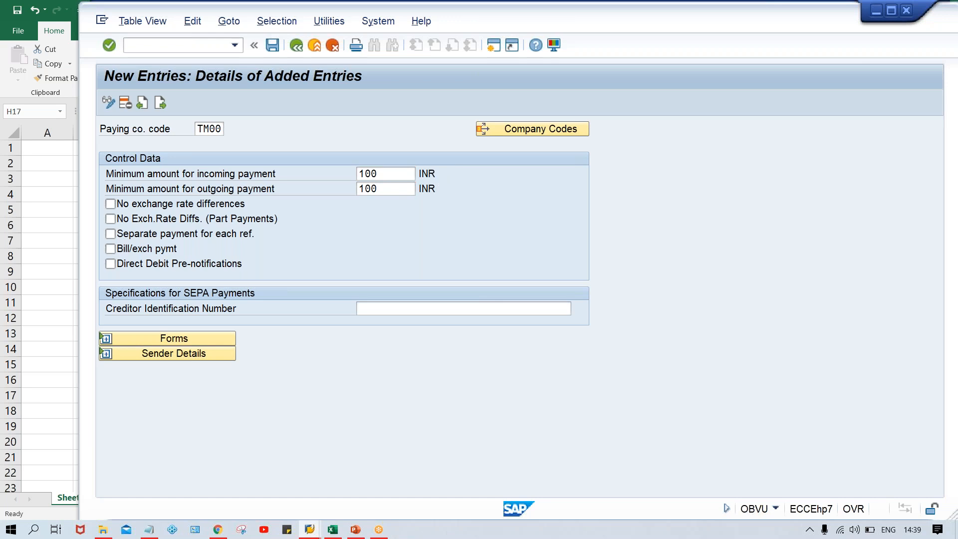
{"action": "key", "text": "Return"}
{"action": "key", "text": "ctrl+s"}
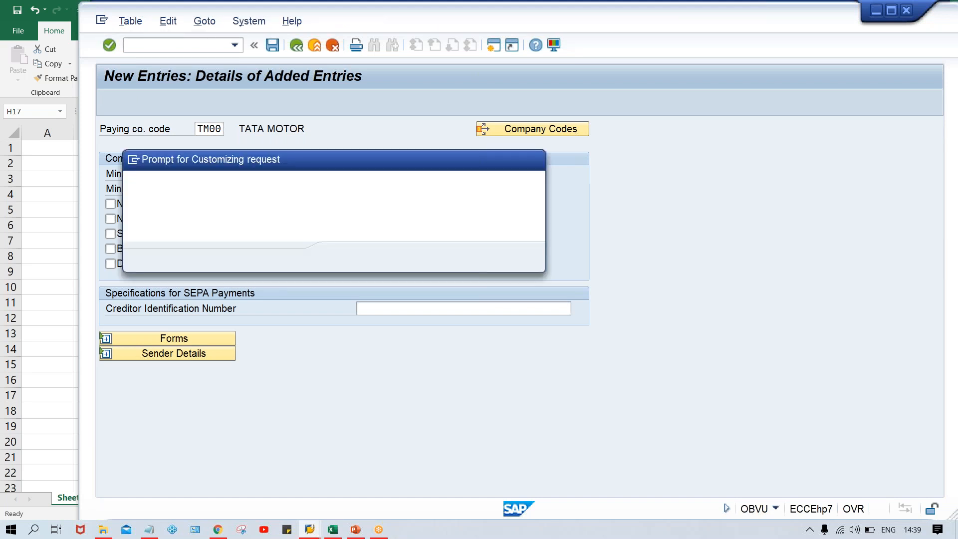
{"action": "key", "text": "Return"}
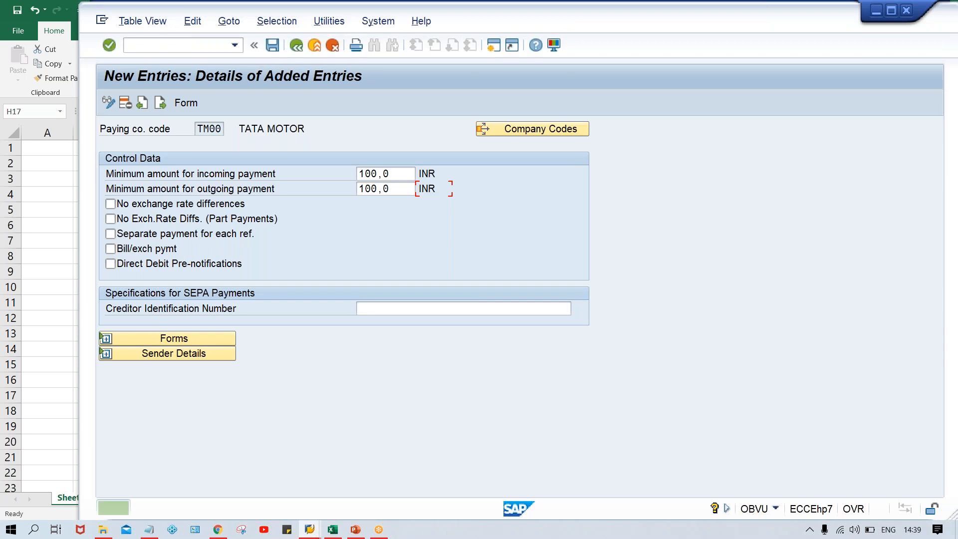
Step: Return to the payment program menu and open the payment methods in country settings
{"action": "left_click", "coordinate": [295, 46]}
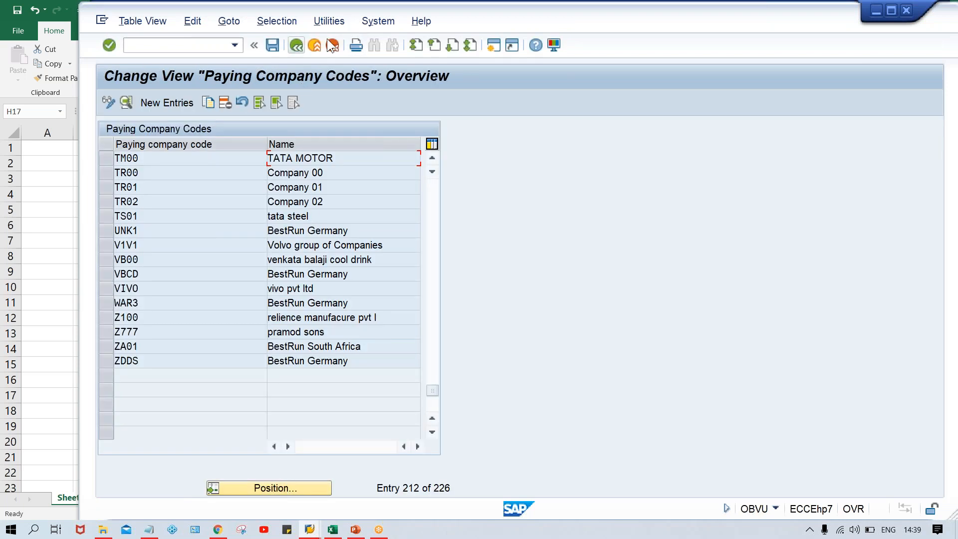
{"action": "left_click", "coordinate": [296, 46]}
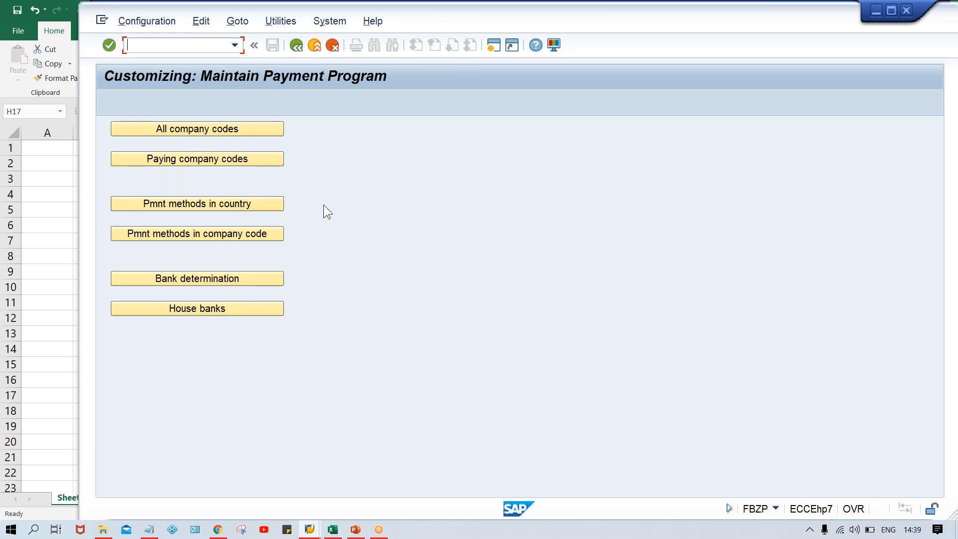
{"action": "left_click", "coordinate": [216, 202]}
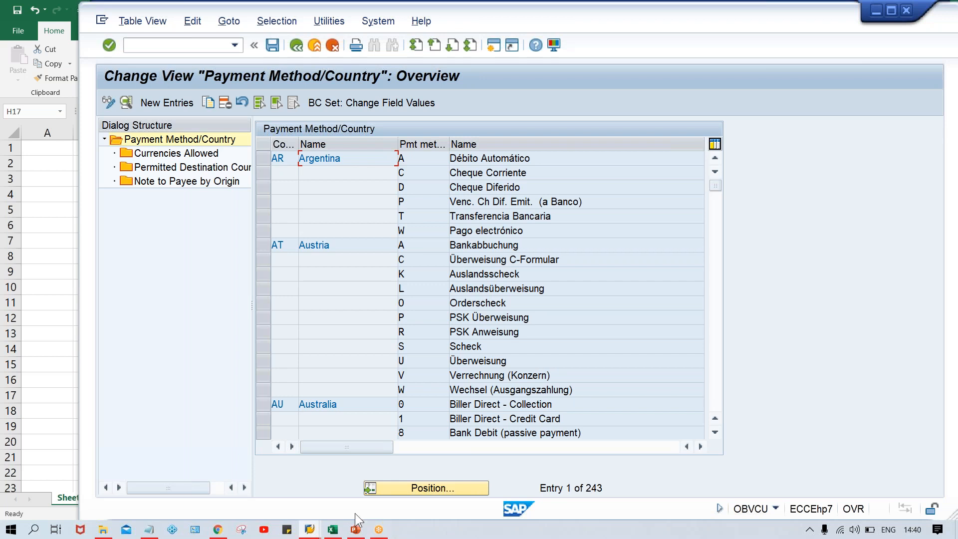
Step: Switch to the Excel payment schedule and review the documents, due dates and statuses
{"action": "left_click", "coordinate": [333, 530]}
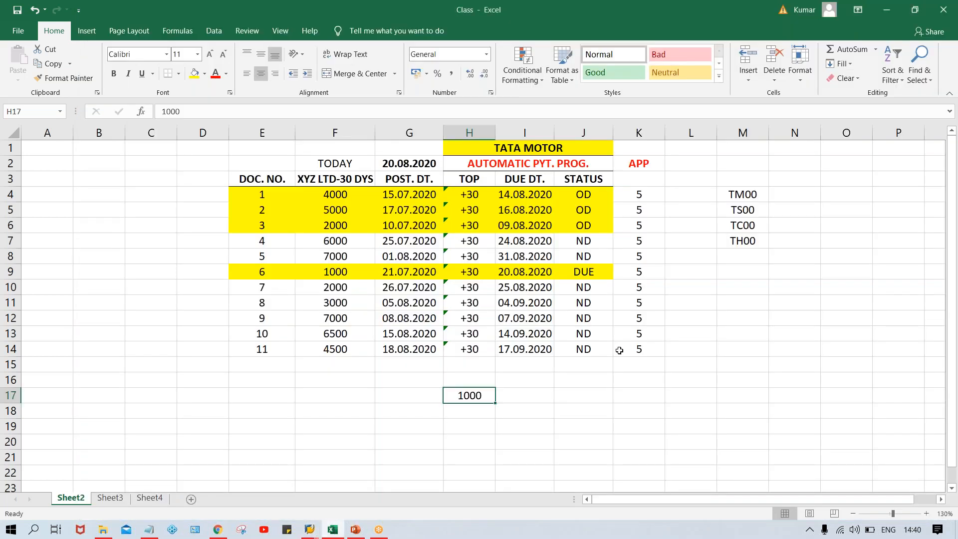
{"action": "left_click", "coordinate": [491, 333]}
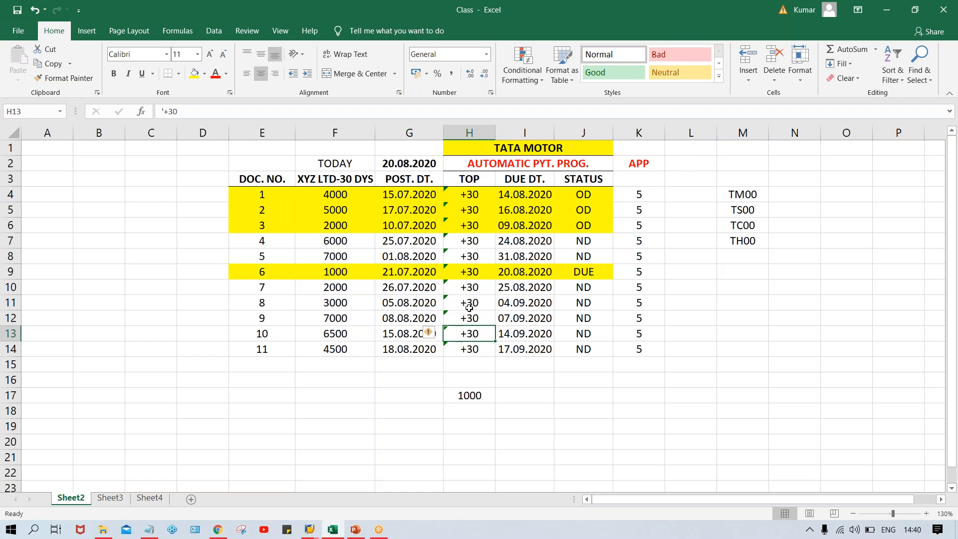
{"action": "left_click", "coordinate": [601, 201]}
{"action": "left_click_drag", "start_coordinate": [272, 197], "coordinate": [527, 235]}
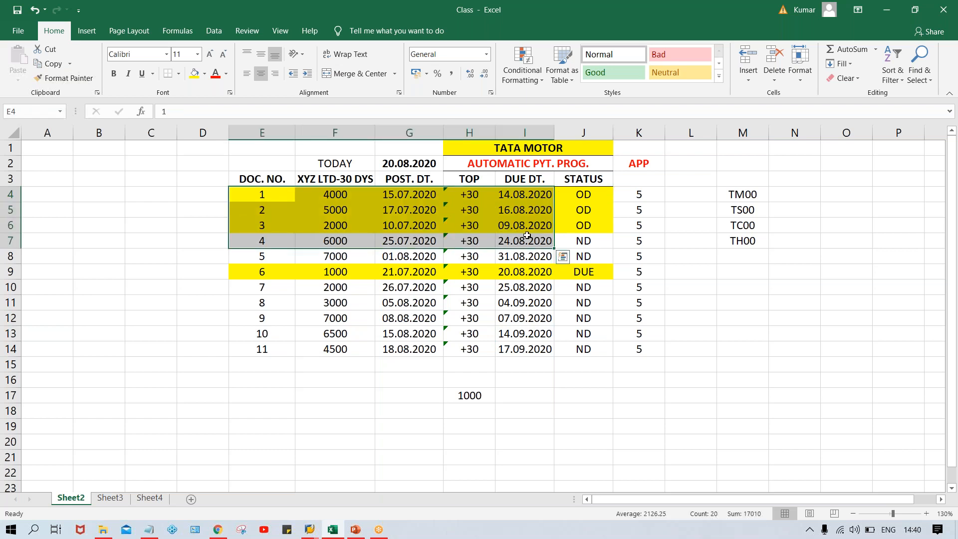
{"action": "left_click", "coordinate": [579, 229]}
{"action": "left_click", "coordinate": [572, 267]}
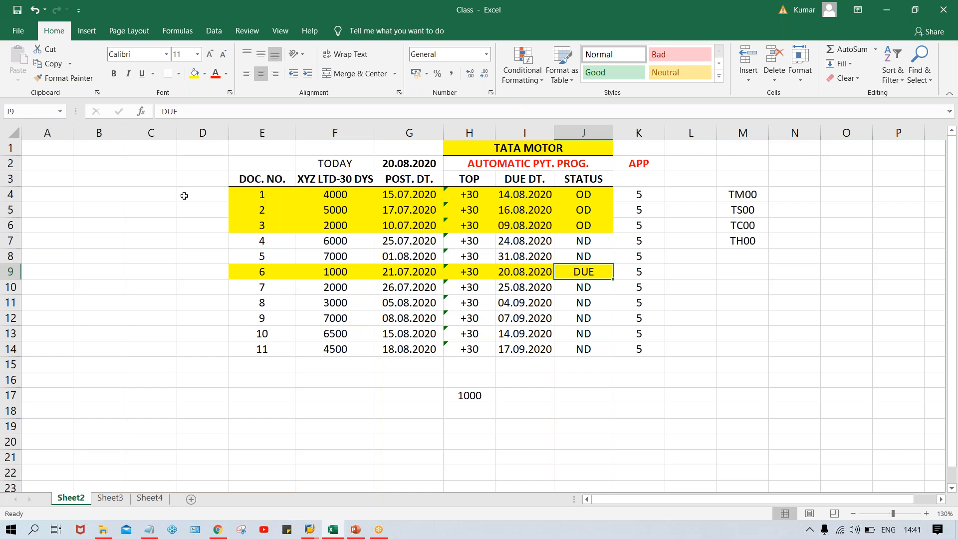
{"action": "left_click", "coordinate": [211, 208]}
{"action": "left_click", "coordinate": [205, 189]}
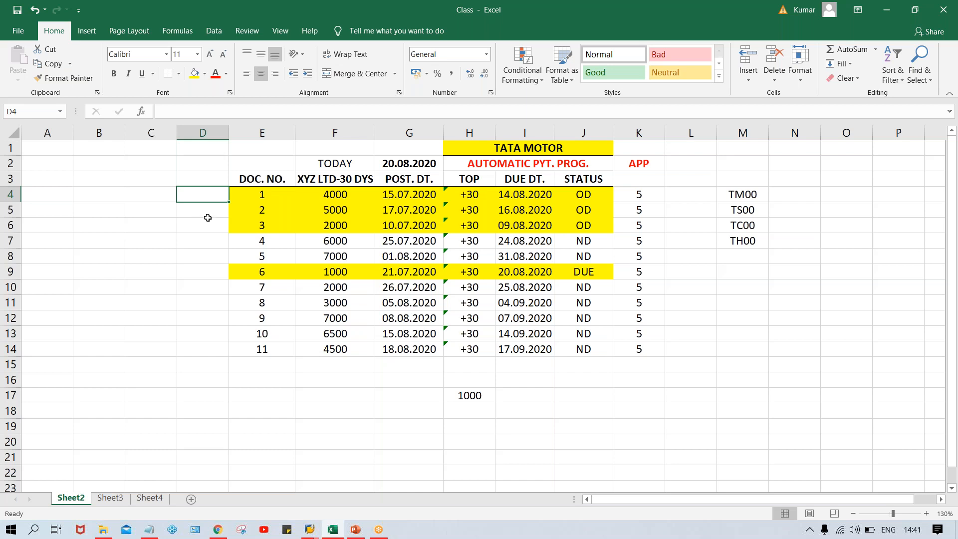
Step: Add a bold PYT MTHD heading in cell D3 and widen column D to fit it
{"action": "left_click", "coordinate": [203, 180]}
{"action": "type", "text": "PYT MTHDS"}
{"action": "key", "text": "BackSpace"}
{"action": "key", "text": "Return"}
{"action": "key", "text": "Up"}
{"action": "key", "text": "ctrl+b"}
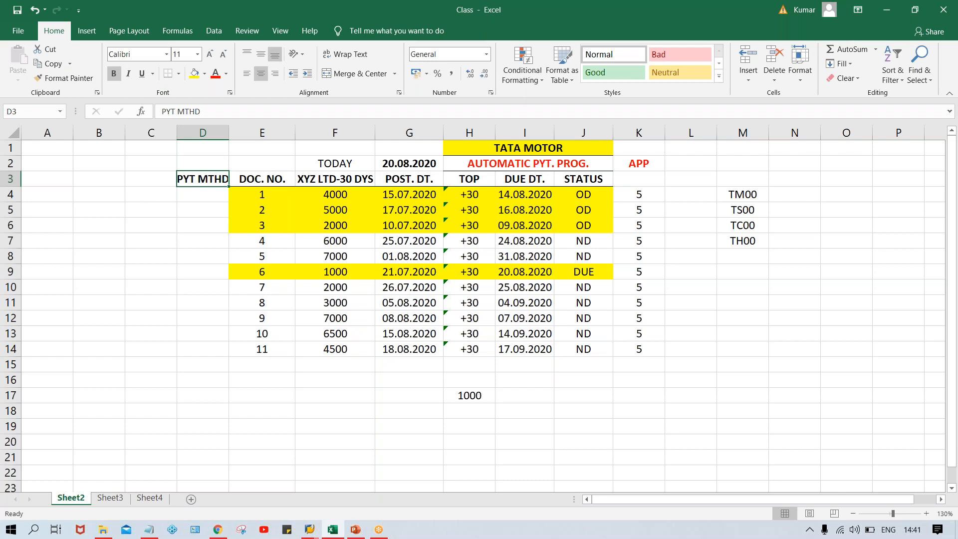
{"action": "left_click_drag", "start_coordinate": [231, 134], "coordinate": [238, 133]}
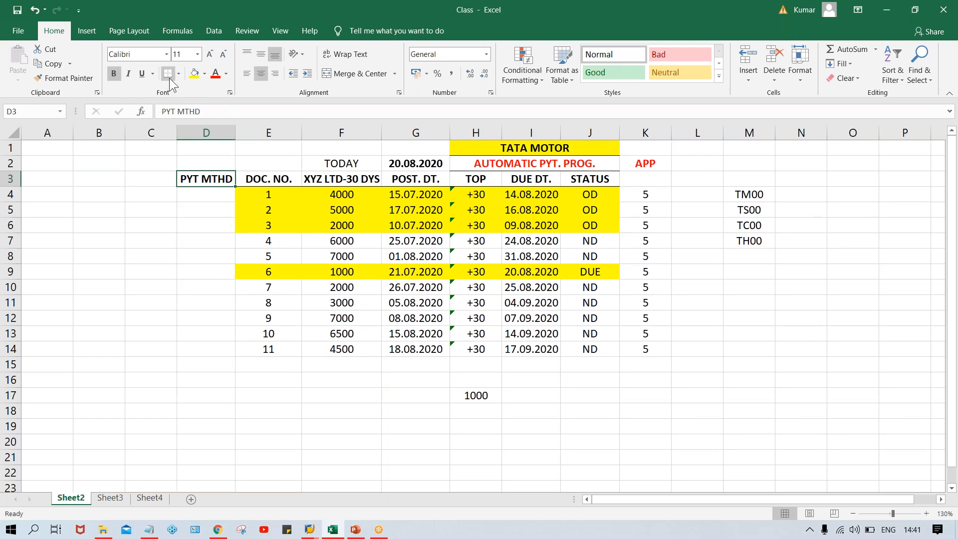
Step: Enter payment methods T, T and C for documents 1 to 3 and T for document 6
{"action": "left_click", "coordinate": [214, 197]}
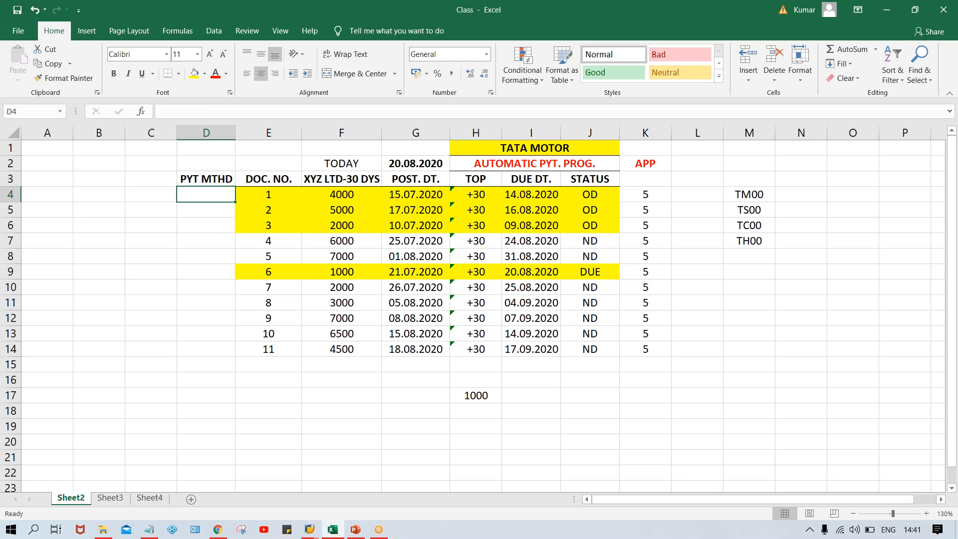
{"action": "type", "text": "T"}
{"action": "key", "text": "Return"}
{"action": "type", "text": "T"}
{"action": "key", "text": "Return"}
{"action": "type", "text": "C"}
{"action": "key", "text": "Return"}
{"action": "left_click", "coordinate": [206, 271]}
{"action": "type", "text": "T"}
{"action": "key", "text": "Return"}
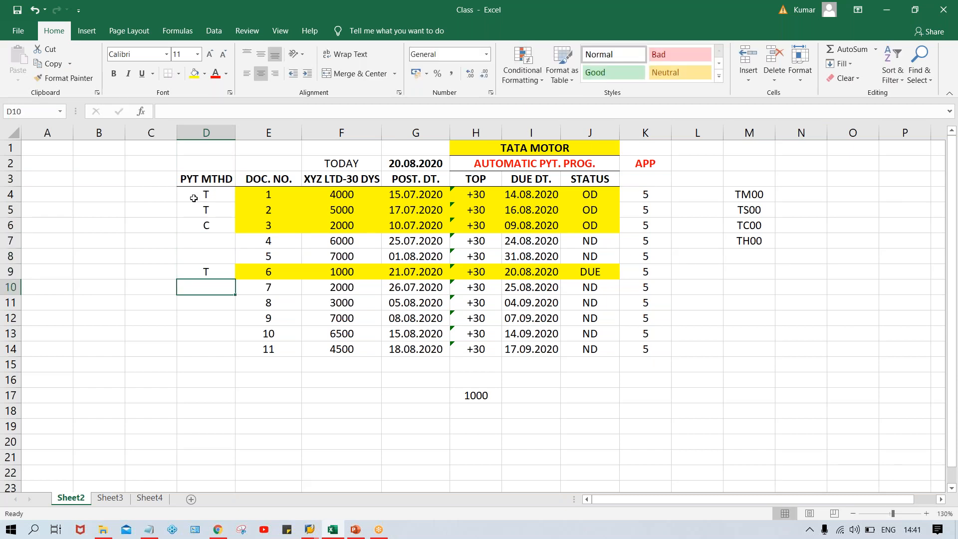
Step: Highlight the payment method cells D4:D6 and D9 with yellow fill
{"action": "left_click", "coordinate": [193, 198]}
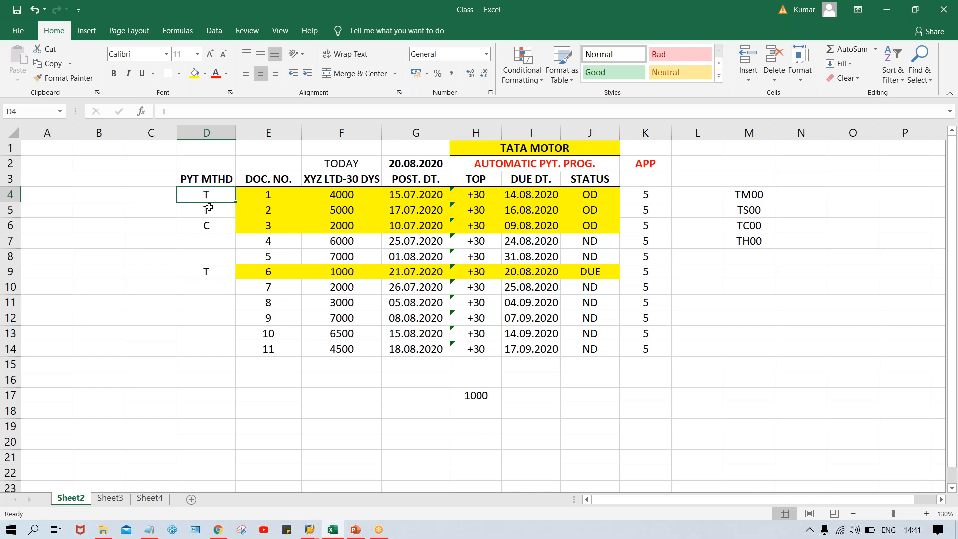
{"action": "left_click", "coordinate": [212, 230]}
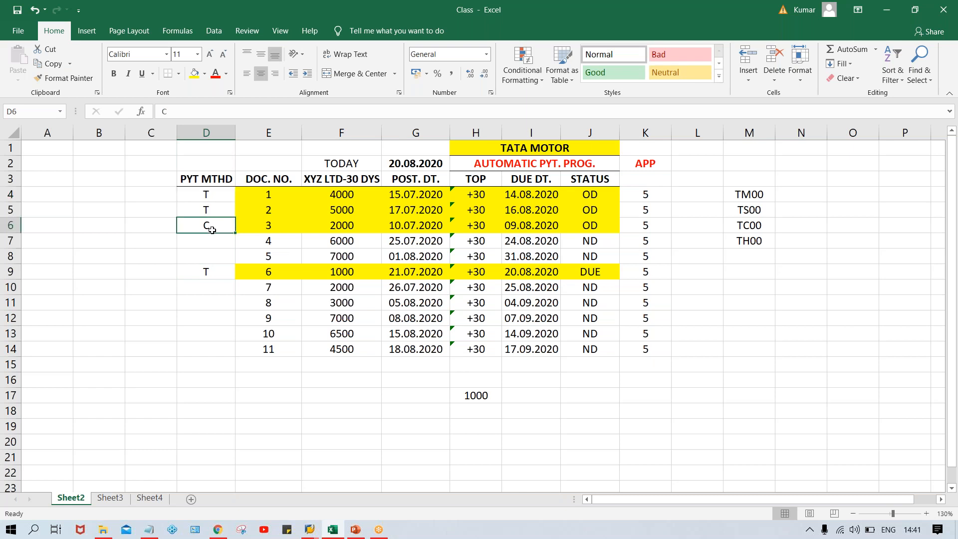
{"action": "left_click", "coordinate": [208, 195]}
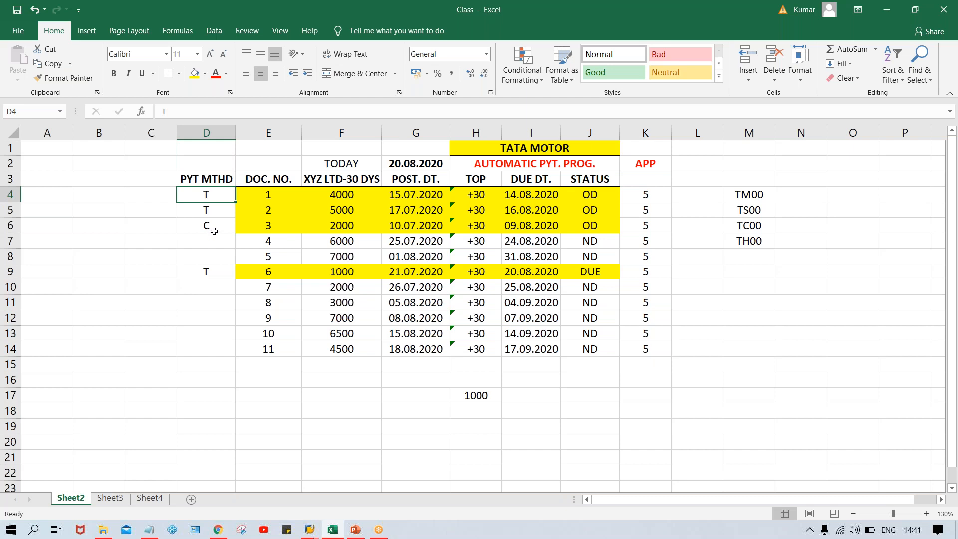
{"action": "left_click_drag", "start_coordinate": [207, 195], "coordinate": [230, 228]}
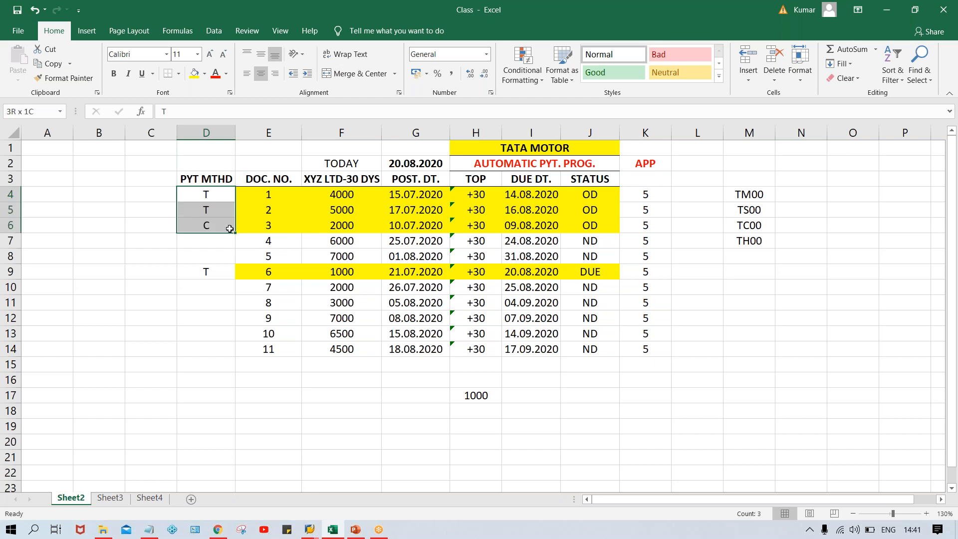
{"action": "left_click", "coordinate": [194, 73]}
{"action": "left_click", "coordinate": [215, 274]}
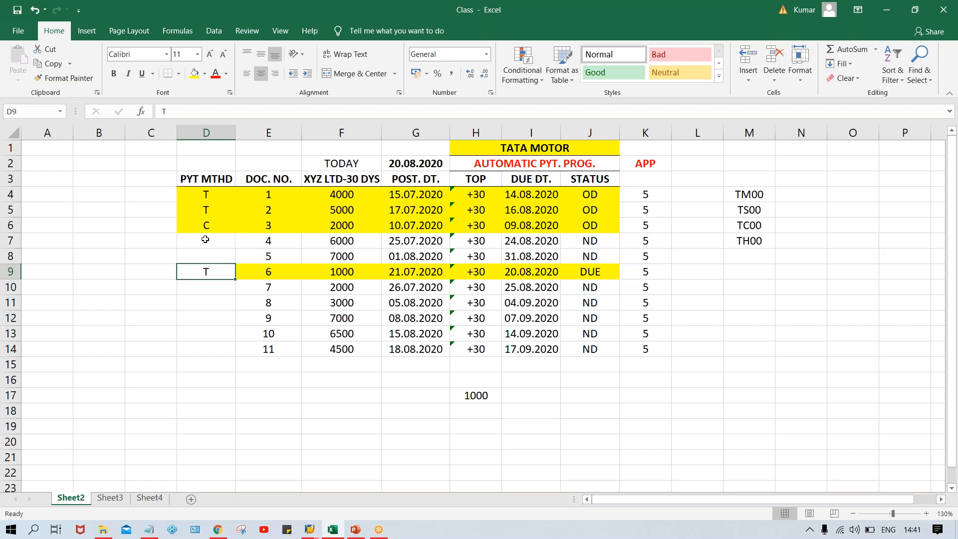
{"action": "left_click", "coordinate": [192, 74]}
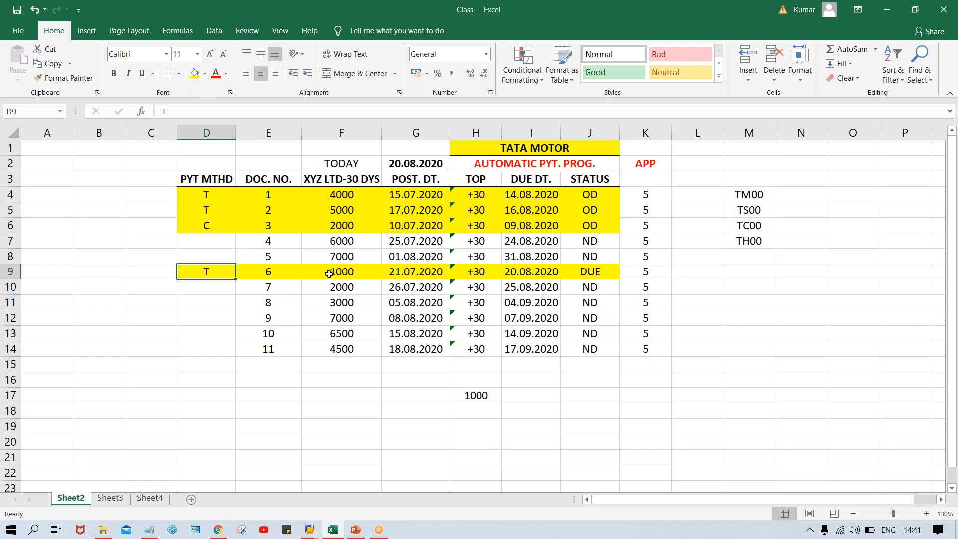
Step: Review the payment method entries of the highlighted documents
{"action": "left_click", "coordinate": [375, 319]}
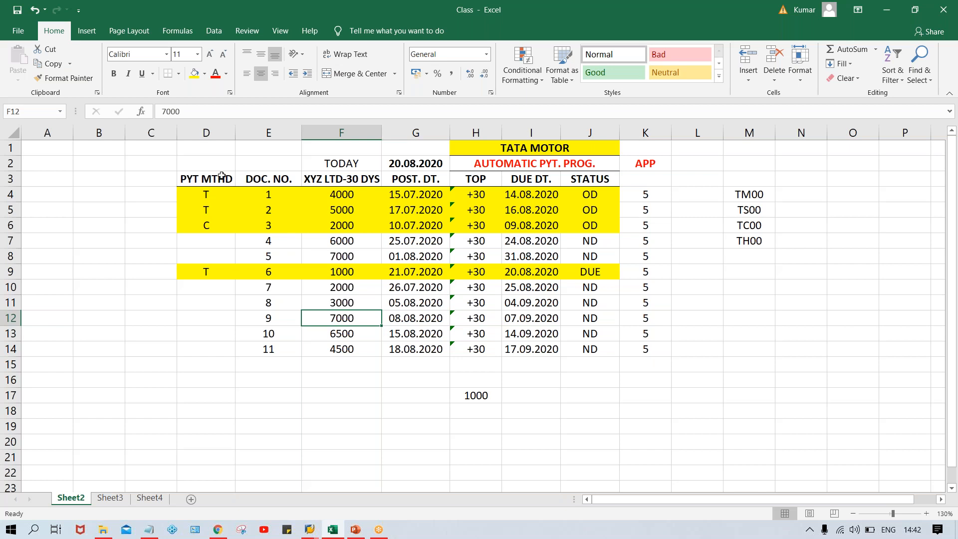
{"action": "left_click", "coordinate": [211, 194]}
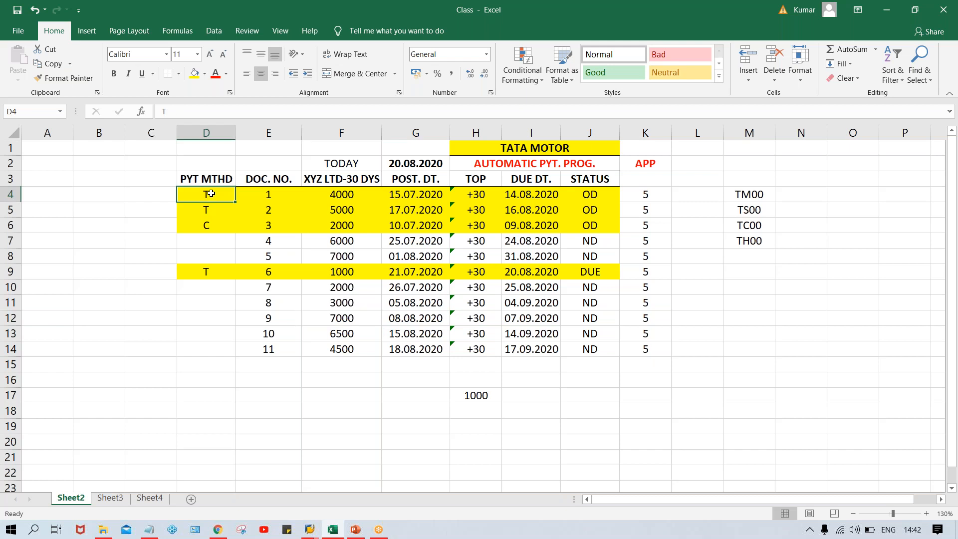
{"action": "left_click", "coordinate": [215, 275]}
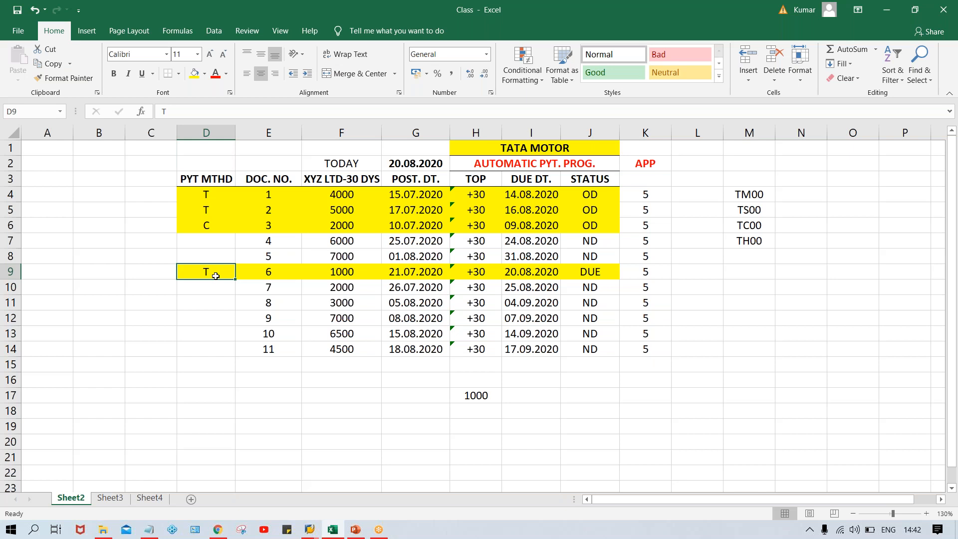
{"action": "left_click", "coordinate": [206, 225]}
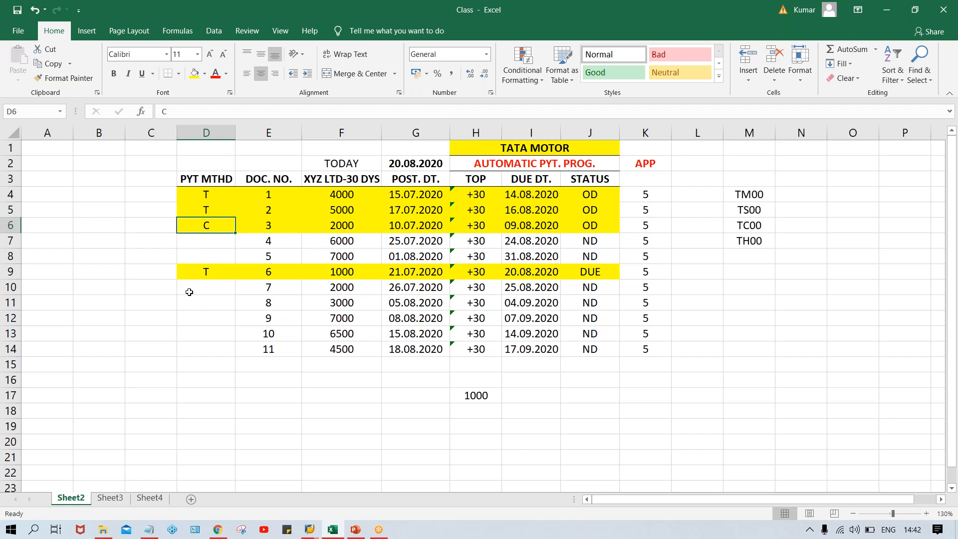
{"action": "left_click", "coordinate": [157, 227]}
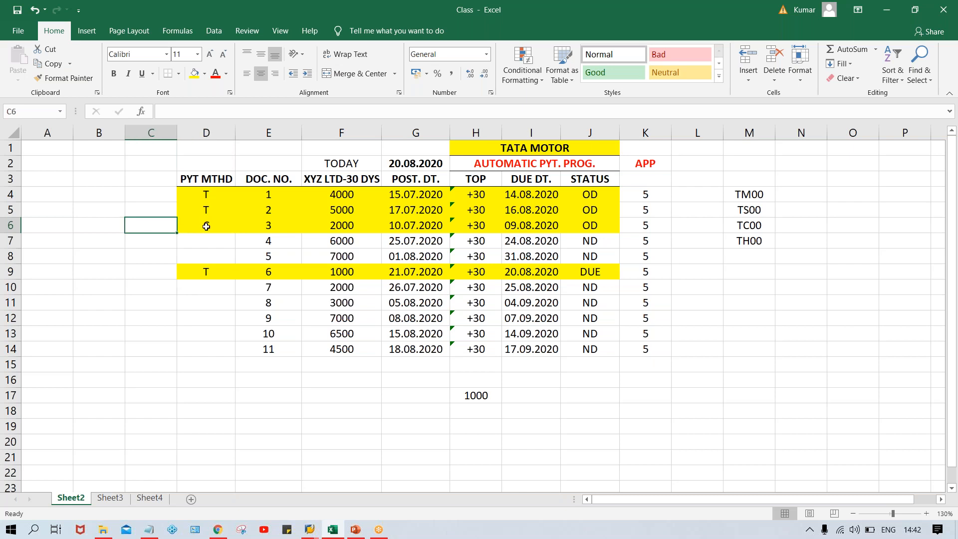
{"action": "left_click", "coordinate": [206, 226]}
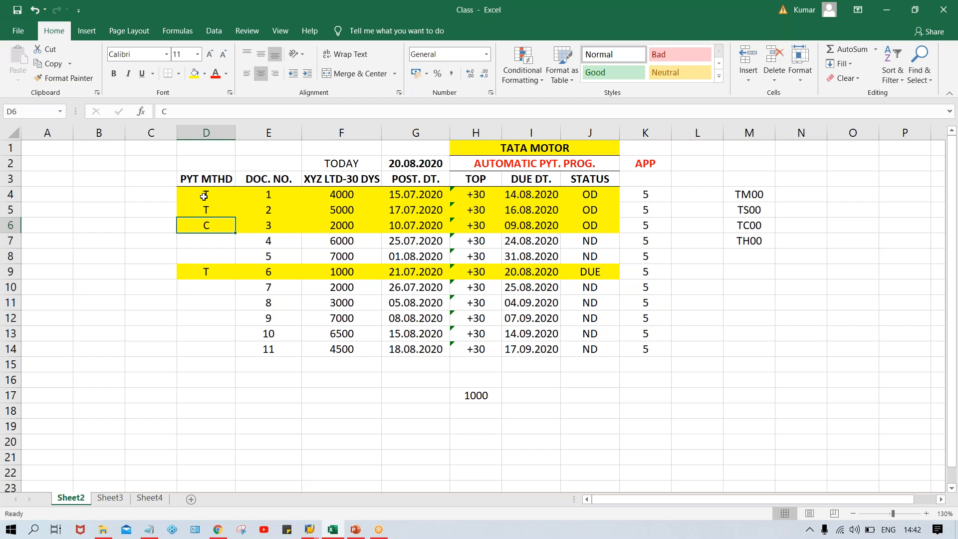
Step: Review the amounts and document numbers of the highlighted rows against their payment methods
{"action": "left_click_drag", "start_coordinate": [348, 197], "coordinate": [349, 222]}
{"action": "left_click", "coordinate": [343, 271]}
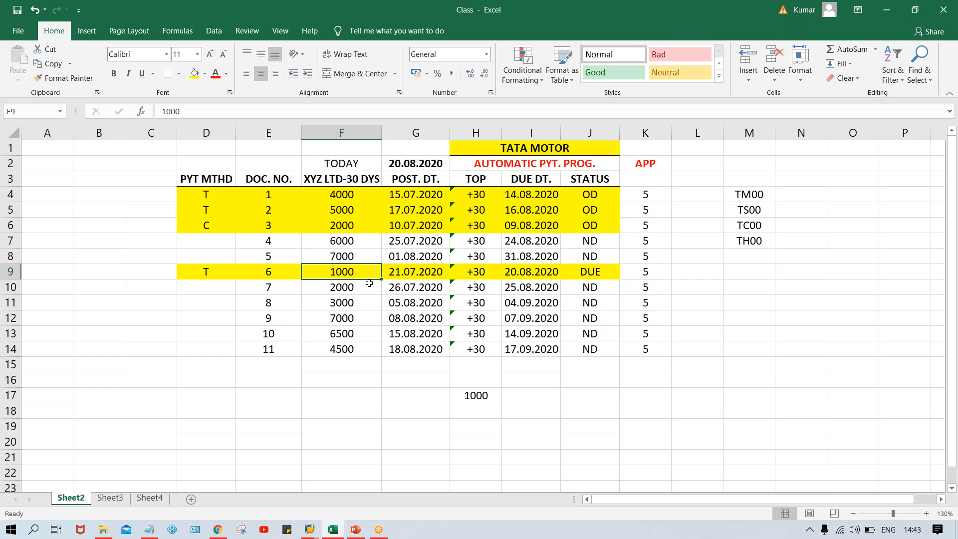
{"action": "left_click", "coordinate": [333, 193]}
{"action": "left_click", "coordinate": [337, 207]}
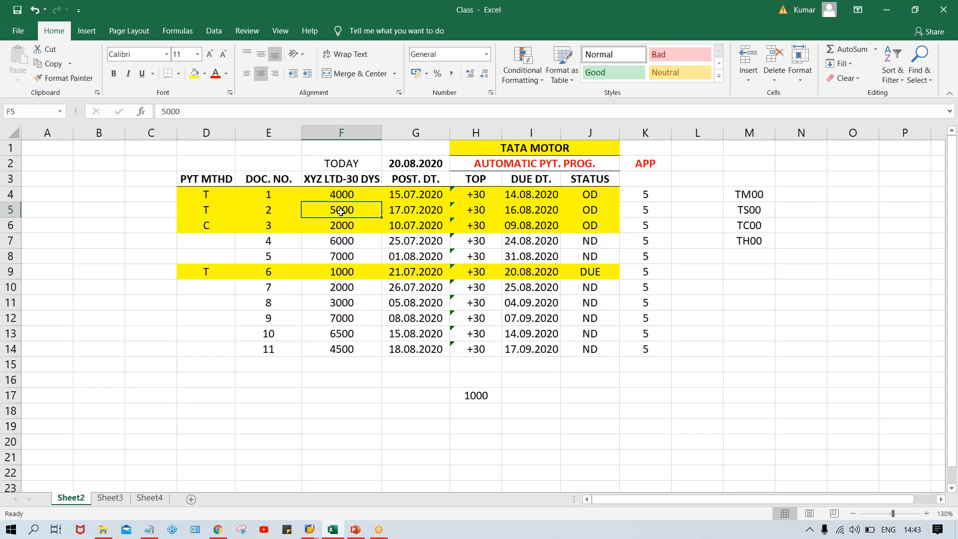
{"action": "left_click", "coordinate": [347, 276]}
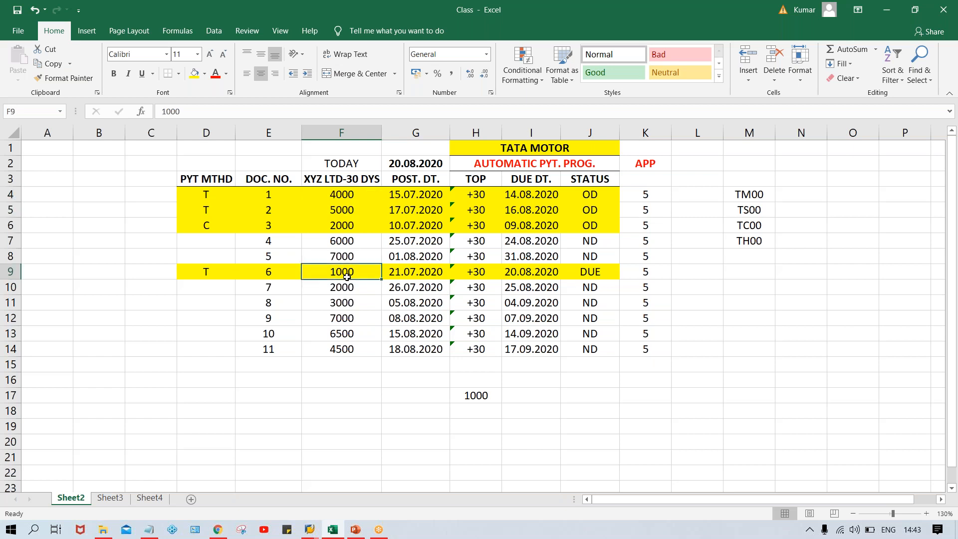
{"action": "left_click", "coordinate": [340, 229]}
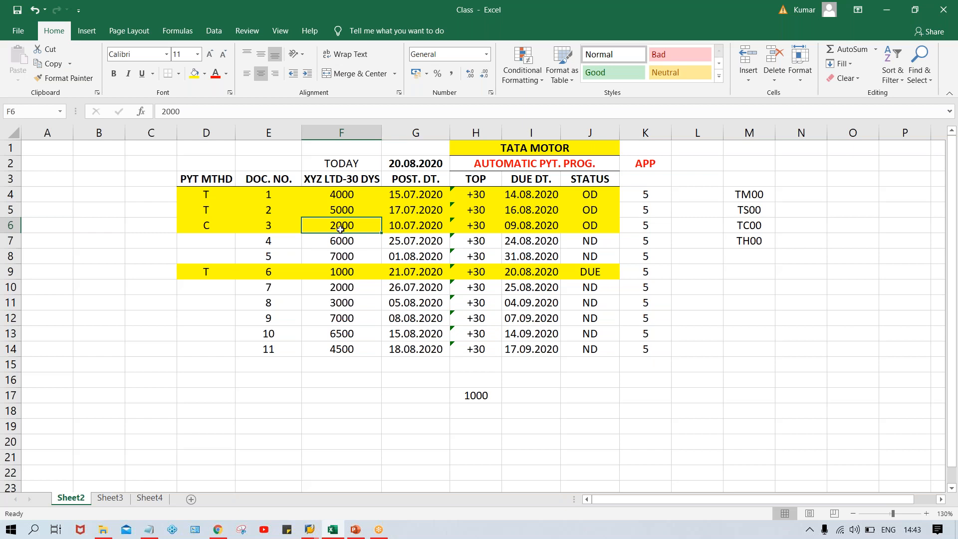
{"action": "left_click", "coordinate": [204, 198]}
{"action": "left_click", "coordinate": [205, 211]}
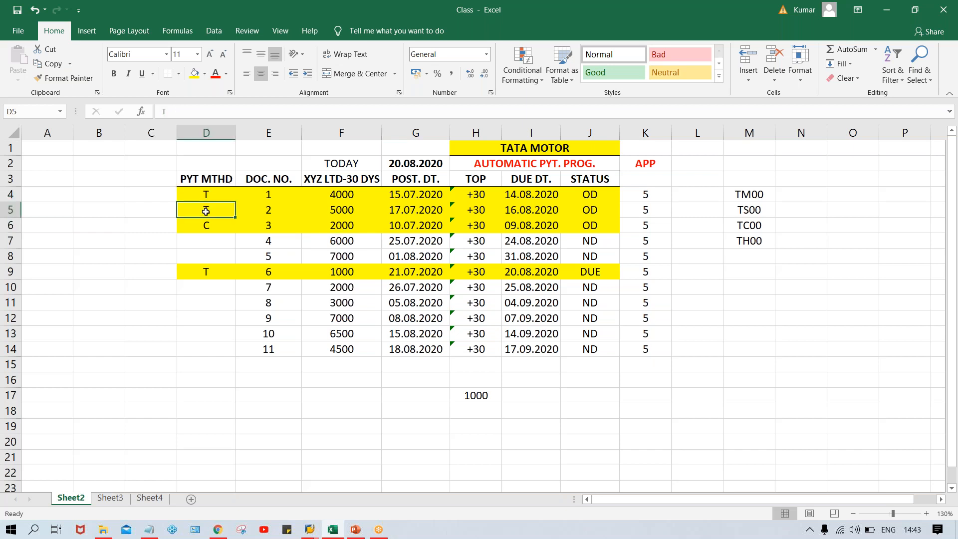
{"action": "left_click", "coordinate": [198, 275]}
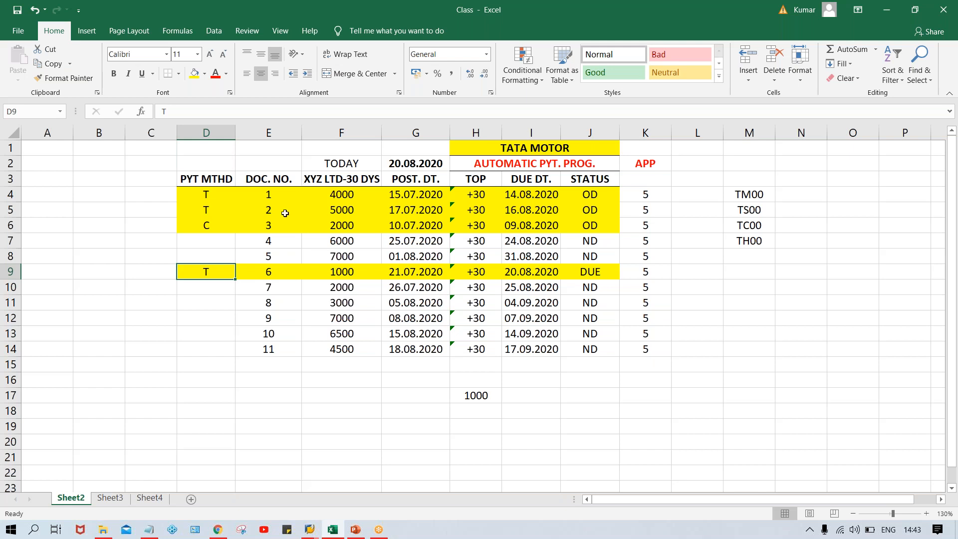
{"action": "left_click", "coordinate": [268, 222]}
{"action": "left_click", "coordinate": [225, 225]}
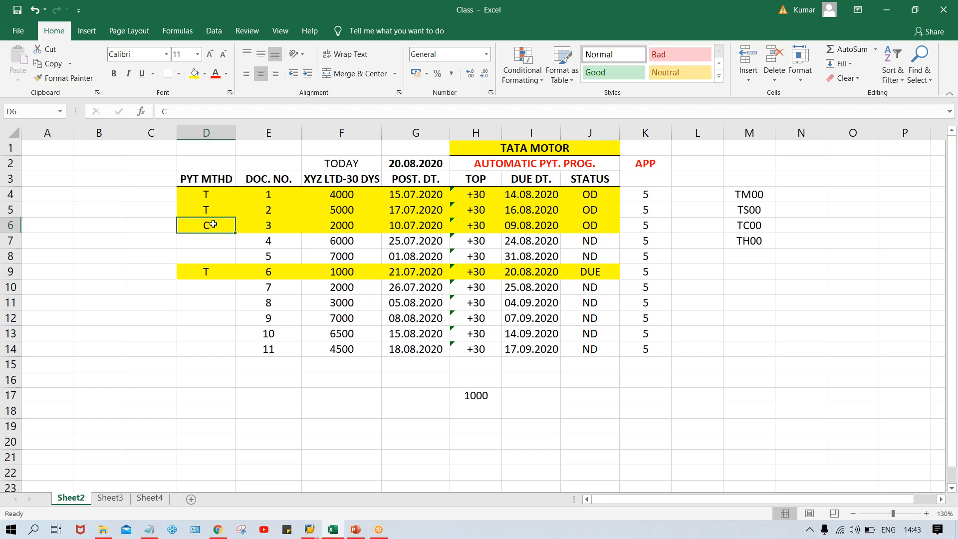
{"action": "left_click", "coordinate": [274, 223]}
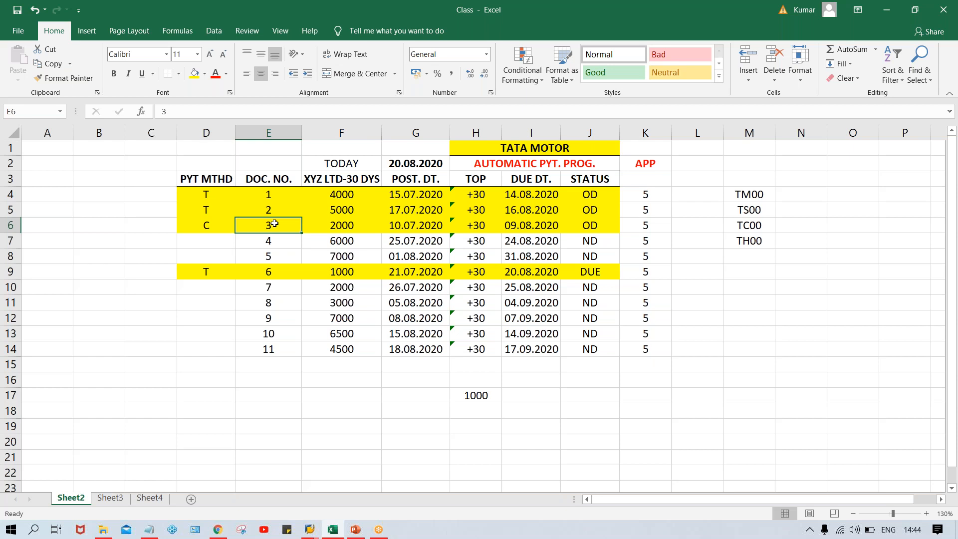
Step: Switch to the SAP window and try to leave the Payment Method/Country overview
{"action": "left_click", "coordinate": [313, 533]}
{"action": "left_click", "coordinate": [374, 463]}
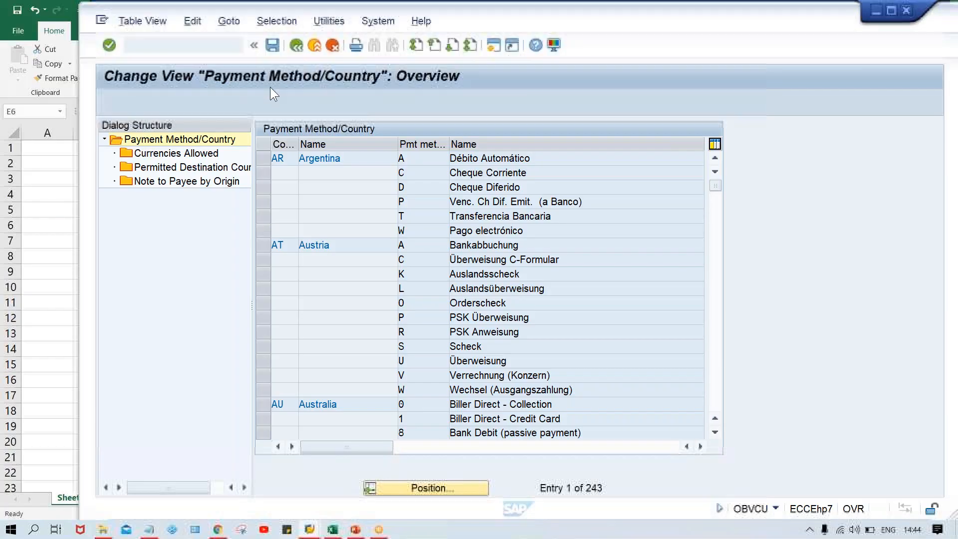
{"action": "left_click", "coordinate": [294, 46]}
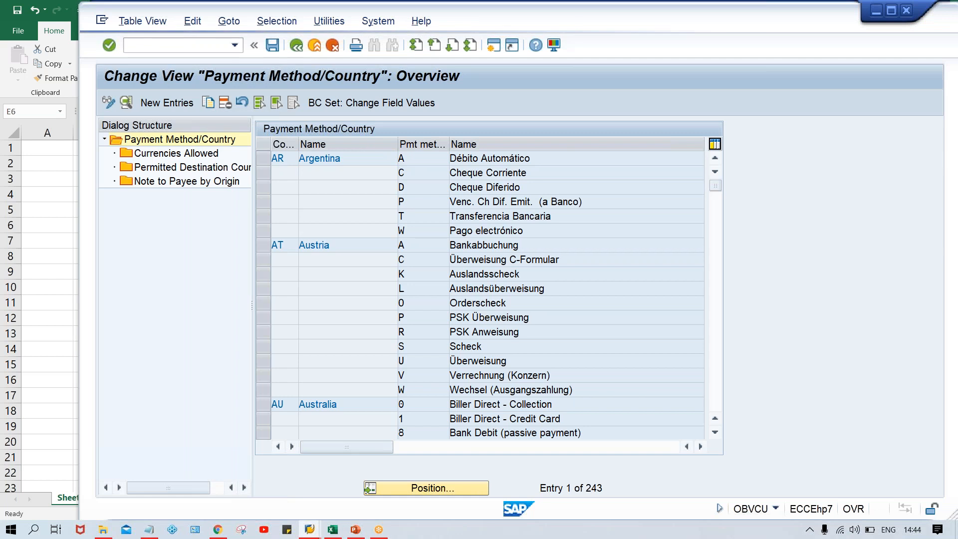
{"action": "mouse_move", "coordinate": [311, 531]}
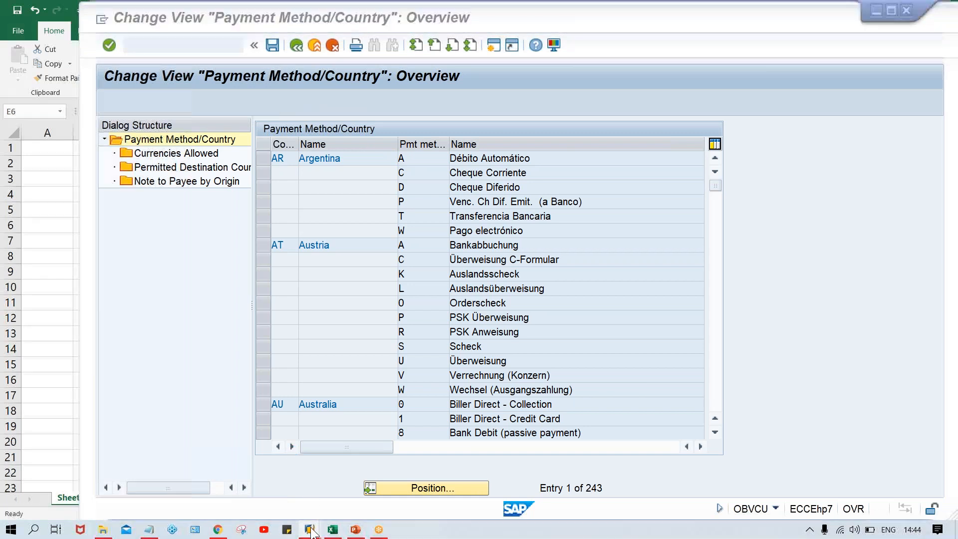
{"action": "left_click", "coordinate": [262, 476]}
Step: Try to log on to the SAP_2 connection with the user name and password, then close the failed logon window
{"action": "left_click", "coordinate": [408, 81]}
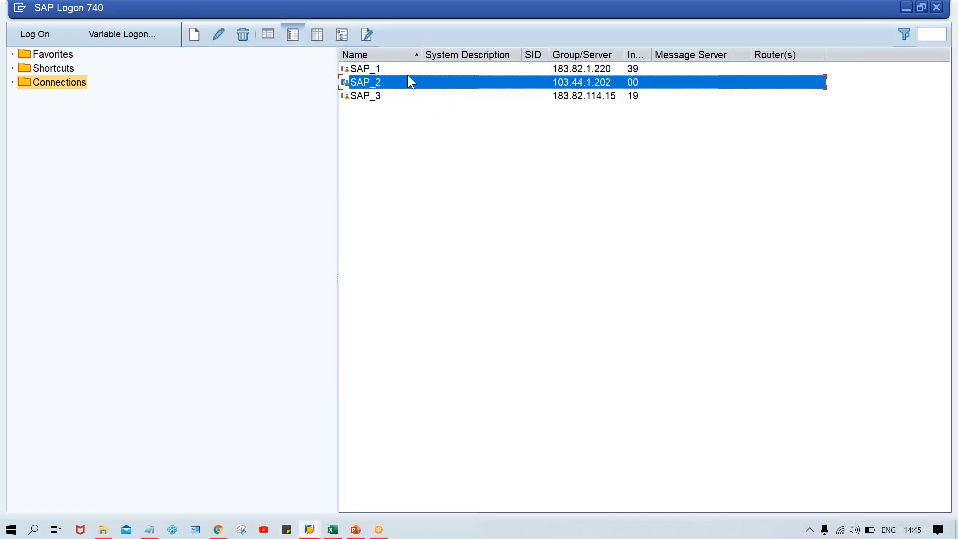
{"action": "key", "text": "Up"}
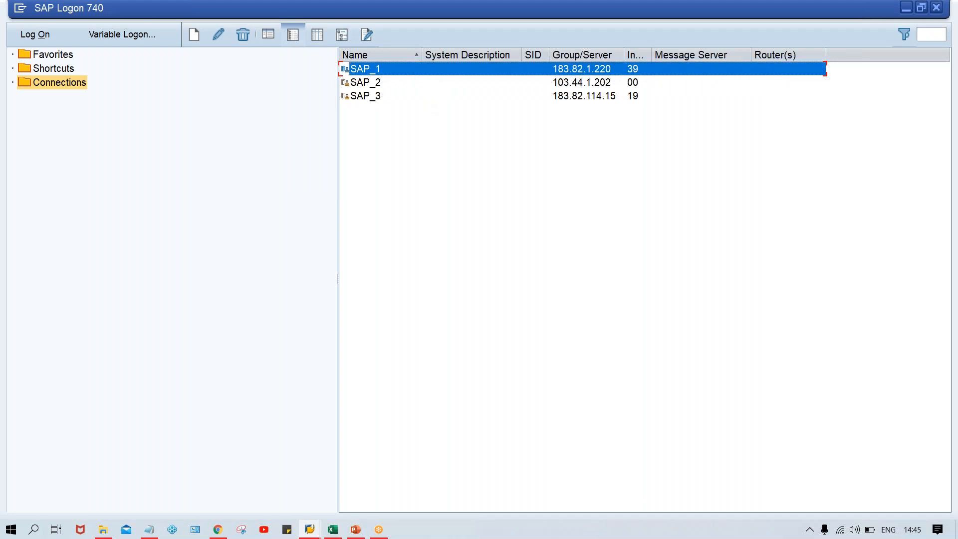
{"action": "left_click", "coordinate": [383, 88]}
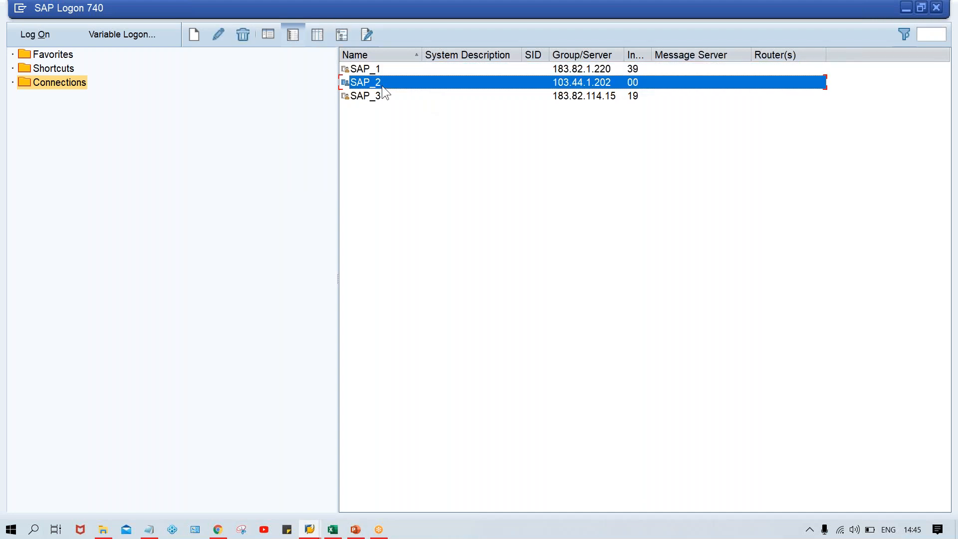
{"action": "double_click", "coordinate": [383, 88]}
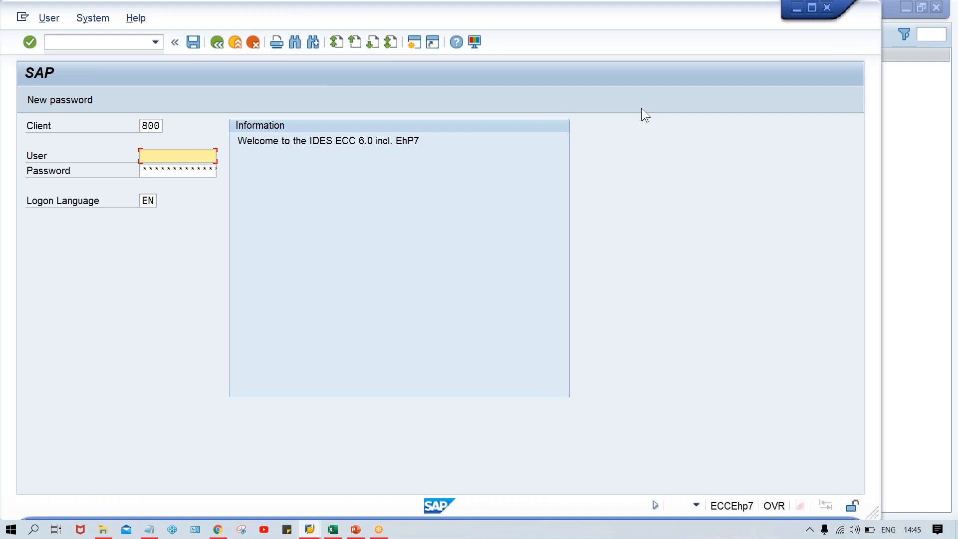
{"action": "key", "text": "Down"}
{"action": "key", "text": "Down"}
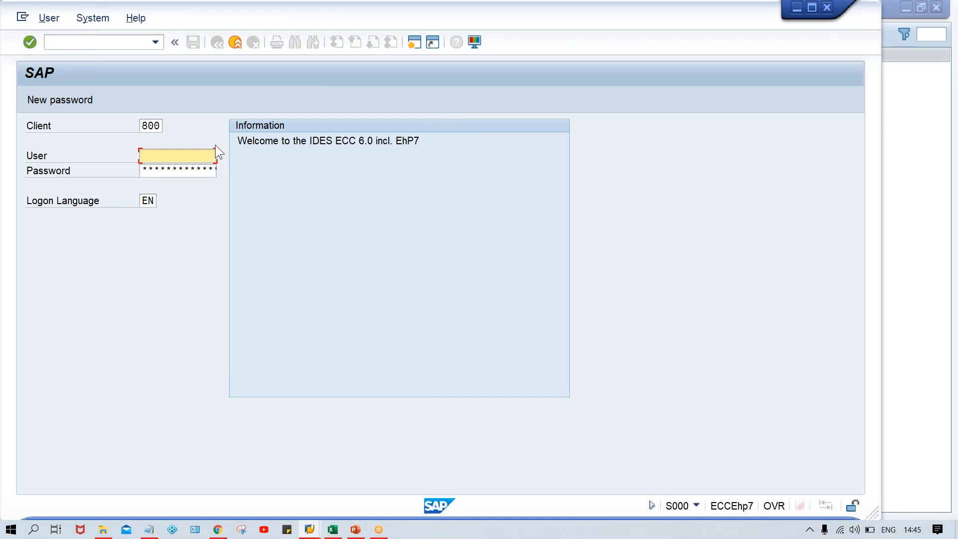
{"action": "key", "text": "Tab"}
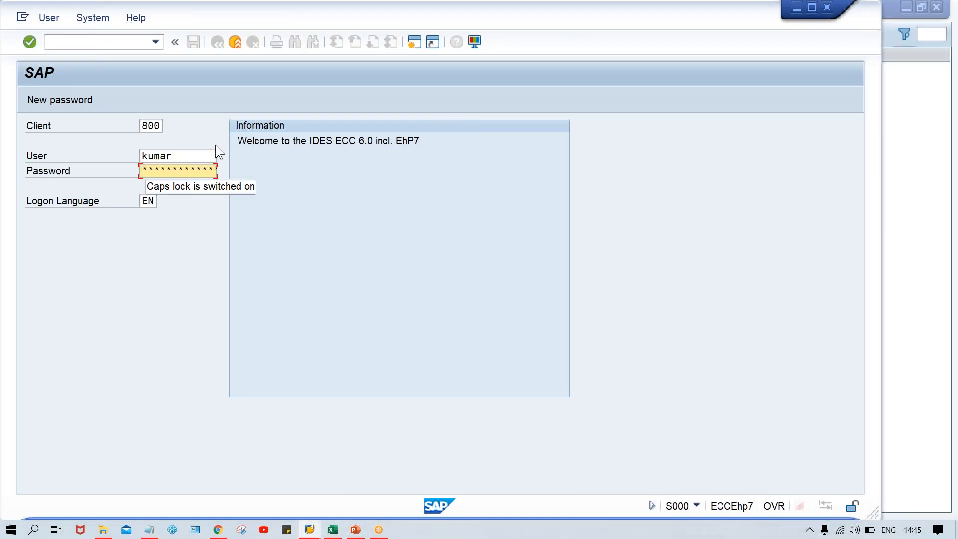
{"action": "key", "text": "Caps_Lock"}
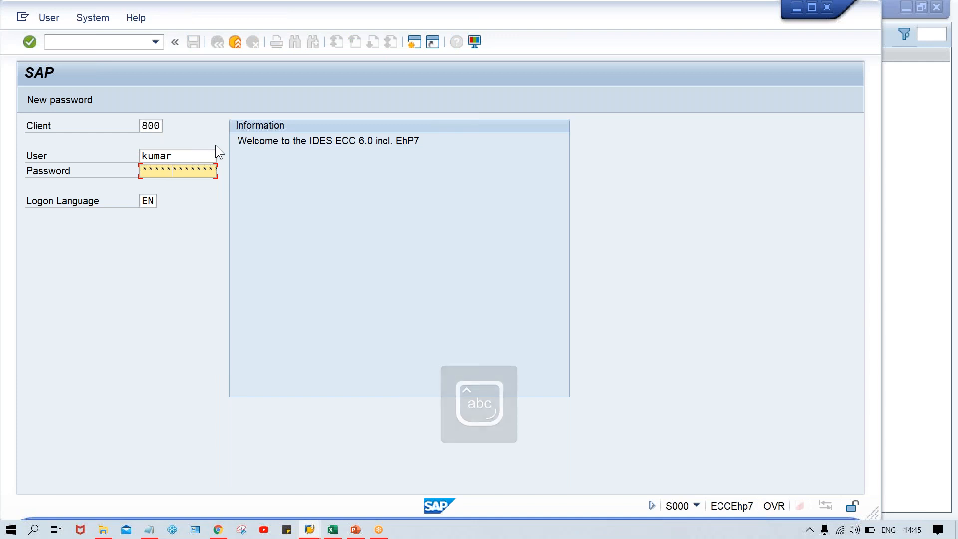
{"action": "key", "text": "Return"}
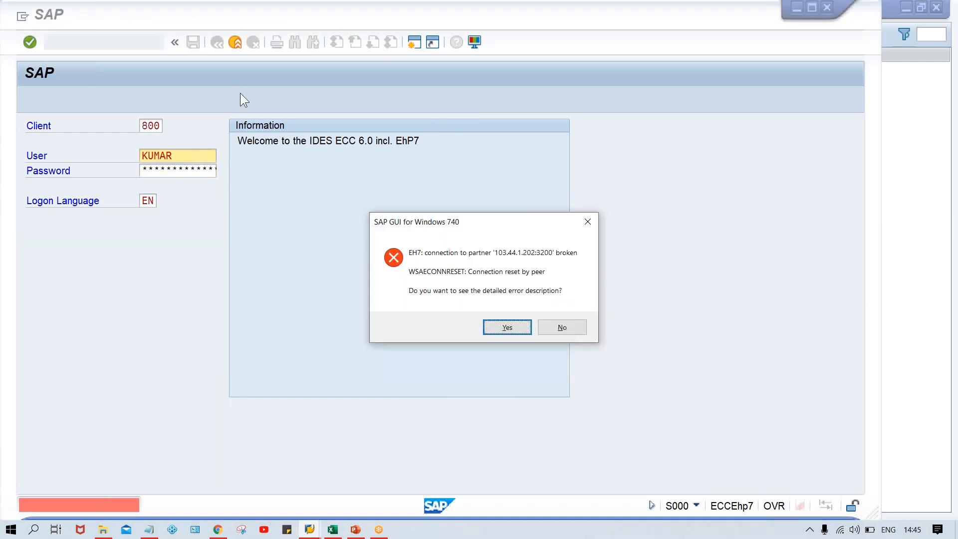
{"action": "left_click", "coordinate": [576, 327]}
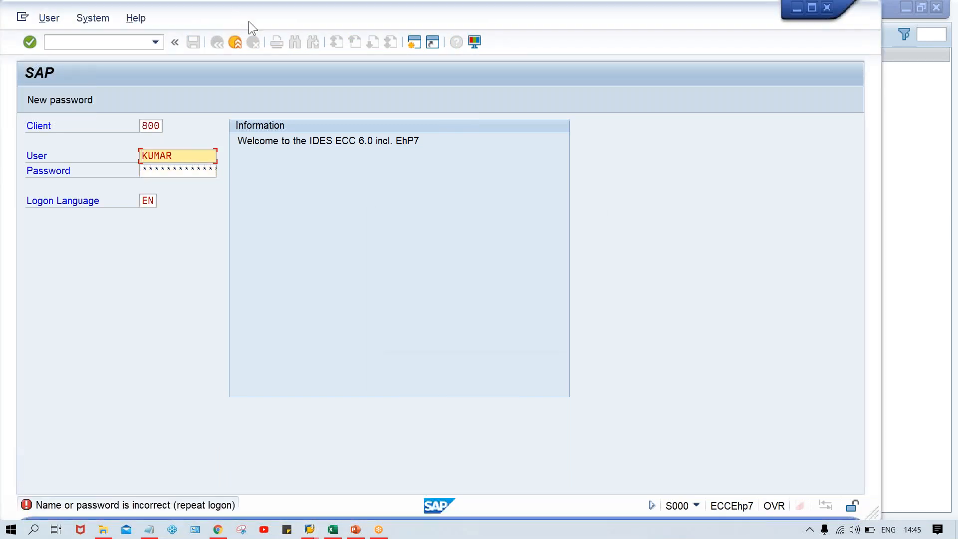
{"action": "double_click", "coordinate": [233, 10]}
{"action": "left_click_drag", "start_coordinate": [823, 135], "coordinate": [723, 122]}
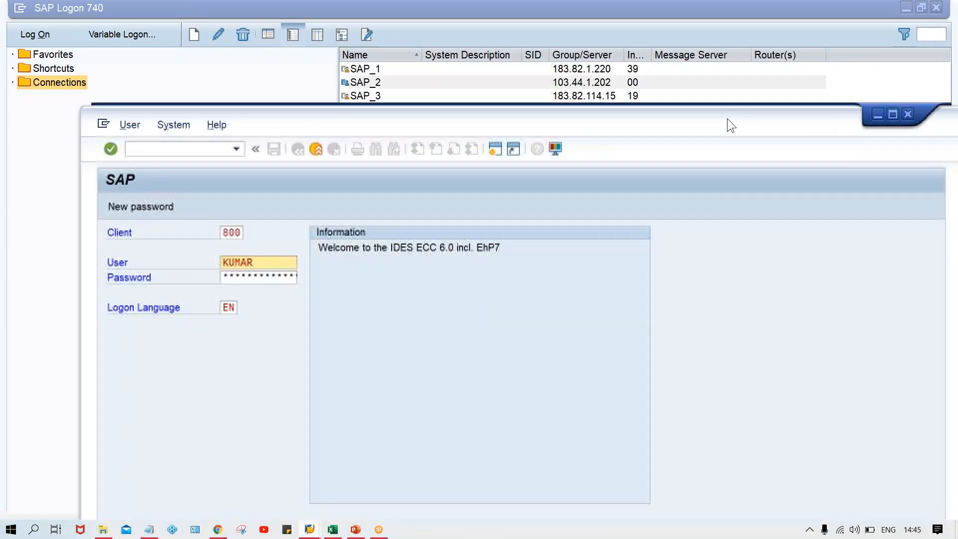
{"action": "left_click", "coordinate": [866, 109]}
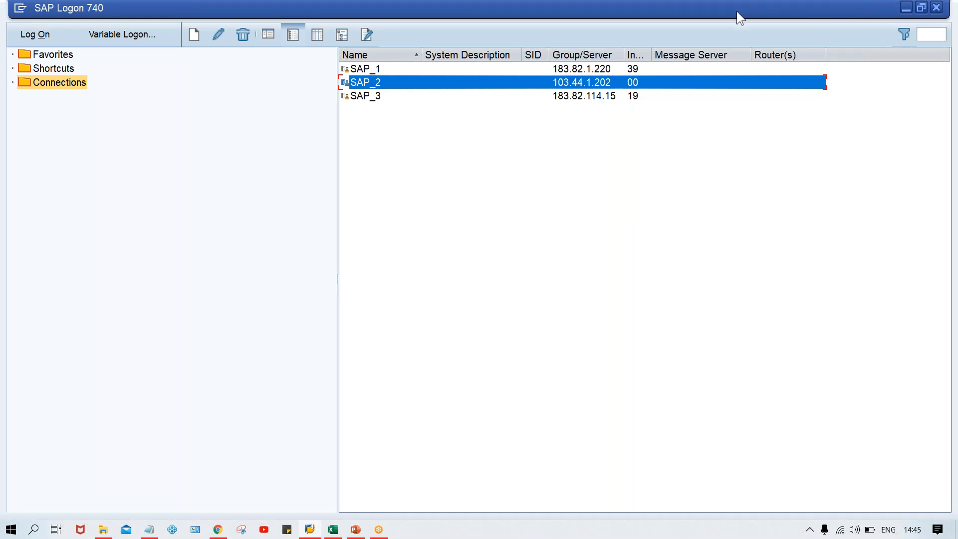
Step: Log on to the SAP_2 connection again with the user name and password
{"action": "key", "text": "Return"}
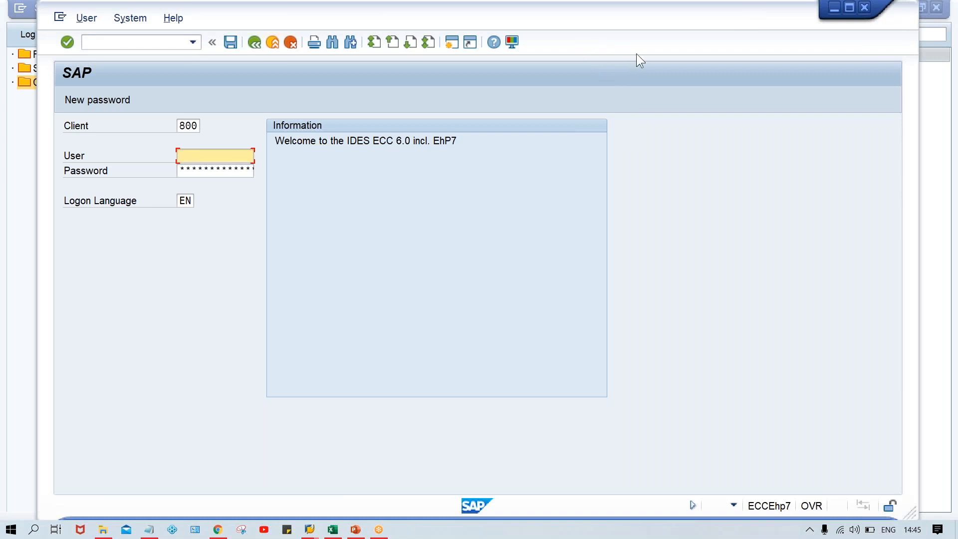
{"action": "left_click_drag", "start_coordinate": [537, 21], "coordinate": [572, 18]}
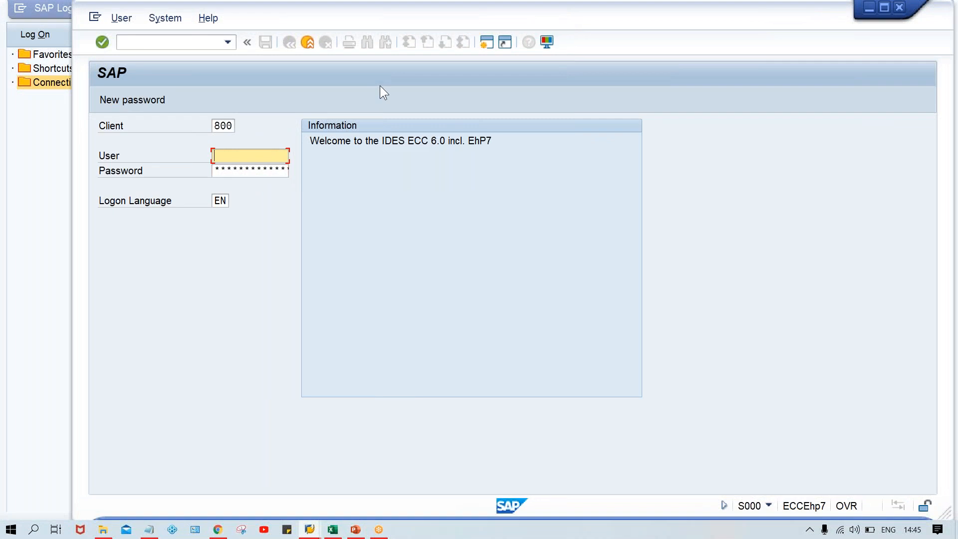
{"action": "key", "text": "space"}
{"action": "key", "text": "Down"}
{"action": "key", "text": "Return"}
{"action": "key", "text": "Tab"}
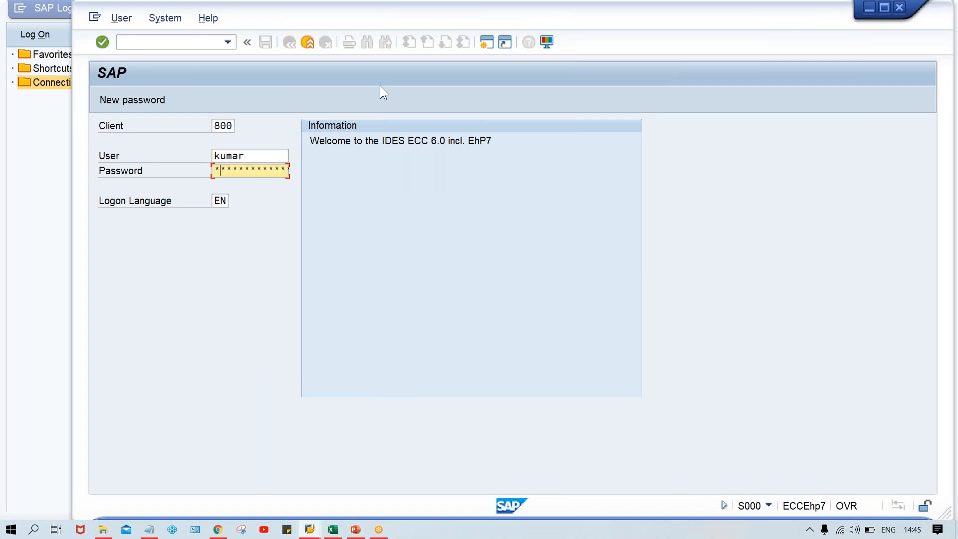
{"action": "key", "text": "Return"}
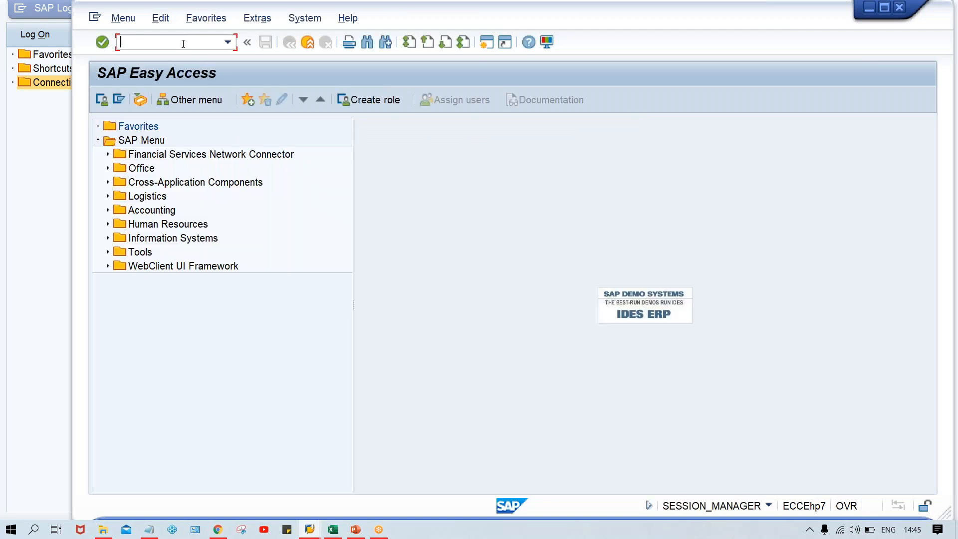
Step: Open transaction FBZP to maintain the payment program
{"action": "key", "text": "Caps_Lock"}
{"action": "type", "text": "FBZP"}
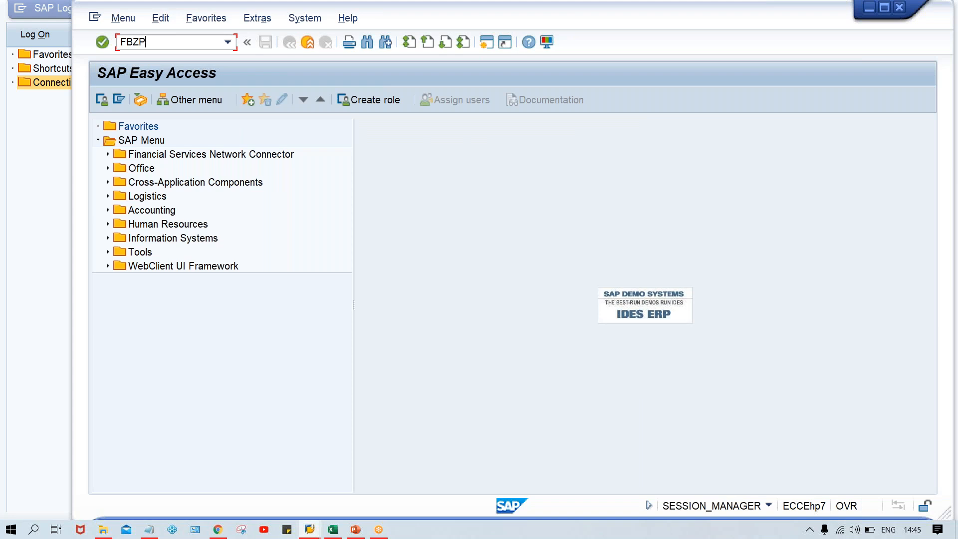
{"action": "key", "text": "Return"}
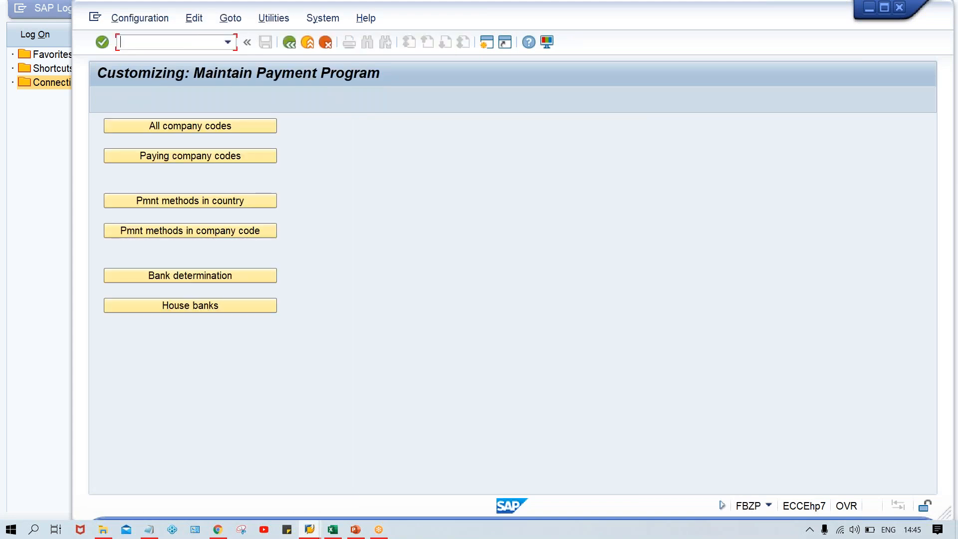
Step: Open transaction SM12 and list the lock entries for client 800
{"action": "left_click", "coordinate": [222, 200]}
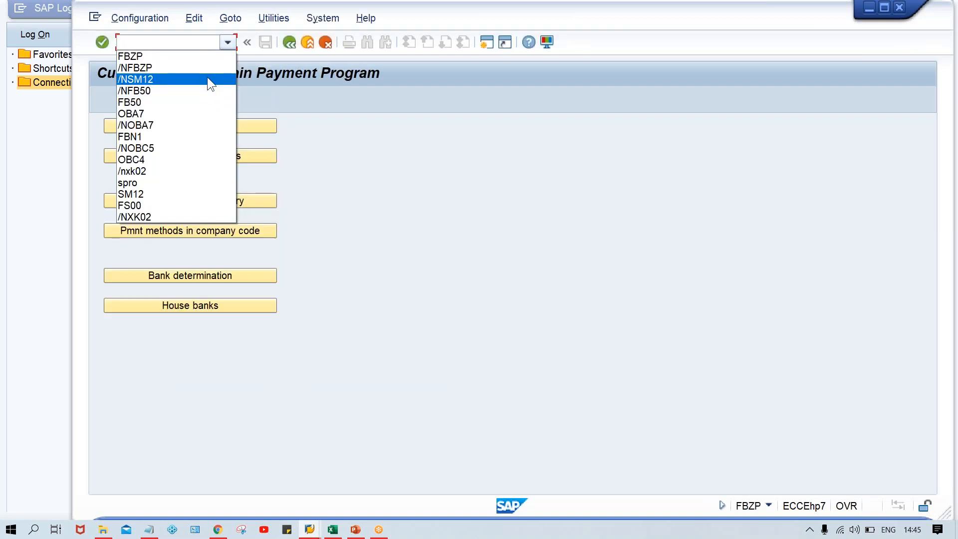
{"action": "left_click", "coordinate": [207, 77]}
{"action": "key", "text": "Return"}
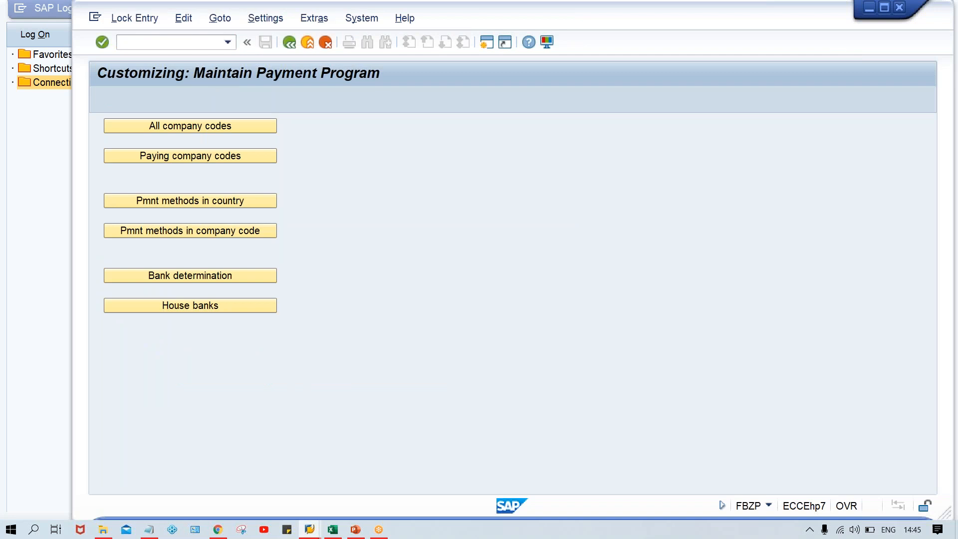
{"action": "left_click", "coordinate": [264, 199]}
{"action": "double_click", "coordinate": [264, 200]}
{"action": "key", "text": "Delete"}
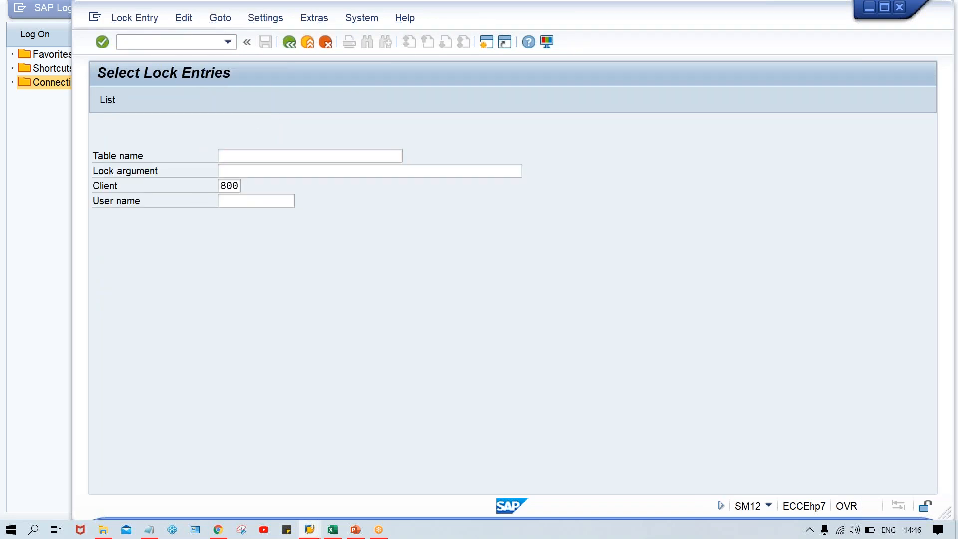
{"action": "key", "text": "Return"}
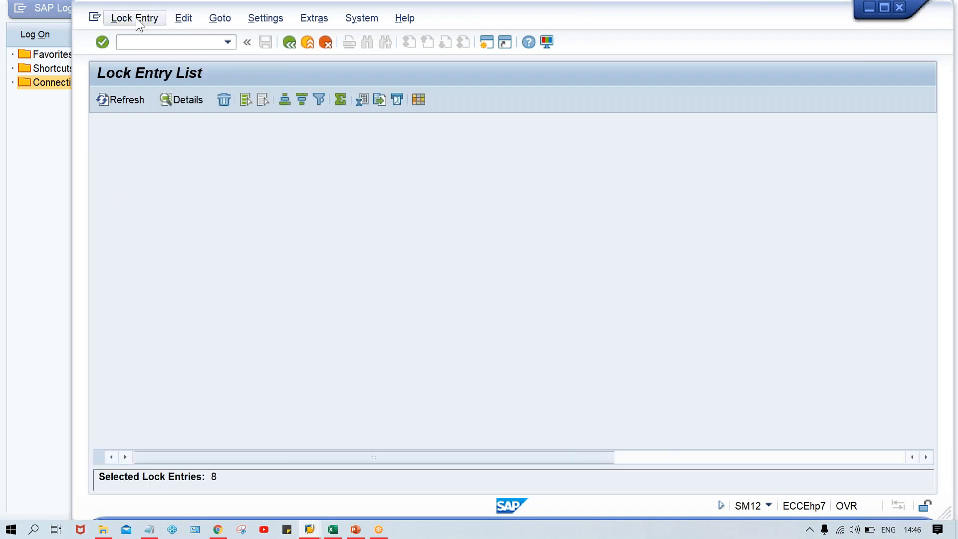
Step: Delete all listed lock entries and close the information window
{"action": "left_click", "coordinate": [136, 18]}
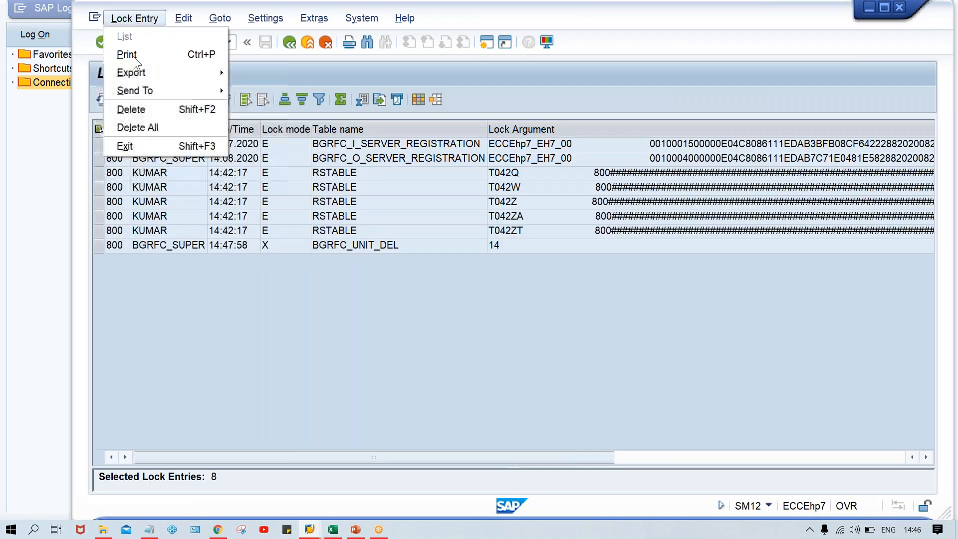
{"action": "left_click", "coordinate": [153, 128]}
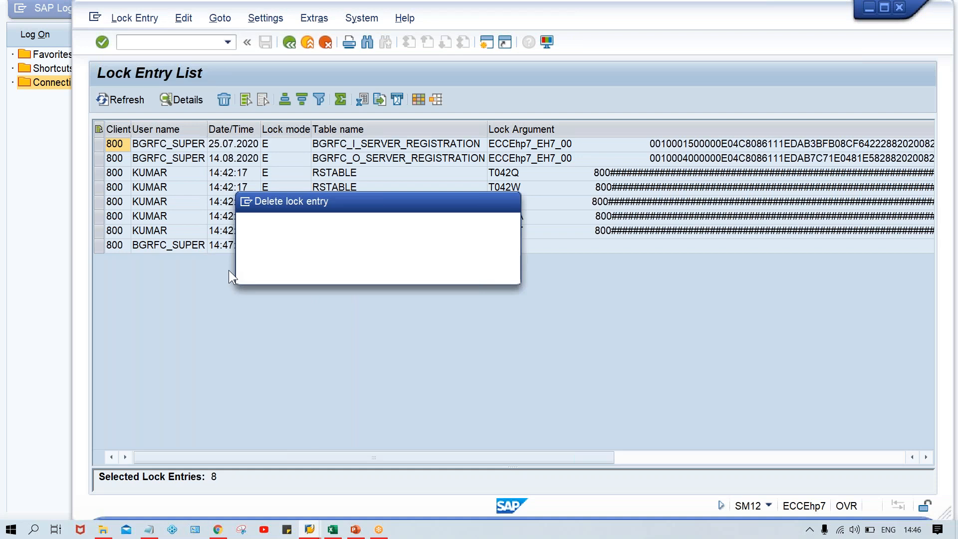
{"action": "left_click", "coordinate": [295, 270]}
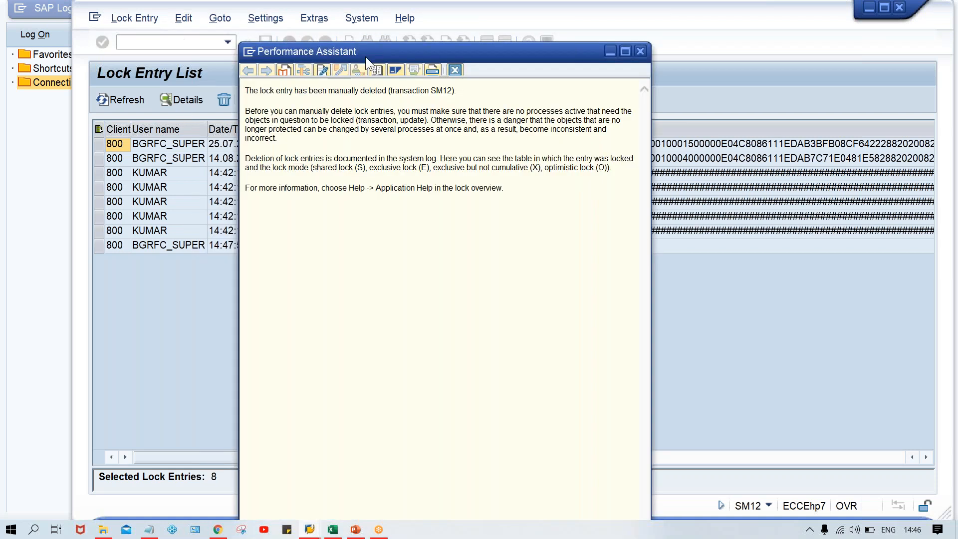
{"action": "key", "text": "Escape"}
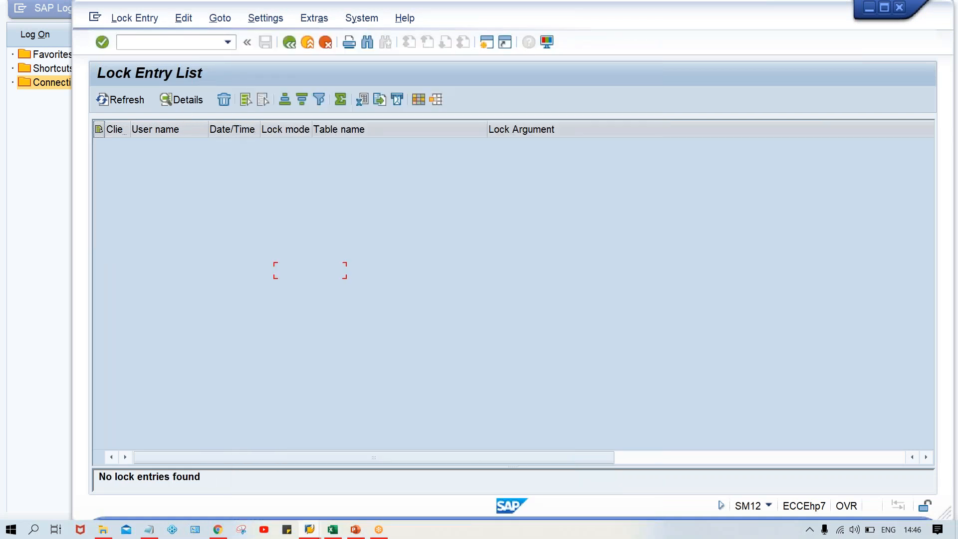
Step: Return to transaction FBZP from the lock entry list
{"action": "key", "text": "Down"}
{"action": "key", "text": "Down"}
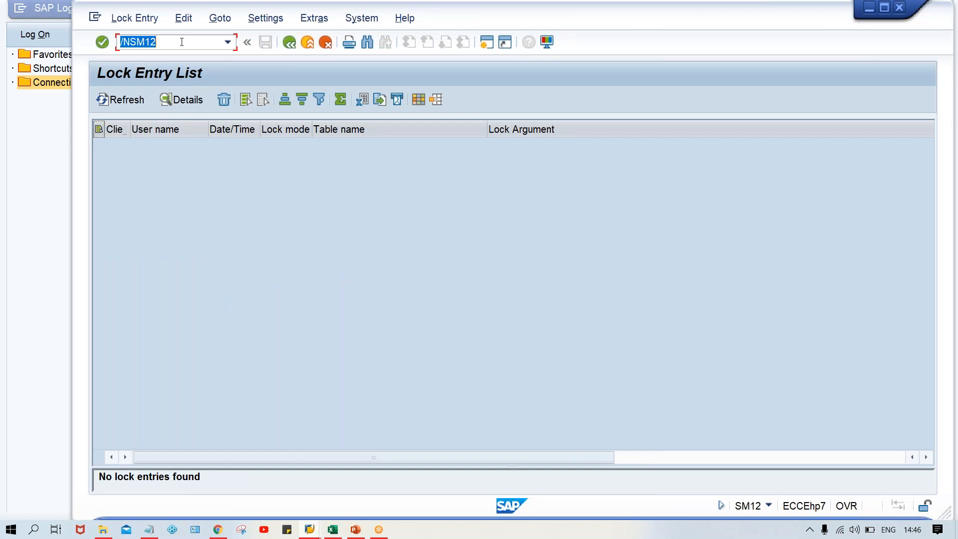
{"action": "key", "text": "Home"}
{"action": "type", "text": "/N"}
{"action": "key", "text": "Return"}
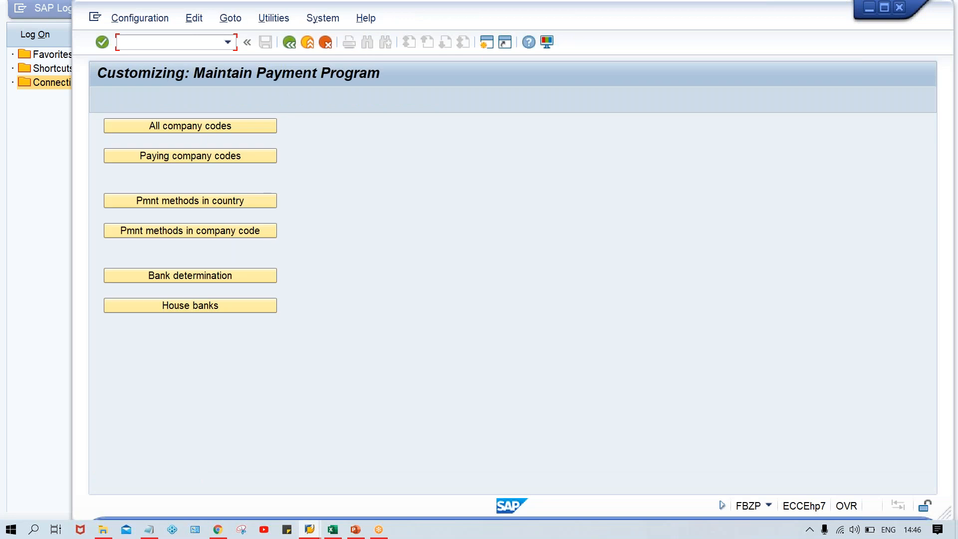
Step: Open payment methods in country, position the list at country IN, and select India's methods T and C
{"action": "left_click", "coordinate": [192, 201]}
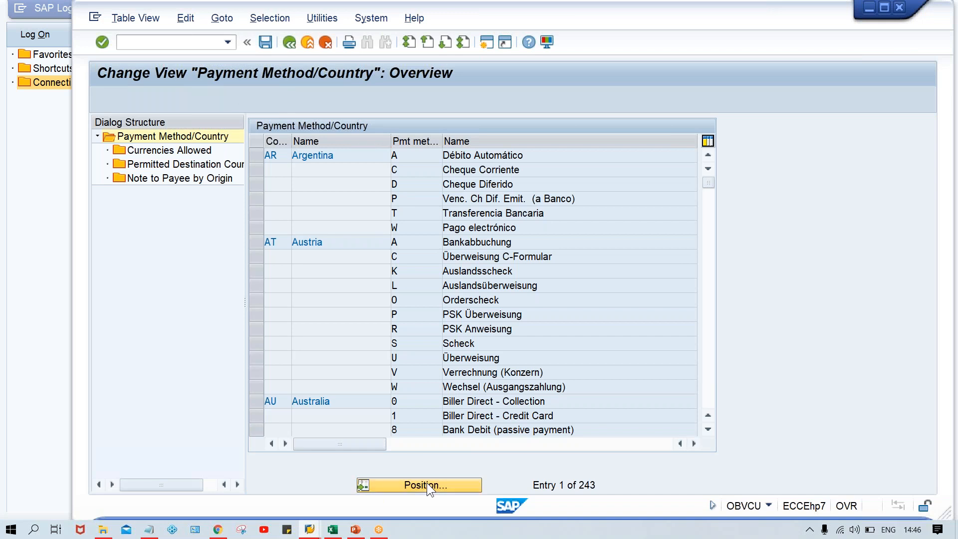
{"action": "left_click", "coordinate": [427, 482]}
{"action": "type", "text": "in"}
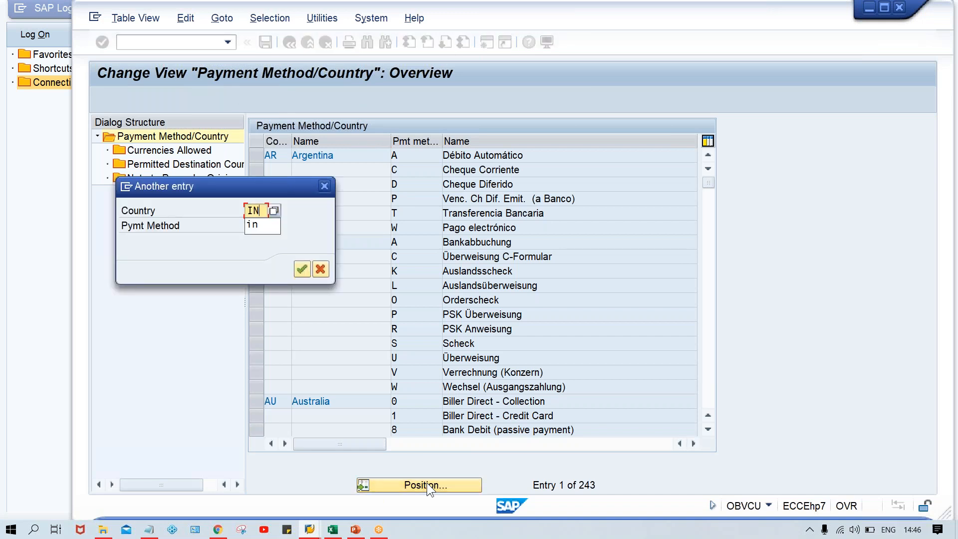
{"action": "key", "text": "Tab"}
{"action": "key", "text": "Return"}
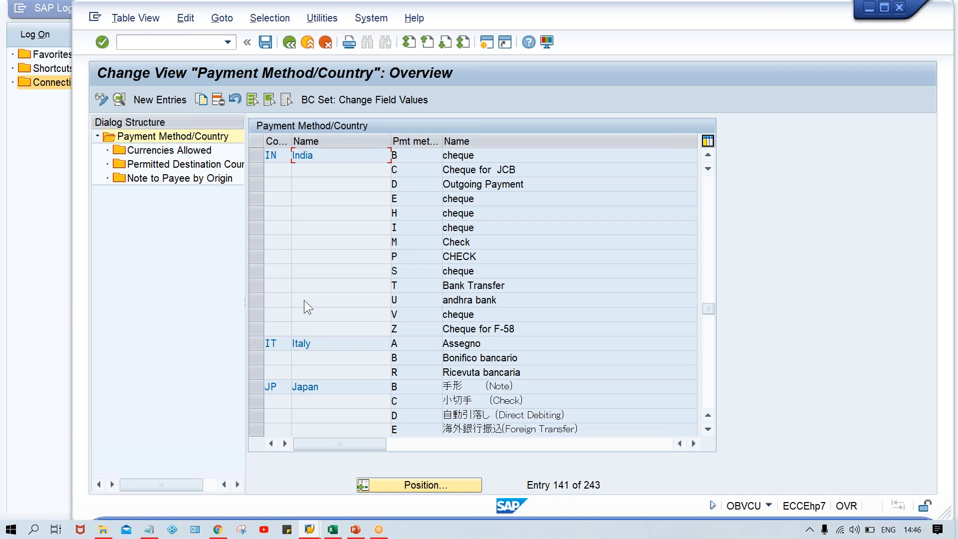
{"action": "left_click", "coordinate": [253, 284]}
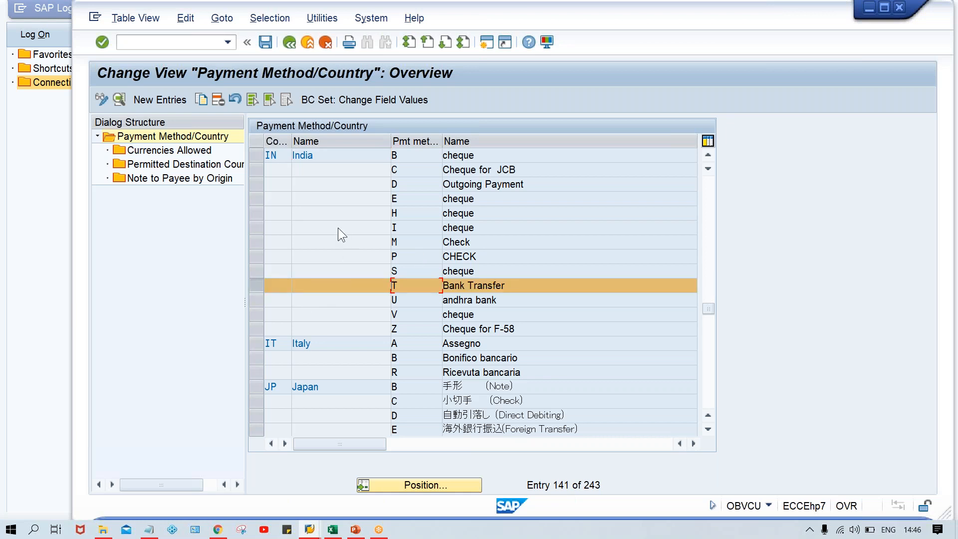
{"action": "left_click", "coordinate": [256, 168]}
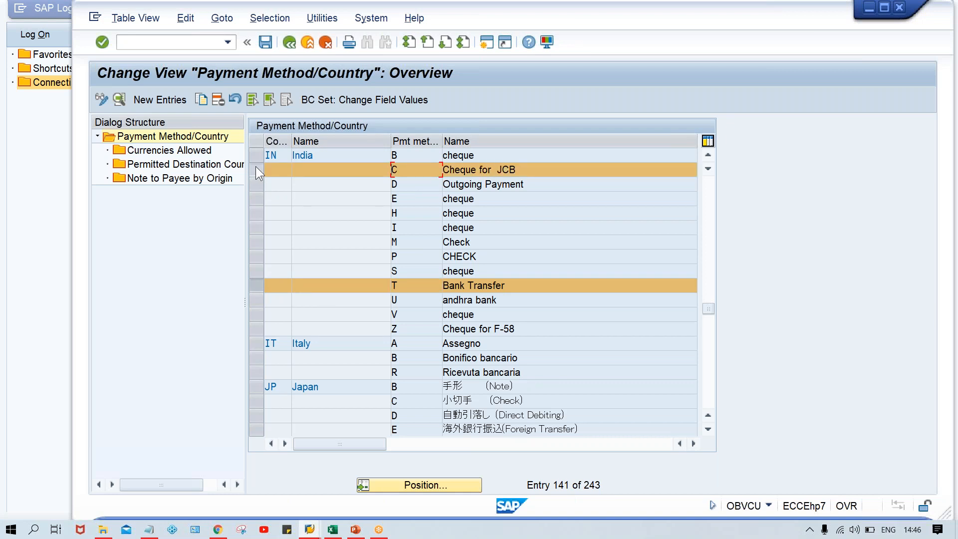
Step: Open India's payment method T and require only bank details with account number and SWIFT code, then save to the customizing request
{"action": "left_click", "coordinate": [255, 167]}
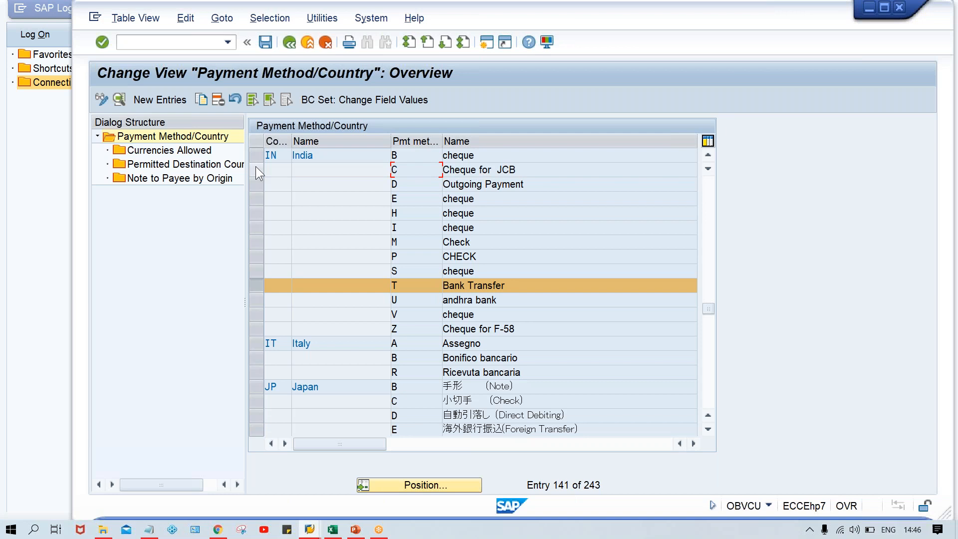
{"action": "double_click", "coordinate": [421, 284]}
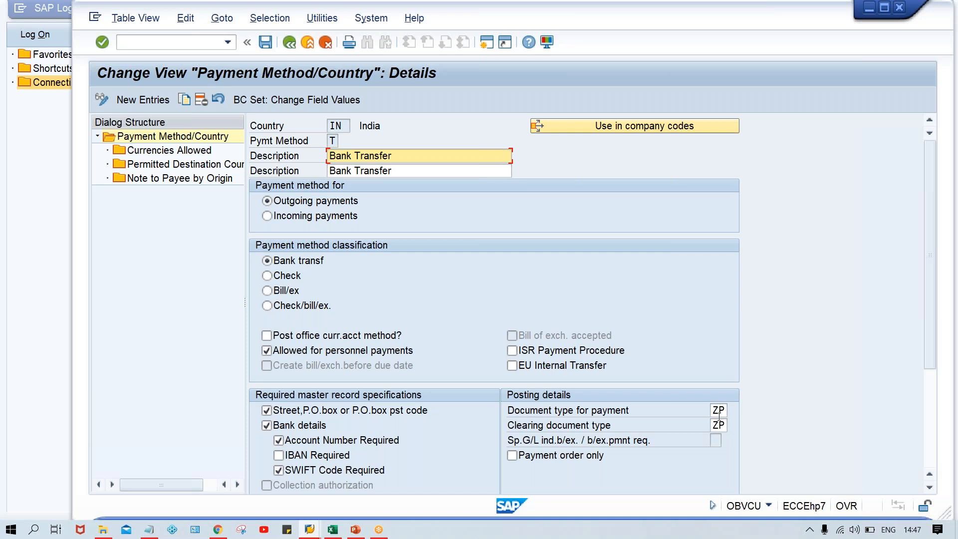
{"action": "left_click", "coordinate": [714, 410]}
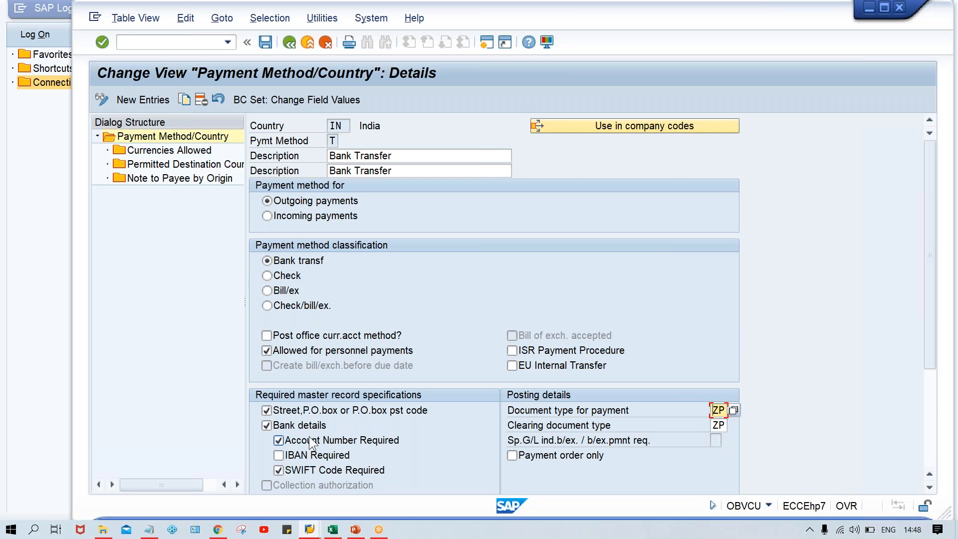
{"action": "left_click", "coordinate": [267, 410]}
{"action": "left_click", "coordinate": [267, 425]}
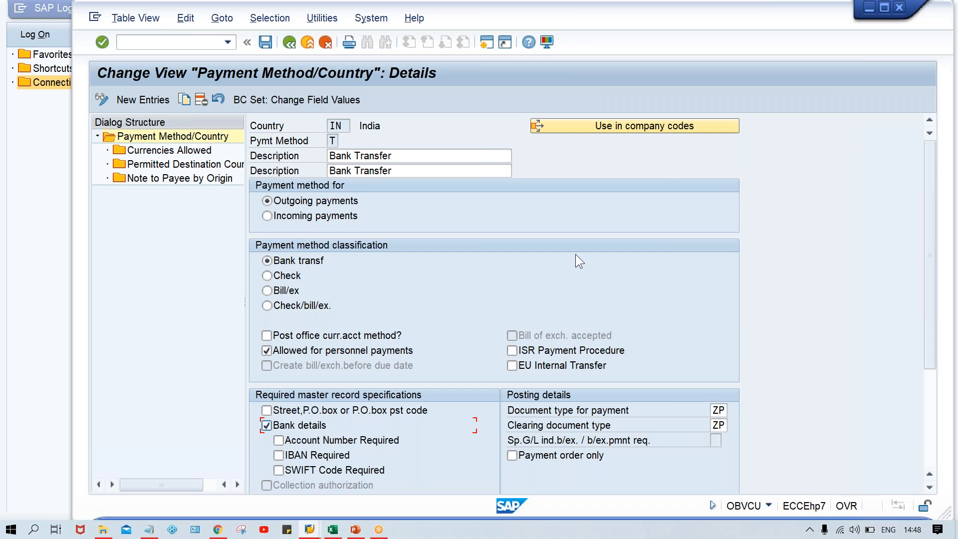
{"action": "left_click", "coordinate": [278, 440]}
{"action": "left_click", "coordinate": [304, 466]}
{"action": "key", "text": "ctrl+s"}
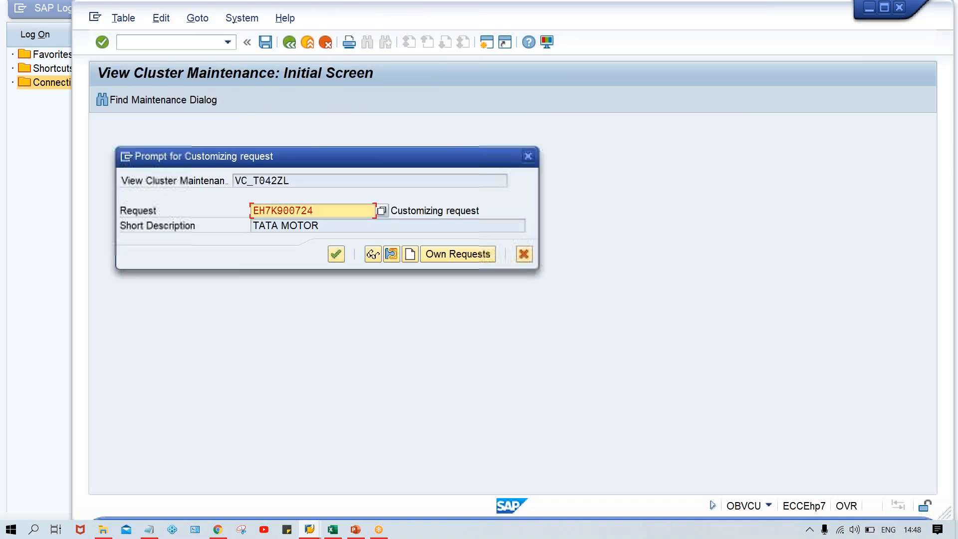
{"action": "key", "text": "Return"}
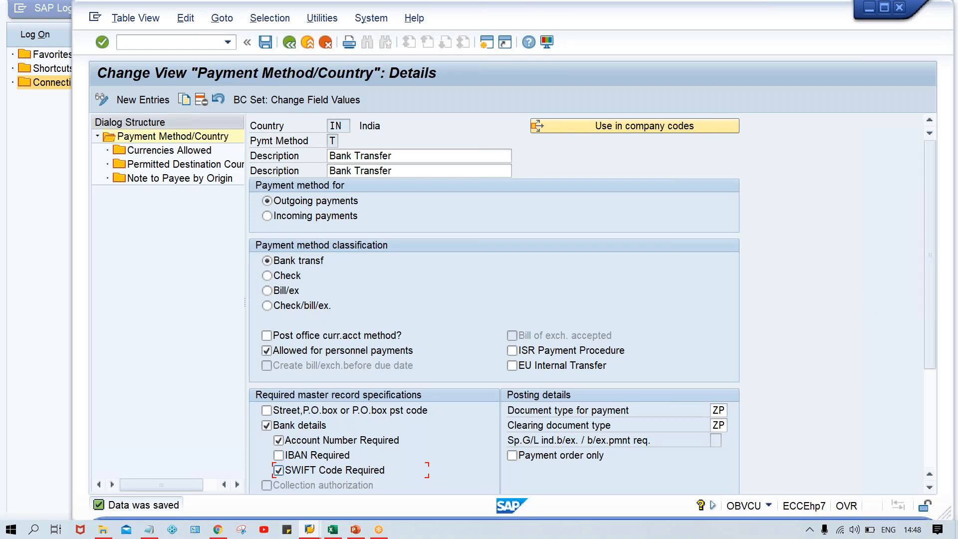
Step: In a new session, open XK02 for vendor 110003 in company code TM00 with general payment transactions data selected
{"action": "left_click", "coordinate": [489, 42]}
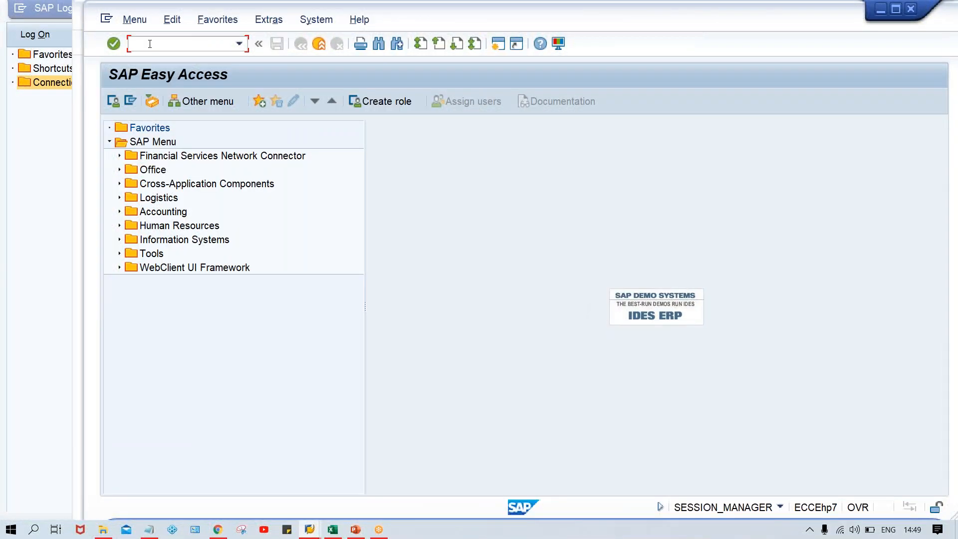
{"action": "type", "text": "XK02"}
{"action": "key", "text": "Return"}
{"action": "left_click", "coordinate": [241, 128]}
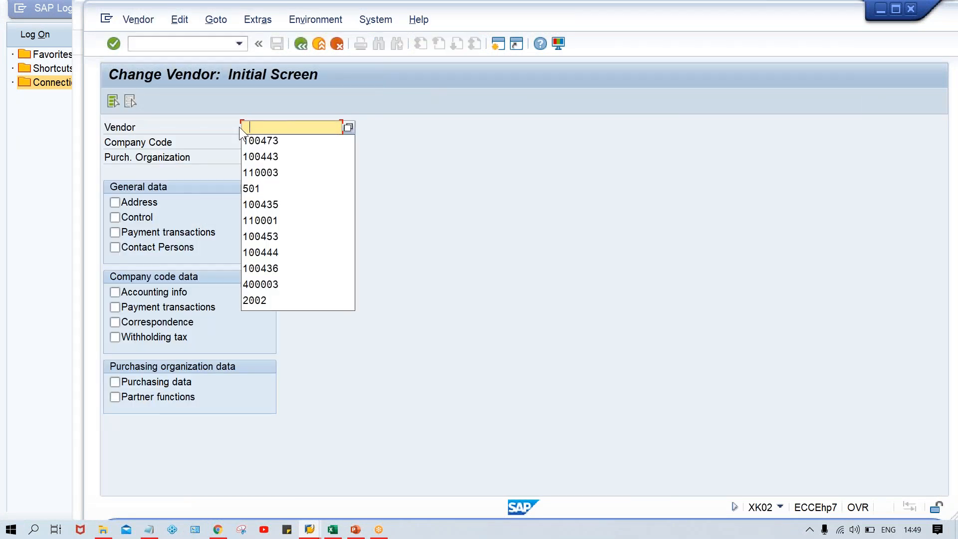
{"action": "key", "text": "Down"}
{"action": "key", "text": "Down"}
{"action": "key", "text": "Down"}
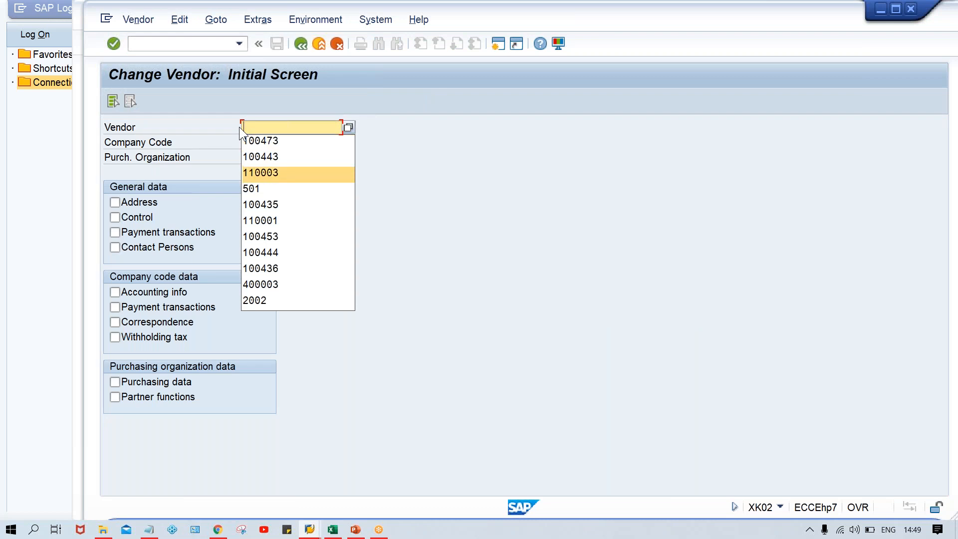
{"action": "key", "text": "Return"}
{"action": "key", "text": "Tab"}
{"action": "key", "text": "Down"}
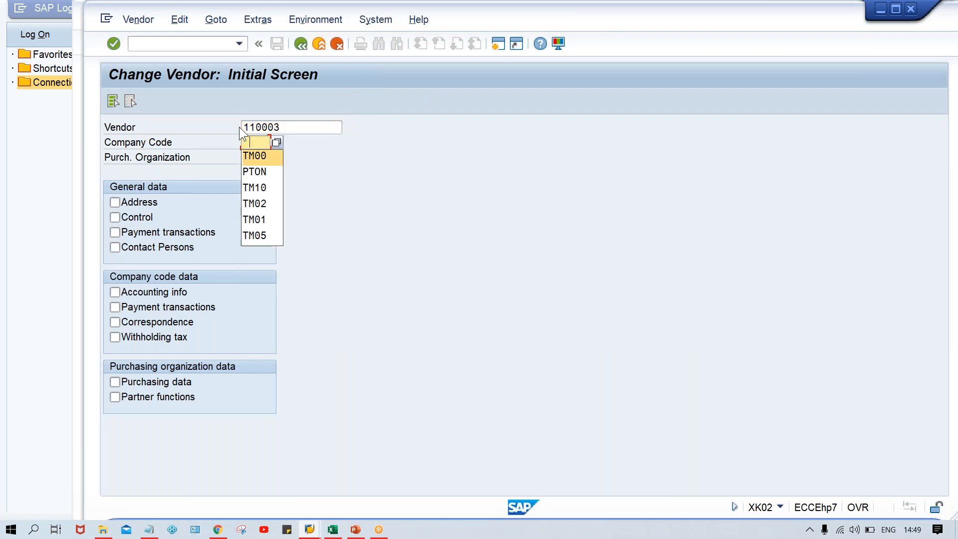
{"action": "key", "text": "Return"}
{"action": "left_click", "coordinate": [151, 232]}
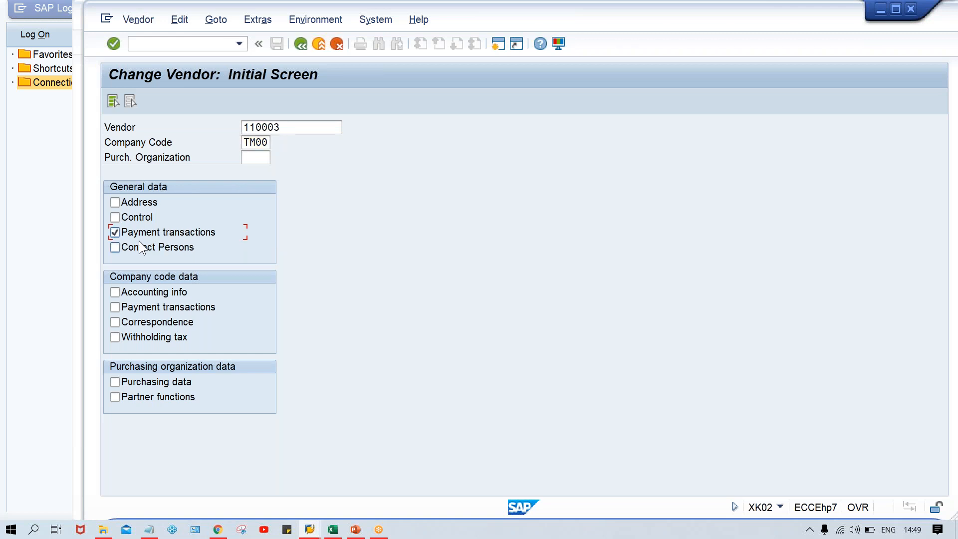
{"action": "key", "text": "Return"}
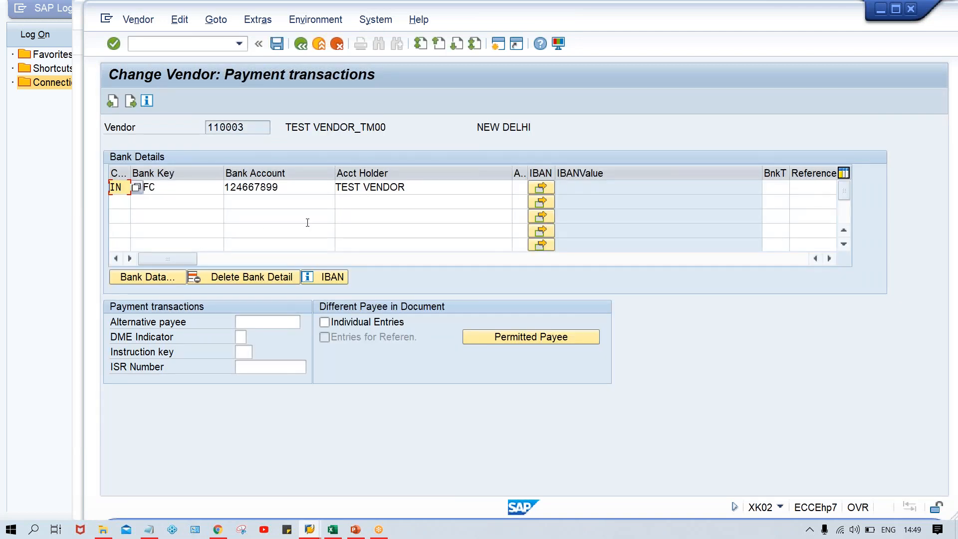
Step: Review the vendor's bank details and the bank data for bank key HDFC, then leave the vendor
{"action": "left_click", "coordinate": [444, 187]}
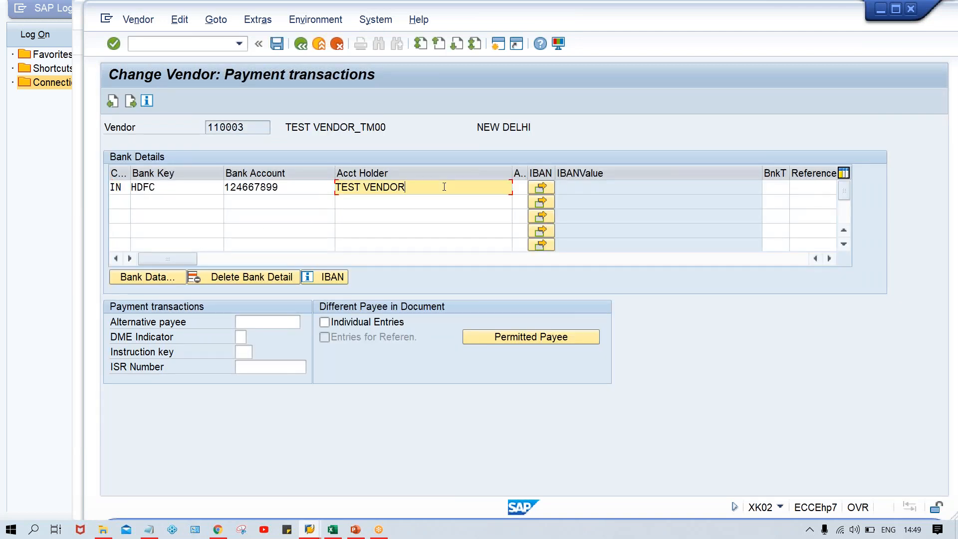
{"action": "left_click", "coordinate": [308, 186]}
{"action": "left_click", "coordinate": [172, 185]}
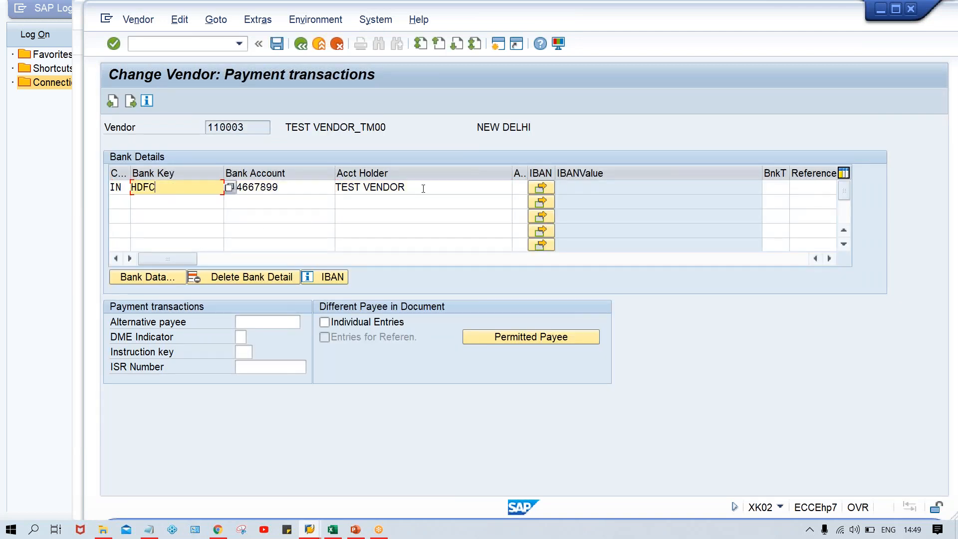
{"action": "left_click", "coordinate": [461, 189]}
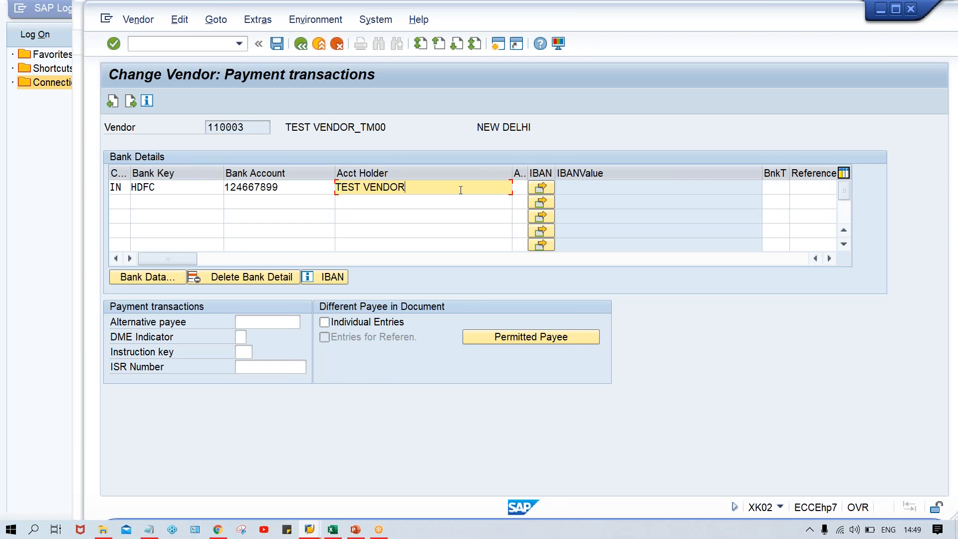
{"action": "left_click", "coordinate": [160, 280]}
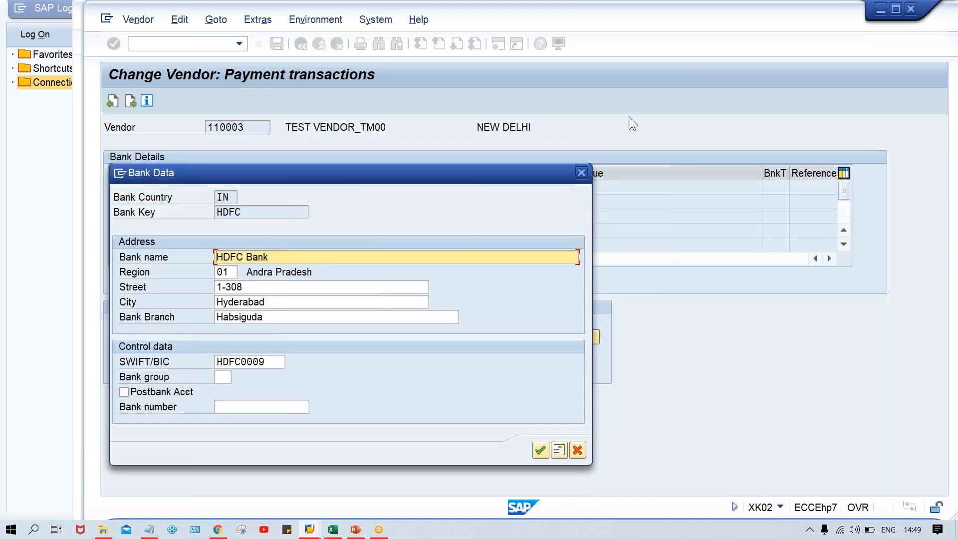
{"action": "left_click", "coordinate": [581, 172]}
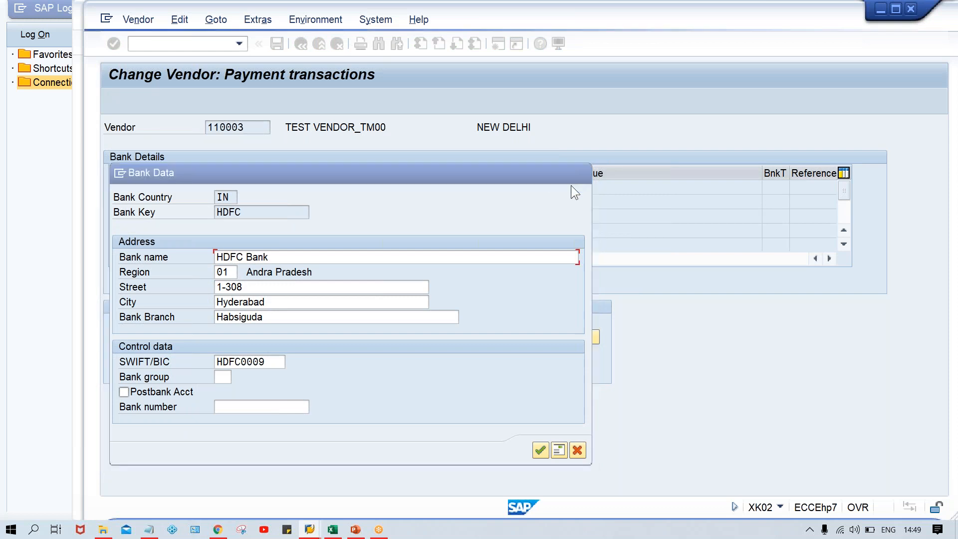
{"action": "key", "text": "F3"}
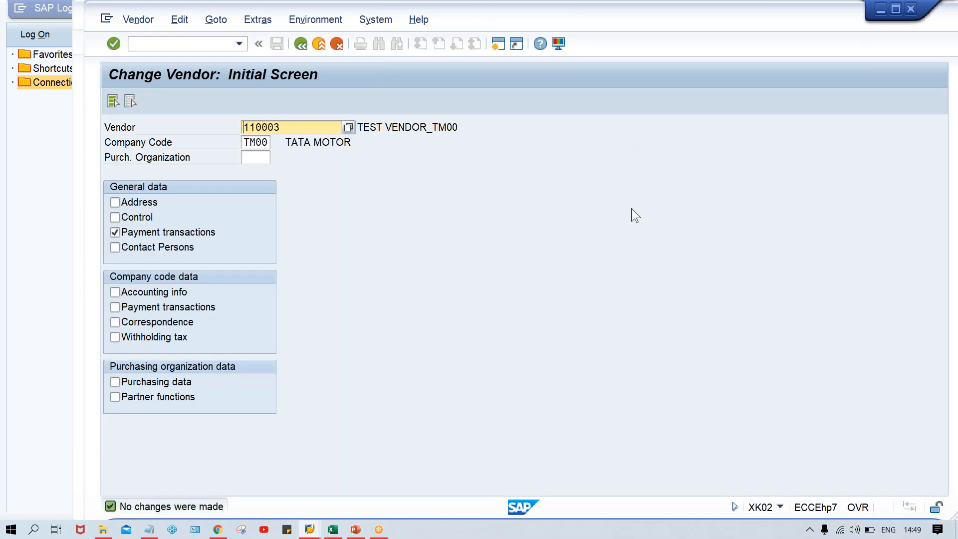
Step: Return to the payment program and start new entries for payment methods in company code
{"action": "key", "text": "alt+Tab"}
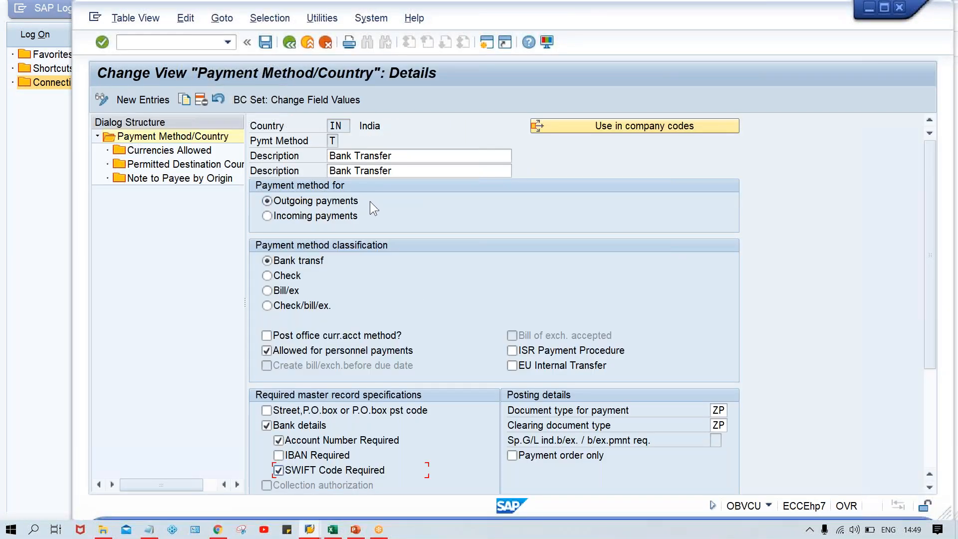
{"action": "left_click", "coordinate": [289, 42]}
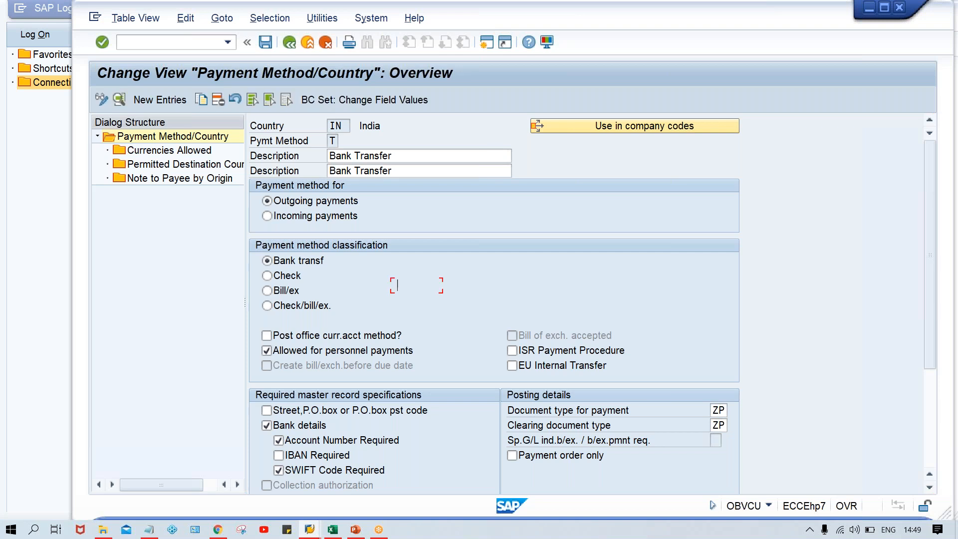
{"action": "left_click", "coordinate": [290, 42]}
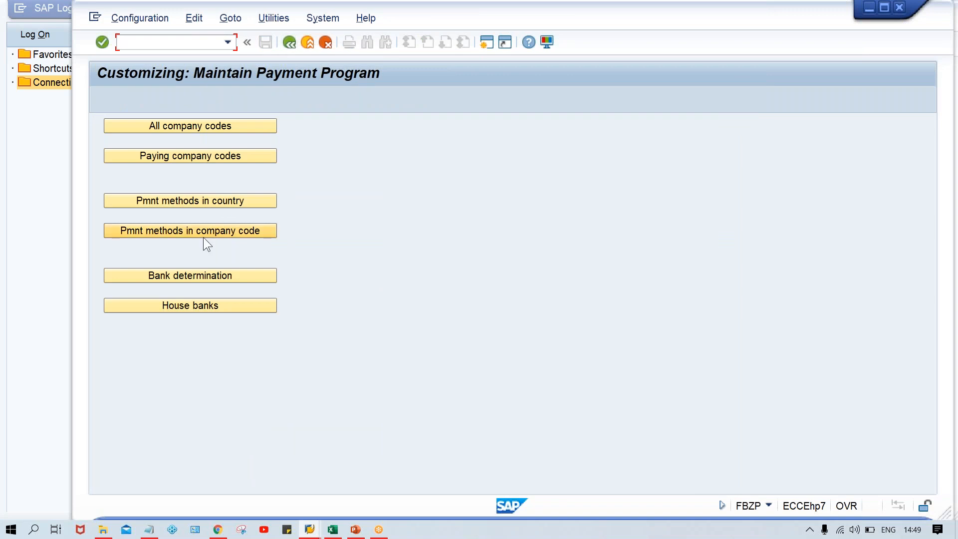
{"action": "left_click", "coordinate": [191, 231]}
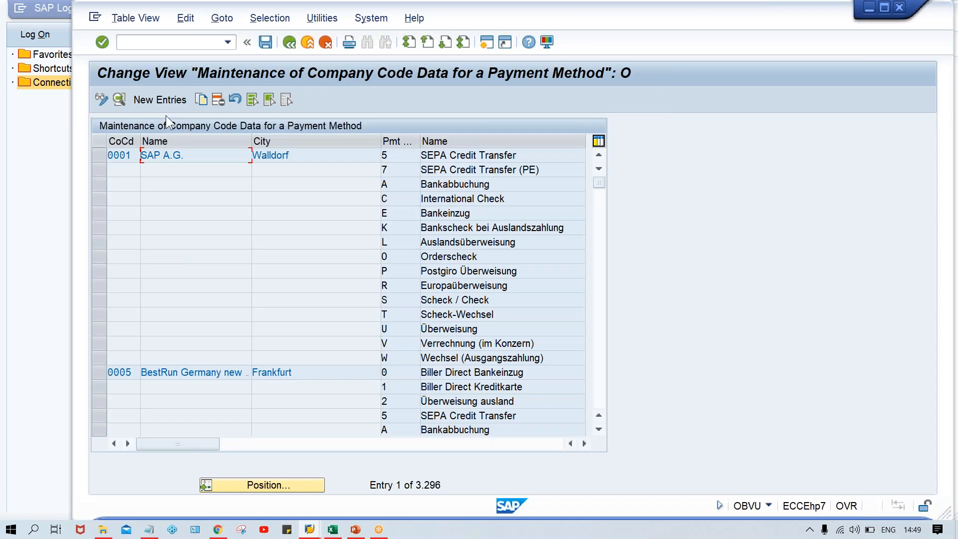
{"action": "left_click", "coordinate": [162, 100]}
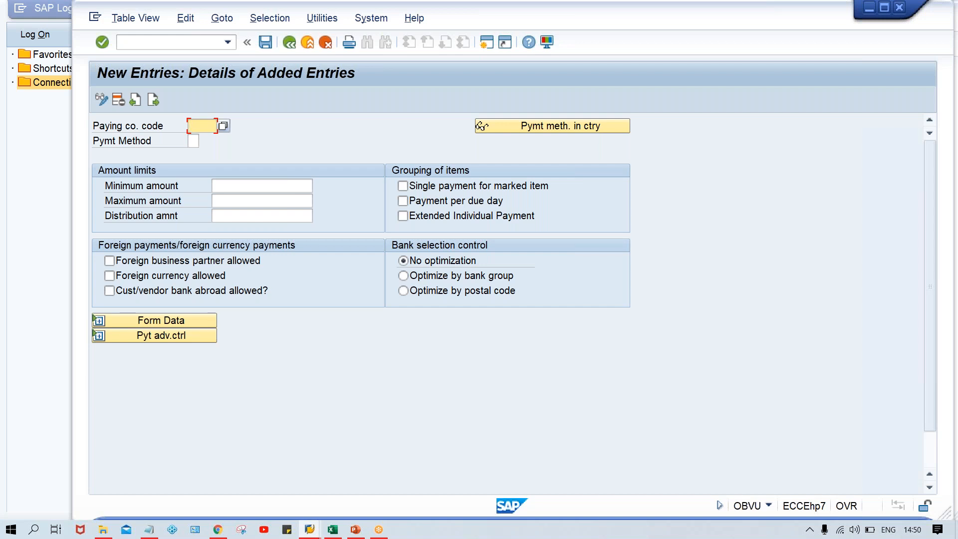
Step: Add payment method T for paying company code TM00 with minimum amount 0 and maximum amount 999999999, and save
{"action": "type", "text": "TM00"}
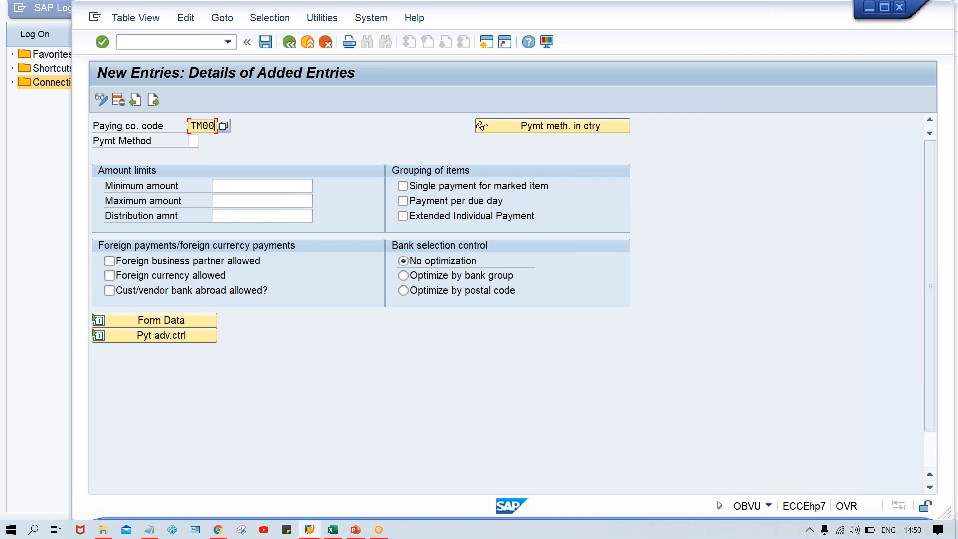
{"action": "key", "text": "Tab"}
{"action": "type", "text": "T"}
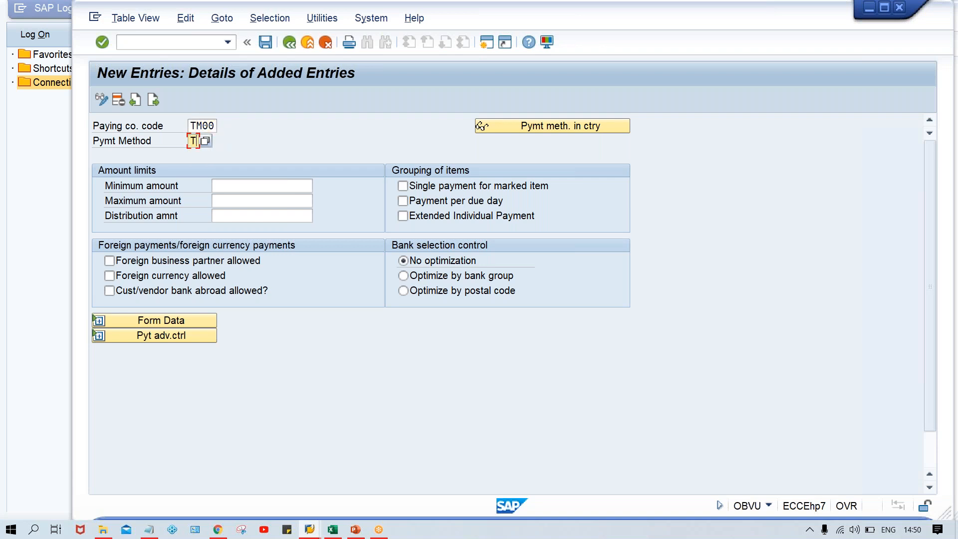
{"action": "key", "text": "Tab"}
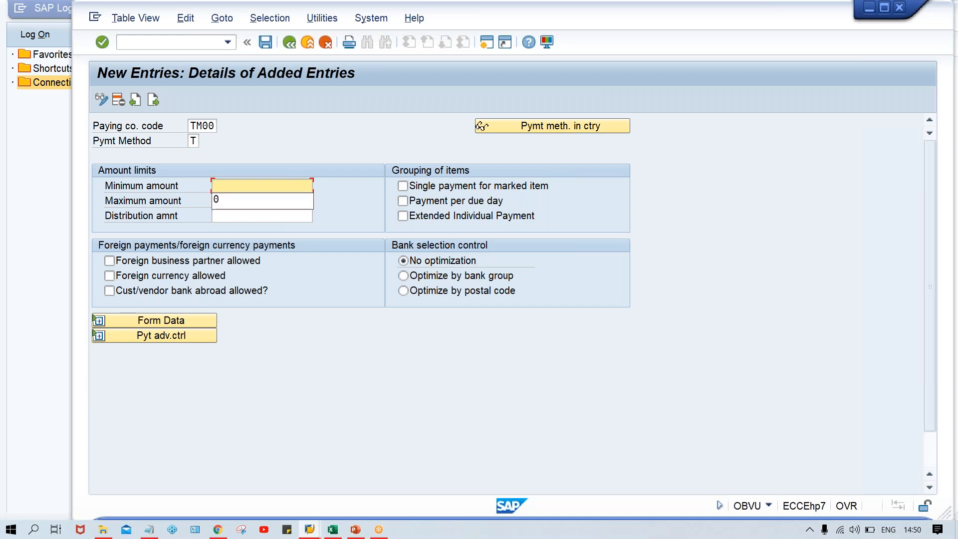
{"action": "key", "text": "Down"}
{"action": "key", "text": "Return"}
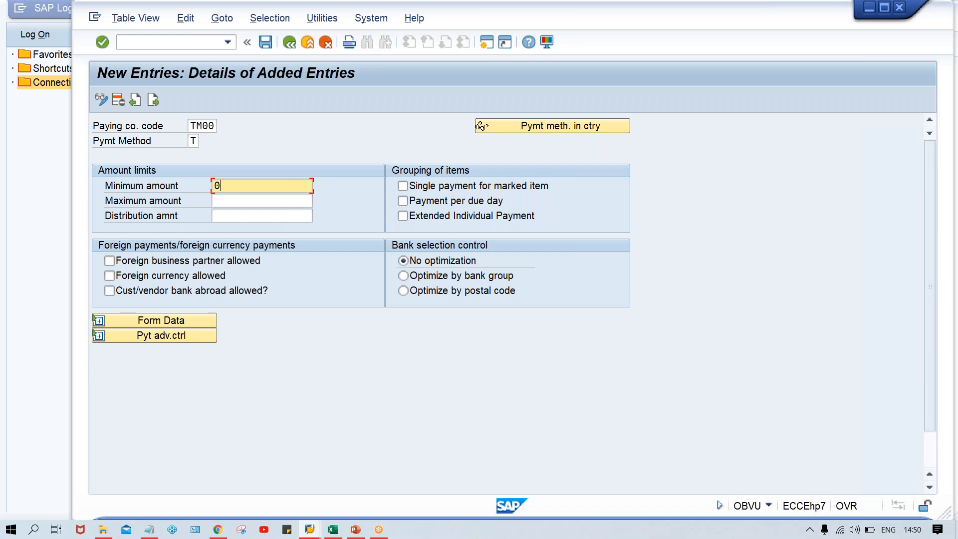
{"action": "key", "text": "Tab"}
{"action": "type", "text": "999999999"}
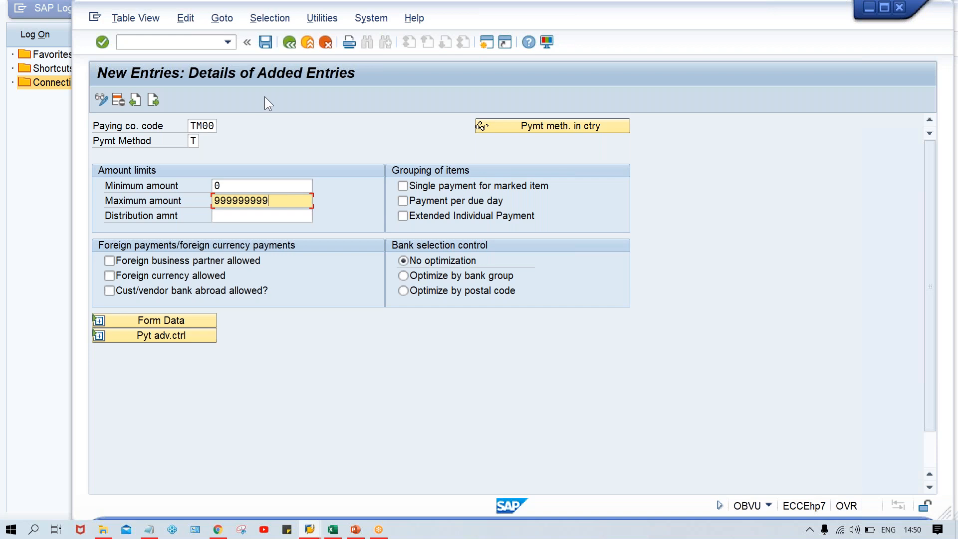
{"action": "key", "text": "ctrl+s"}
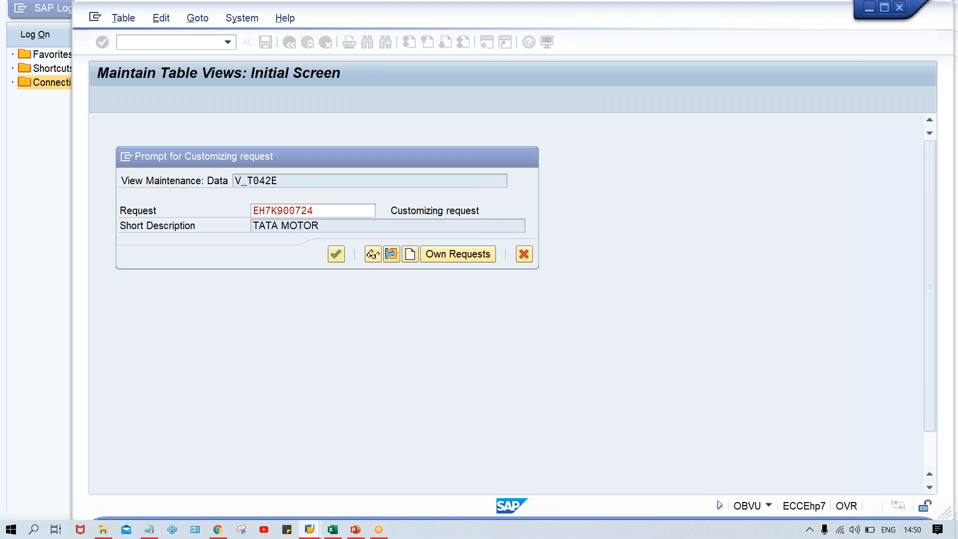
{"action": "key", "text": "Return"}
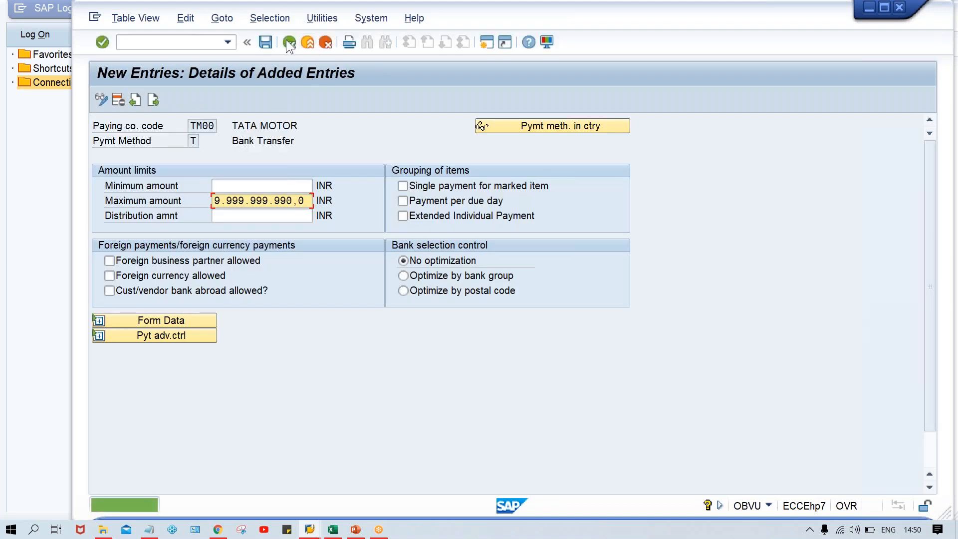
Step: Return to the payment program customizing screen
{"action": "left_click", "coordinate": [288, 43]}
{"action": "left_click", "coordinate": [288, 43]}
{"action": "left_click", "coordinate": [288, 43]}
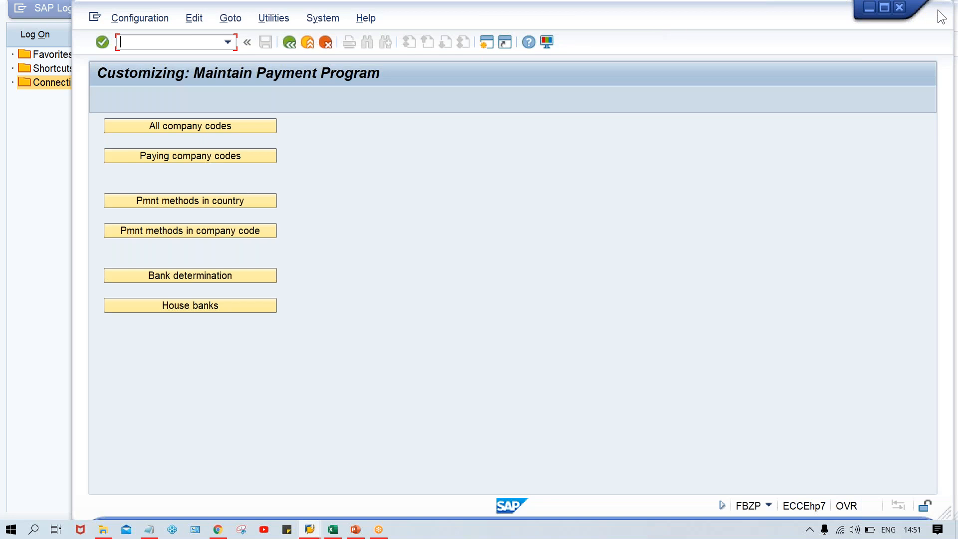
{"action": "left_click", "coordinate": [893, 83]}
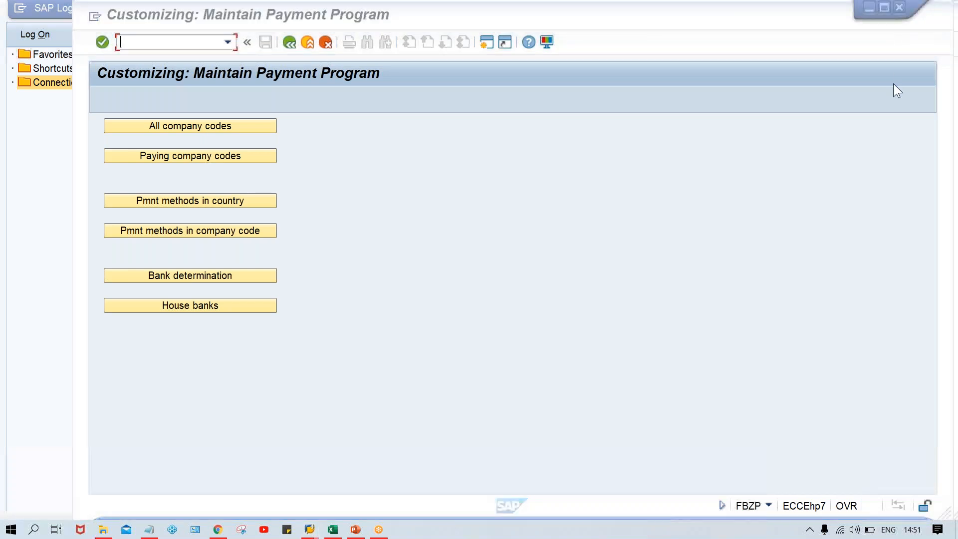